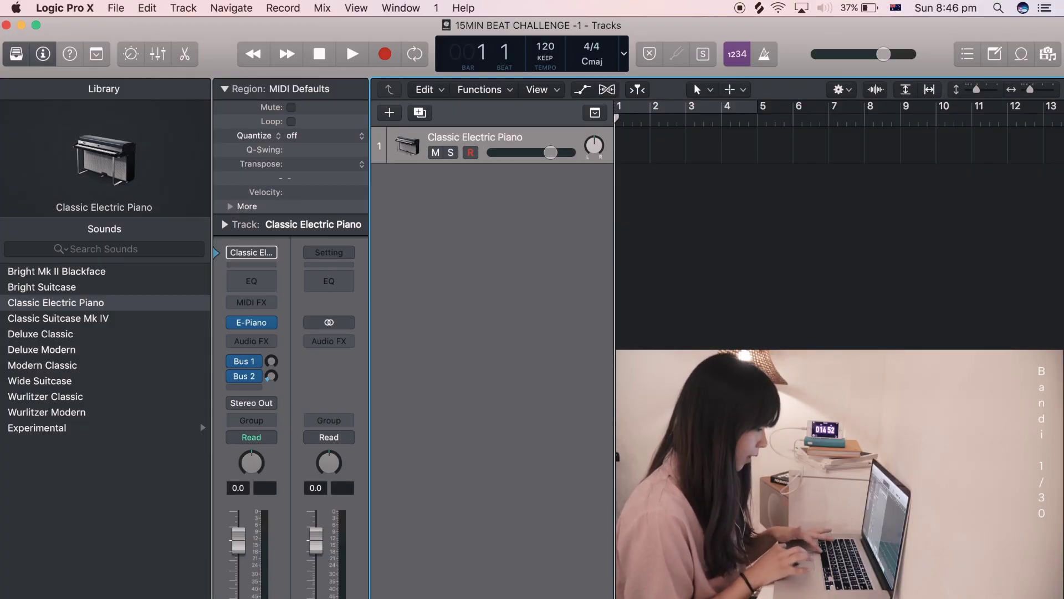
Switch to Splice's samples and add SCOTT_STORCH_melody_piano_effected_83_Em.wav to the Logic Pro arrangement at bar 1, converting the file's sample rate
key(super+Tab)
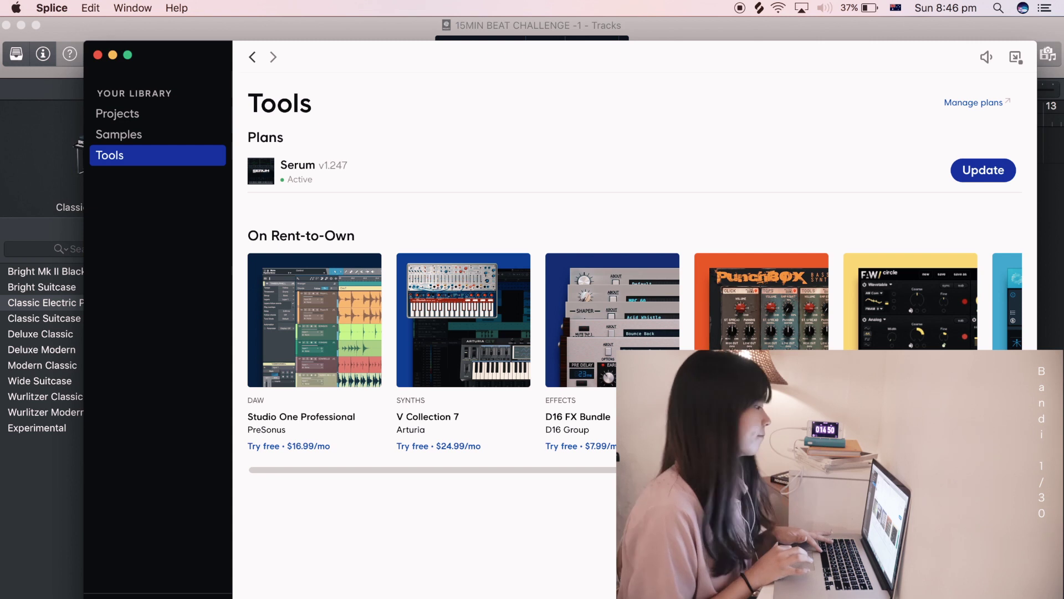
click(132, 136)
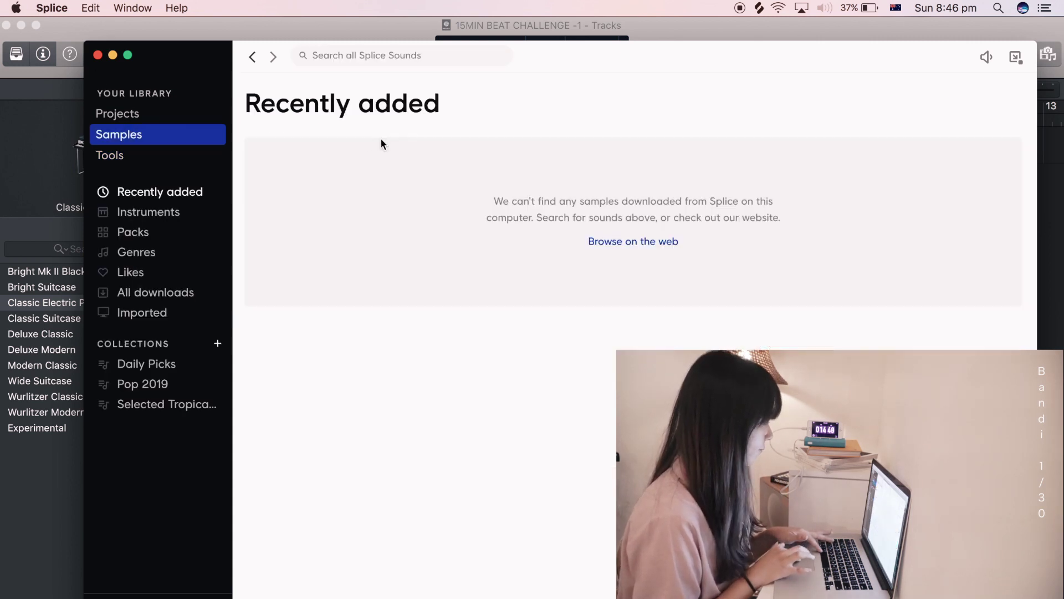
scroll(263, 166, down, 2)
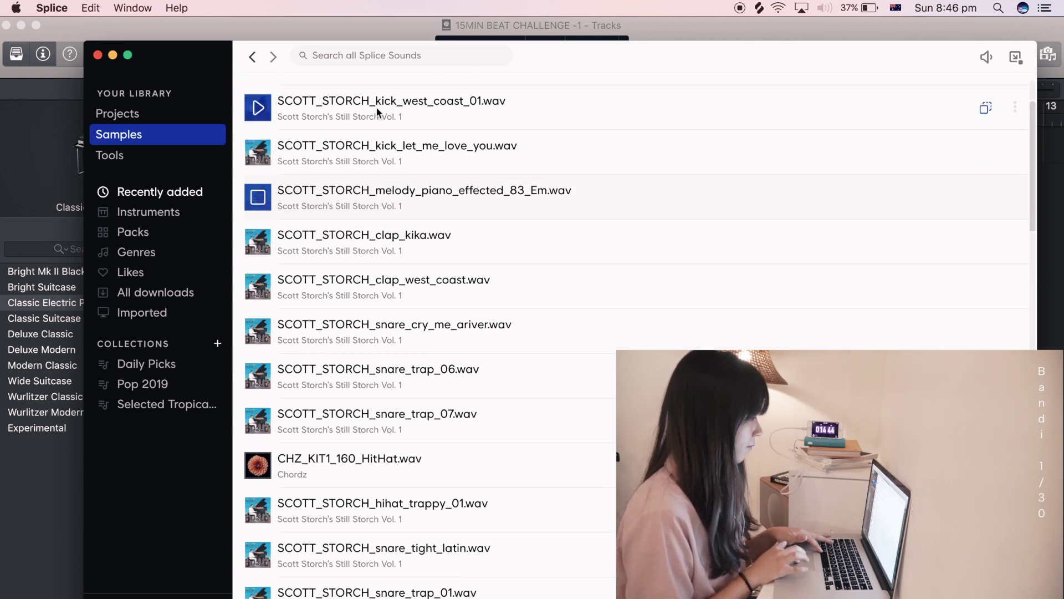
drag(640, 51, 872, 285)
drag(487, 438, 619, 213)
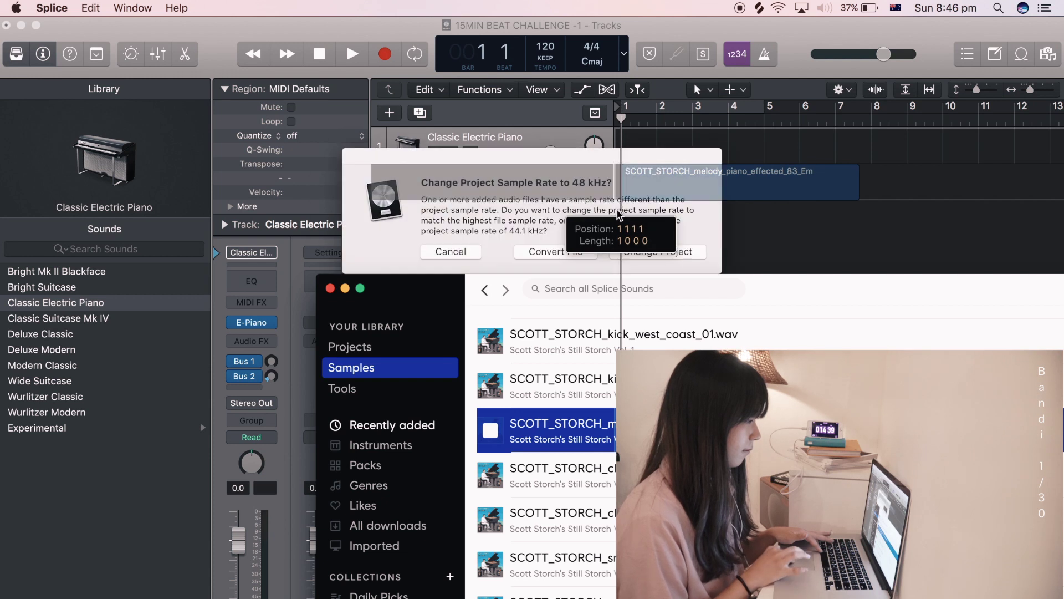
click(546, 252)
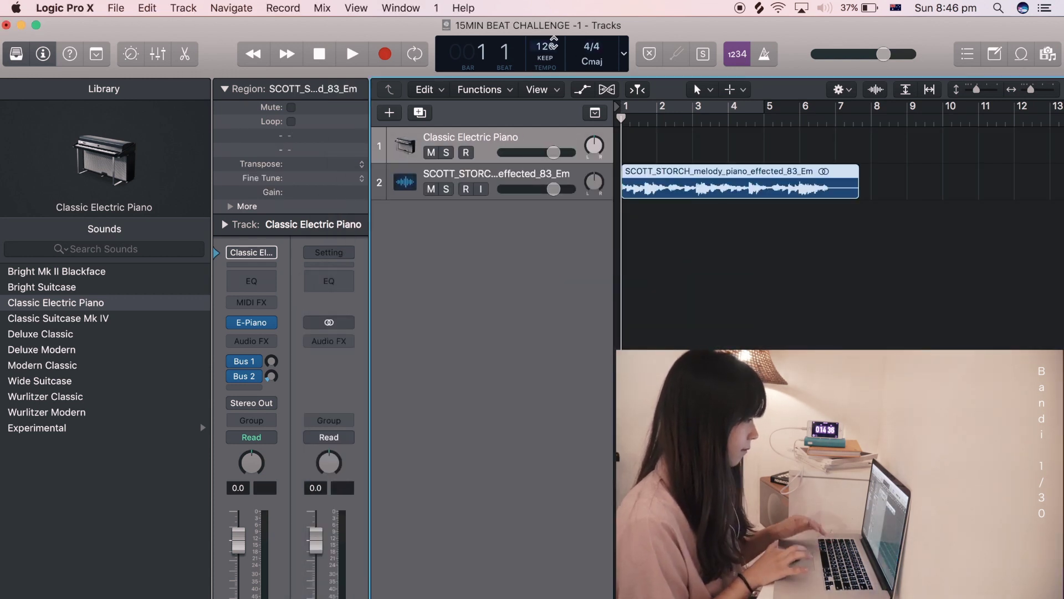
Set the project tempo to 83 and turn on cycling over bars 1 to 5
key(Return)
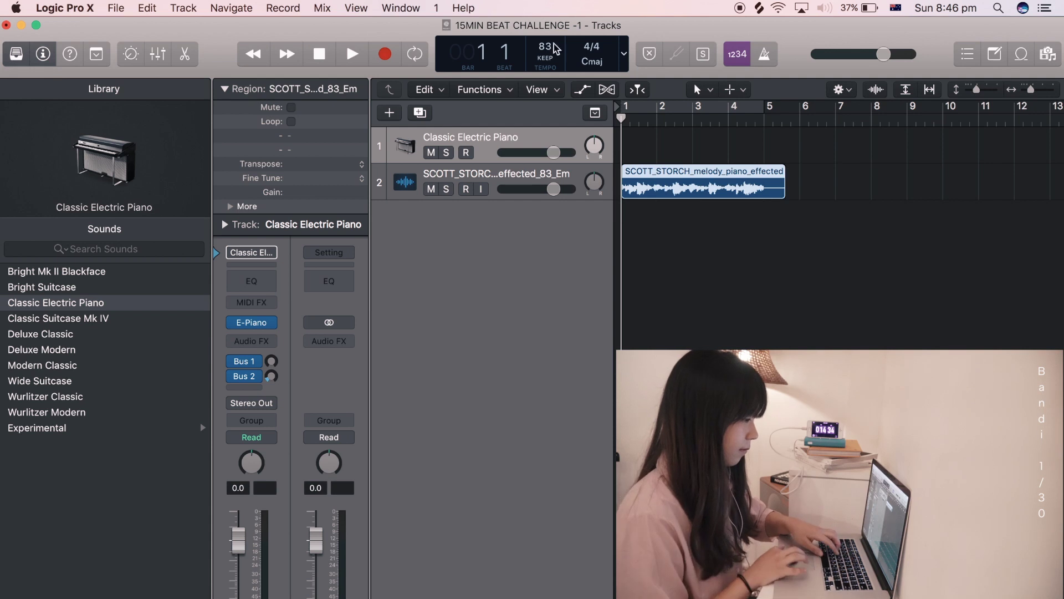
click(655, 242)
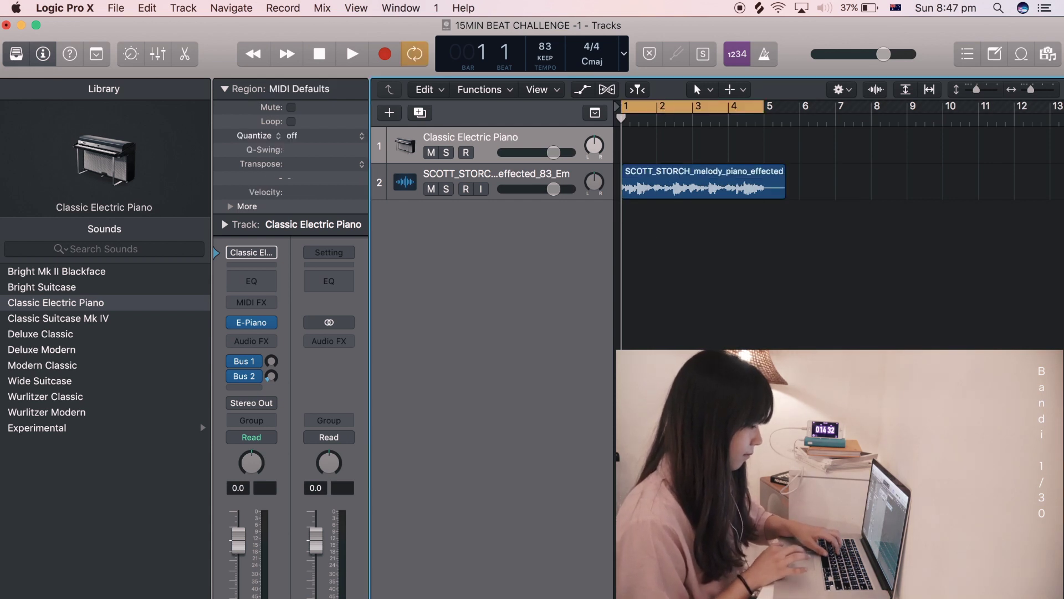
Add Splice's kick_west_coast_01 and kick_let_me_love_you samples at bar 1 and clap_kika late in bar 1, each on a new track
key(super+Tab)
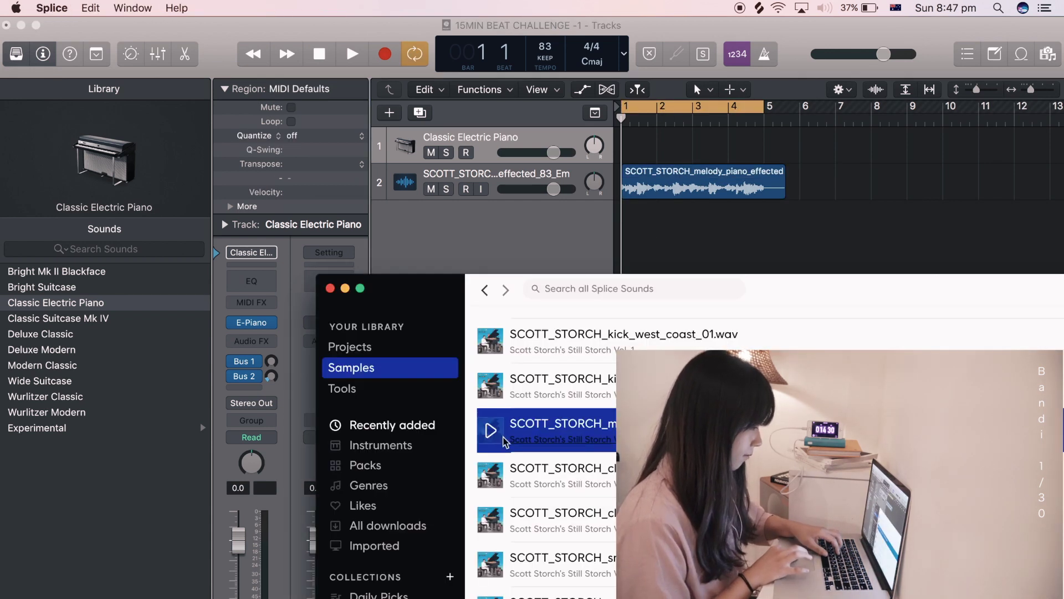
click(490, 345)
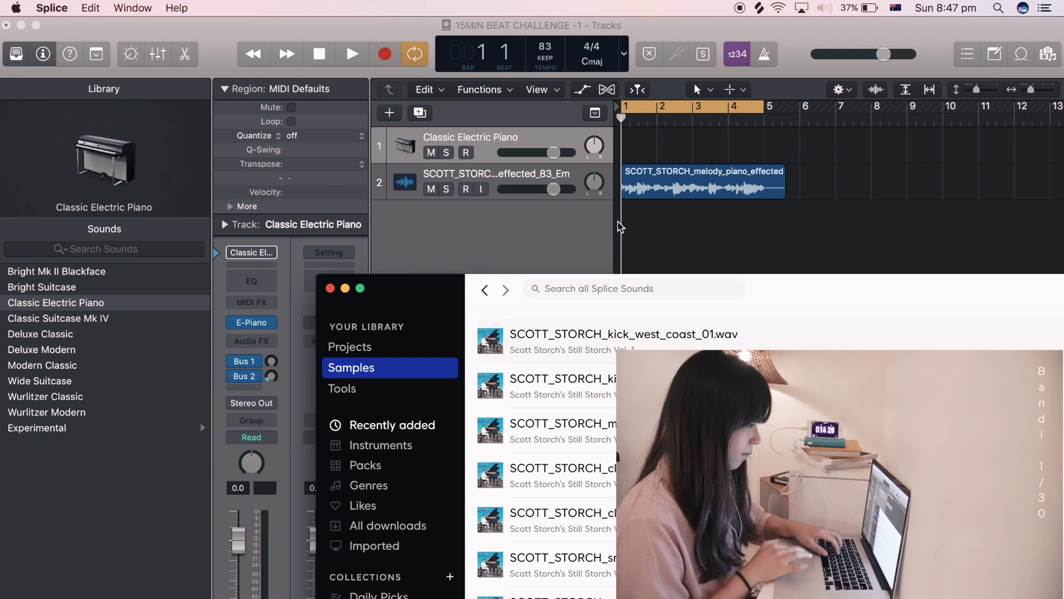
drag(494, 344, 623, 222)
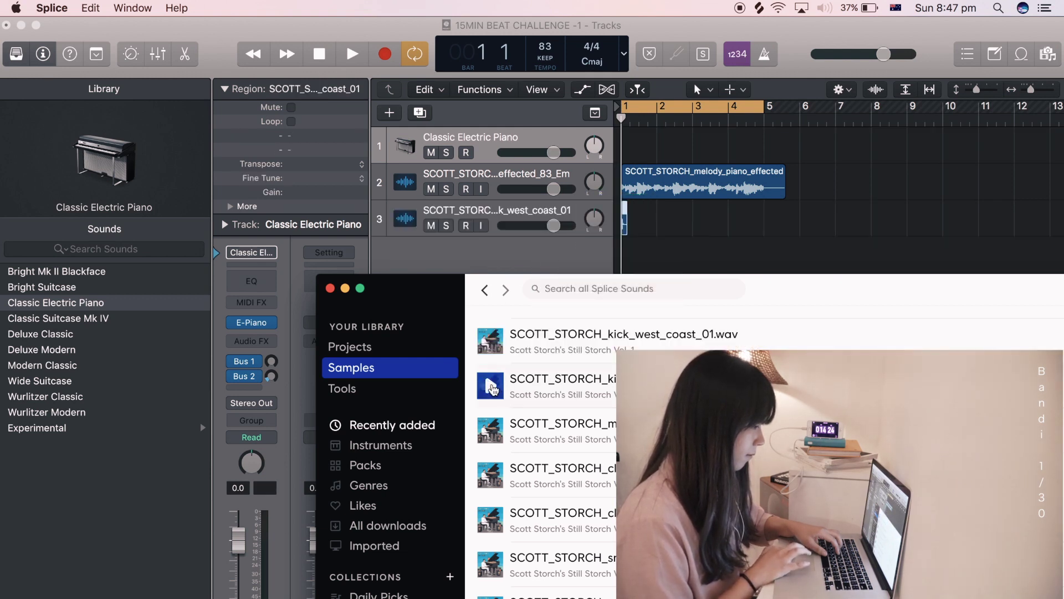
drag(492, 388, 621, 271)
click(491, 430)
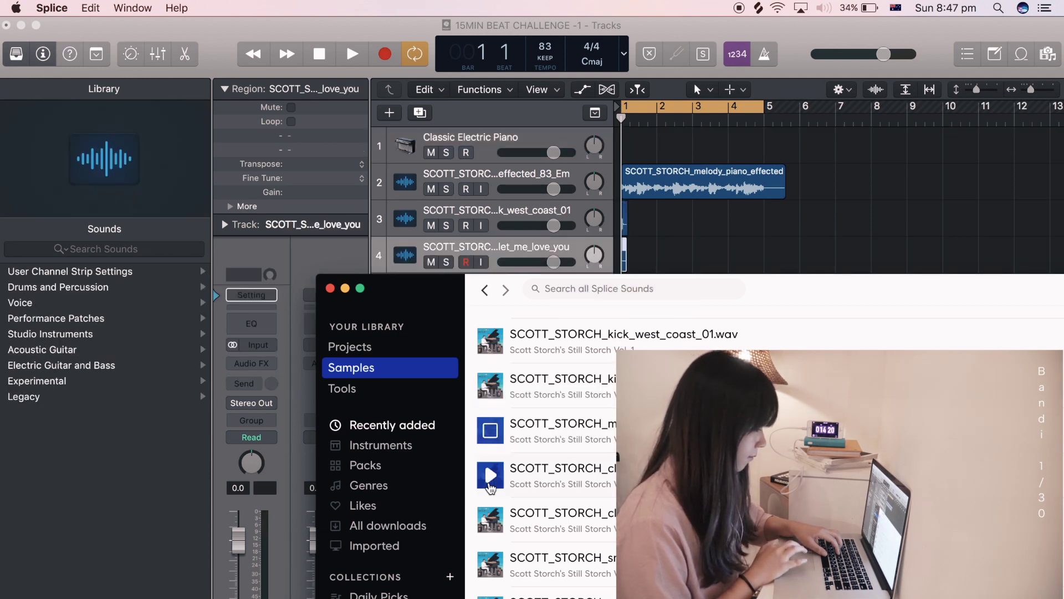
drag(491, 488, 646, 289)
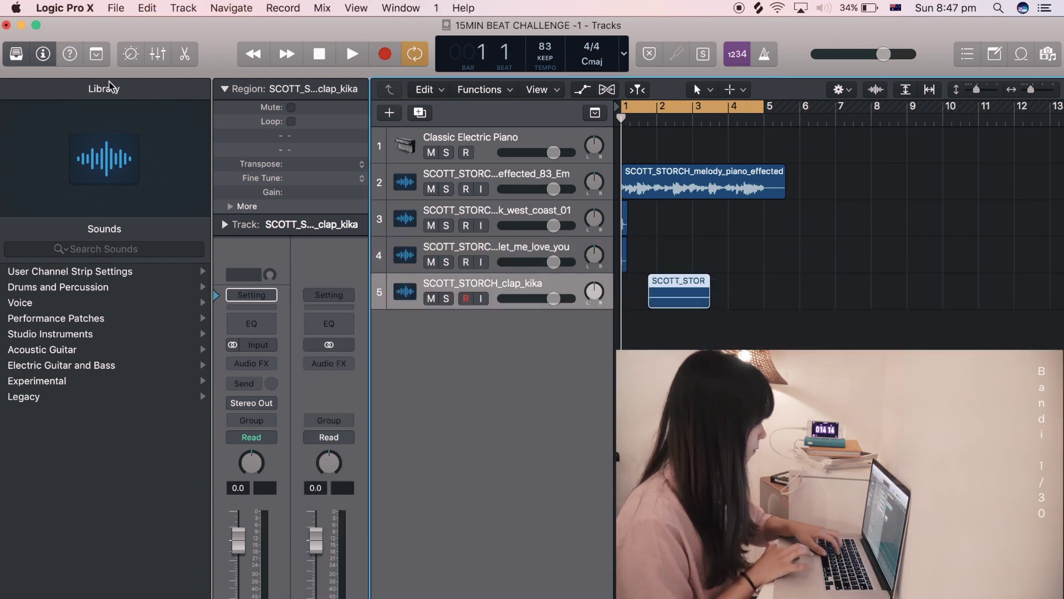
Hide the Library and the Inspector to widen the arrangement
click(18, 55)
click(43, 56)
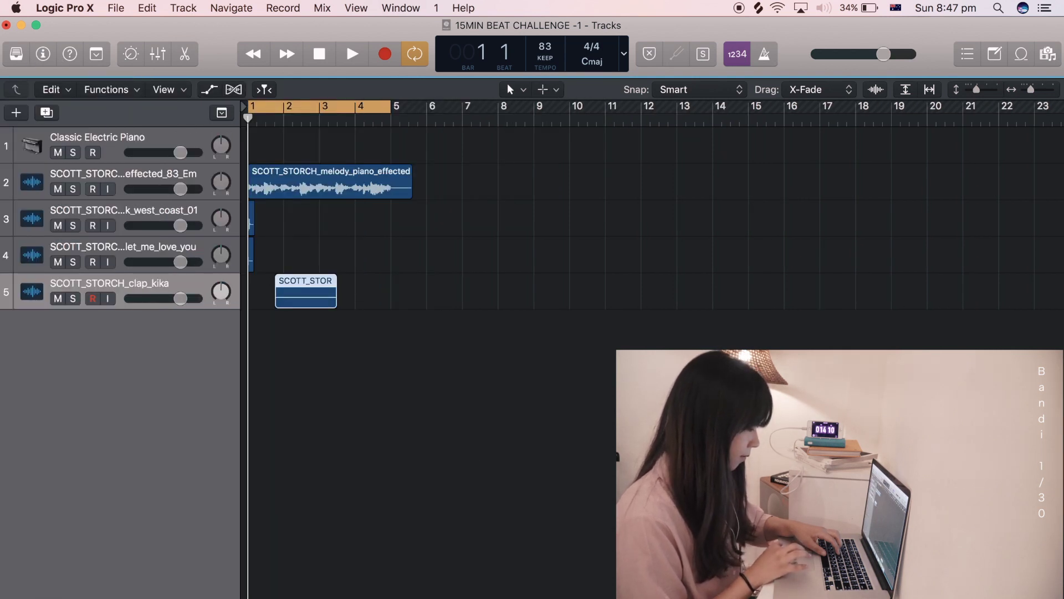
Add the clap_west_coast, snare_cry_me_ariver, snare_trap_06 and snare_trap_07 samples from Splice on new tracks around bar 2
key(super+Tab)
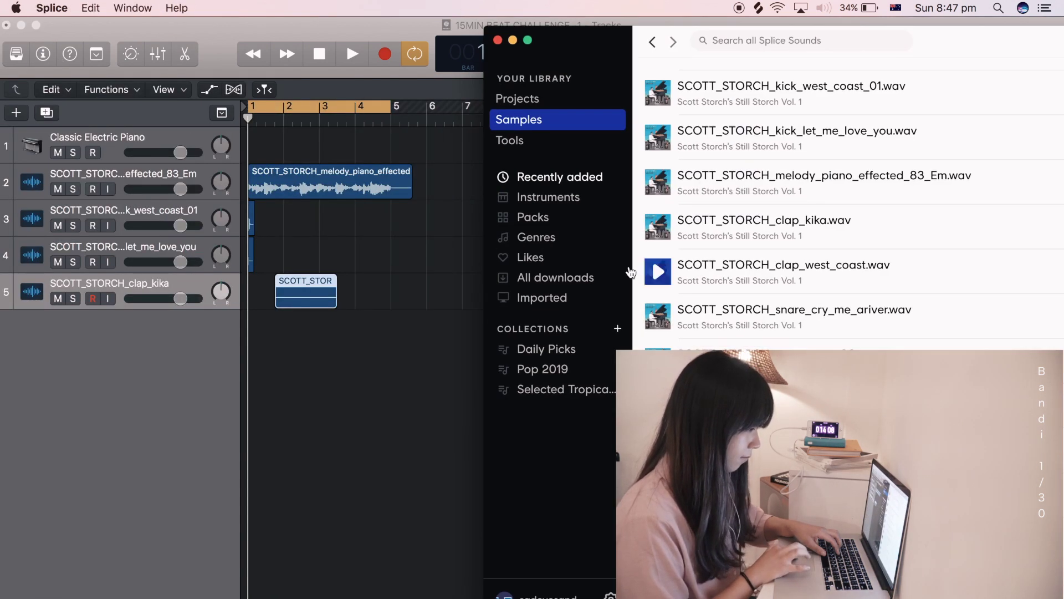
scroll(661, 243, down, 1)
drag(661, 242, 281, 328)
drag(661, 288, 296, 366)
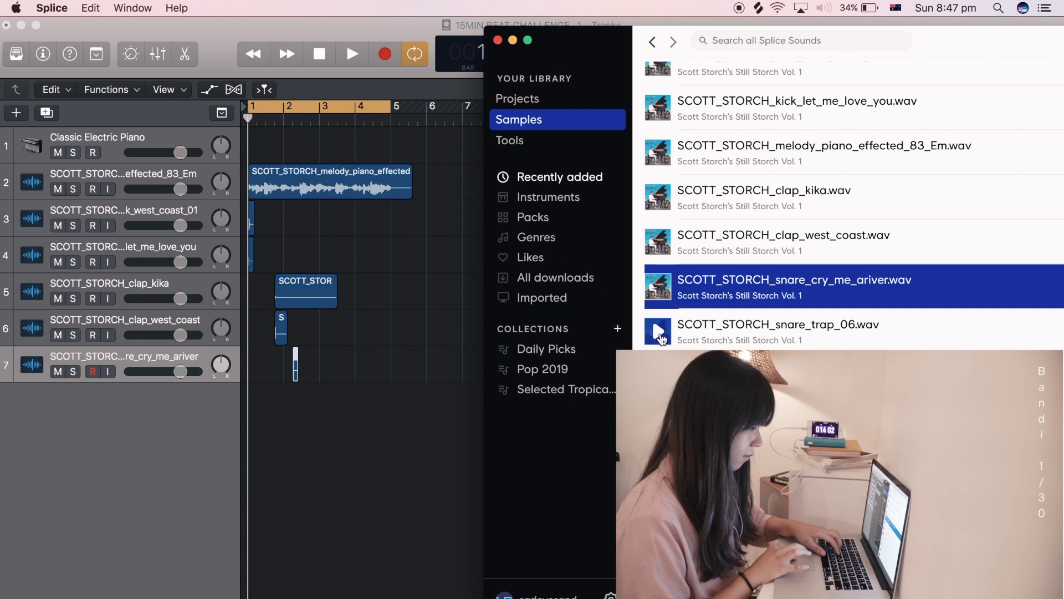
scroll(661, 336, down, 1)
scroll(662, 336, up, 1)
drag(661, 333, 304, 453)
drag(661, 377, 289, 444)
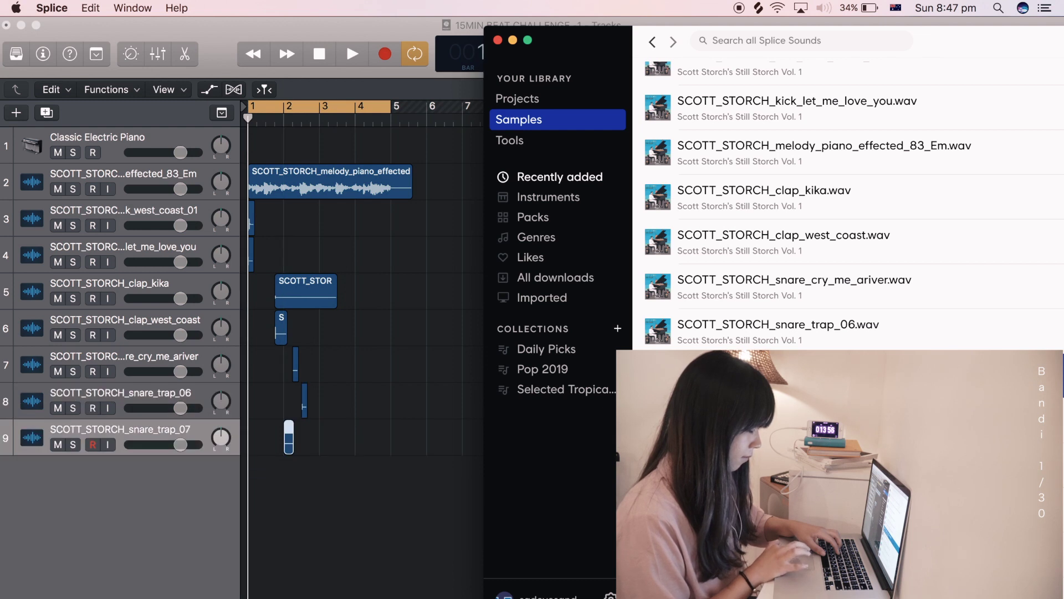
scroll(848, 205, down, 2)
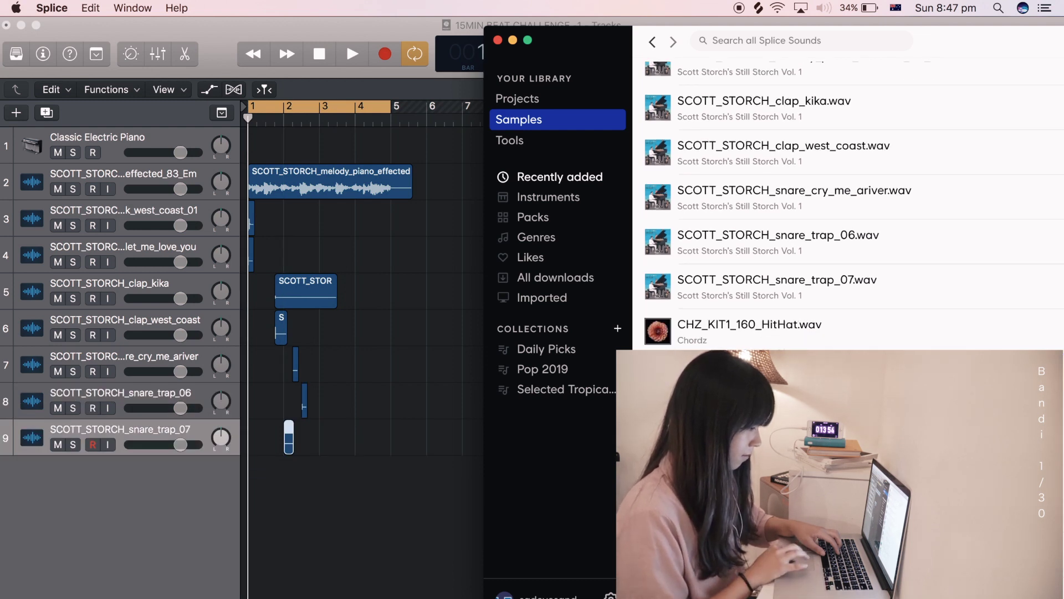
Play the start of the arrangement and lower the volume of all the audio sample tracks together
click(328, 565)
key(space)
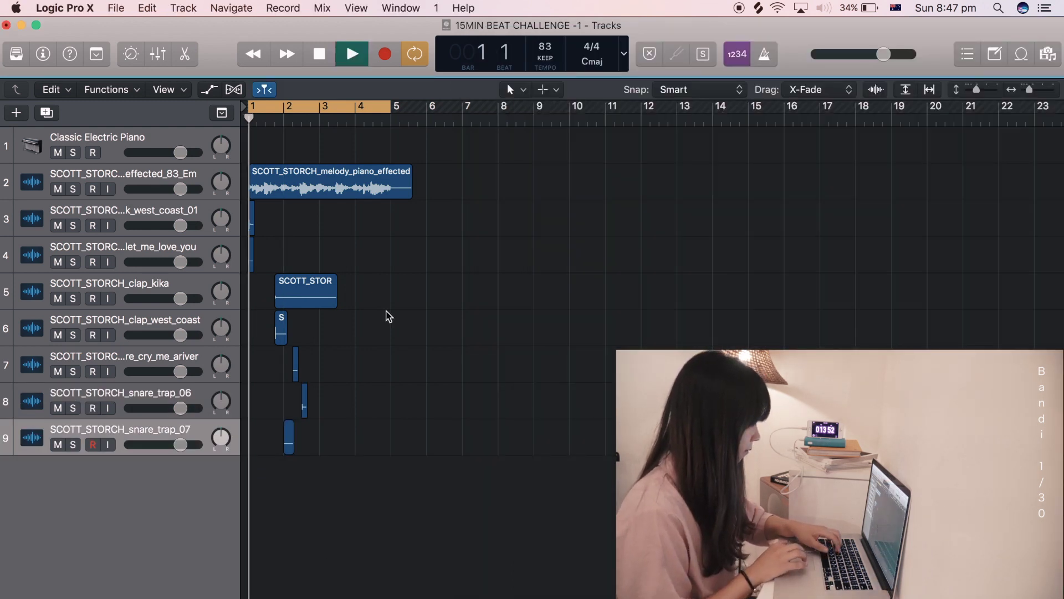
key(space)
key(super+Right)
key(super+Right)
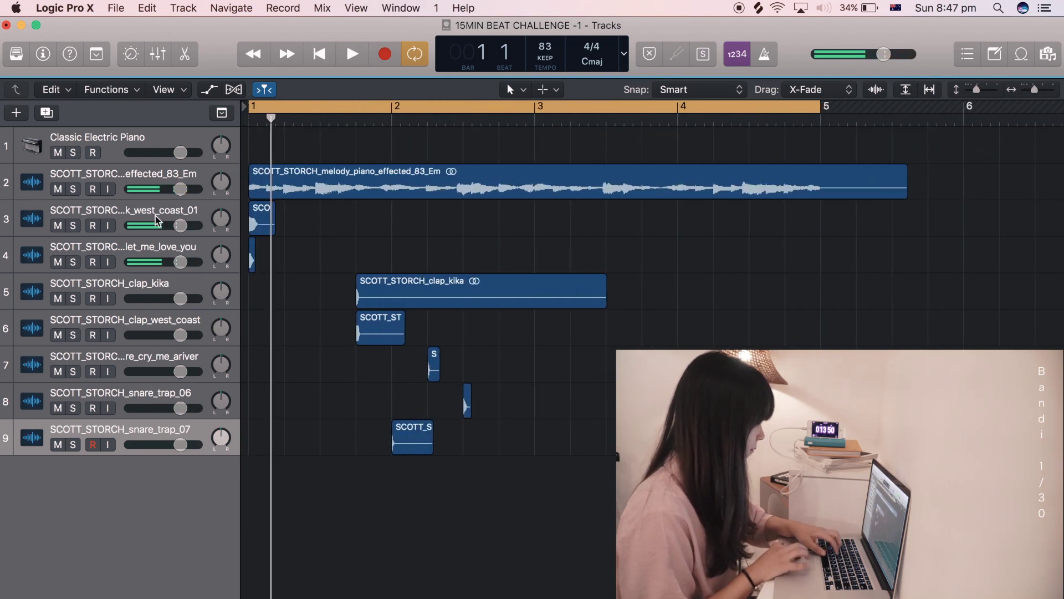
click(171, 186)
key(super+a)
drag(179, 189, 166, 189)
click(416, 242)
Play the opening repeatedly and mute the kick_west_coast_01 track to compare the two kicks
key(space)
key(space)
key(space)
key(space)
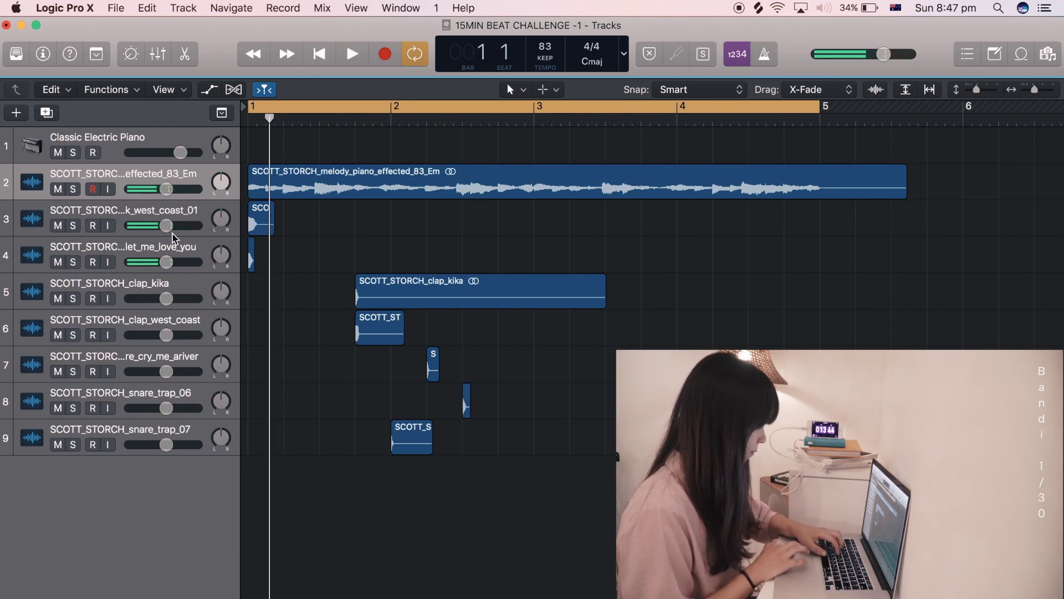
key(space)
key(space)
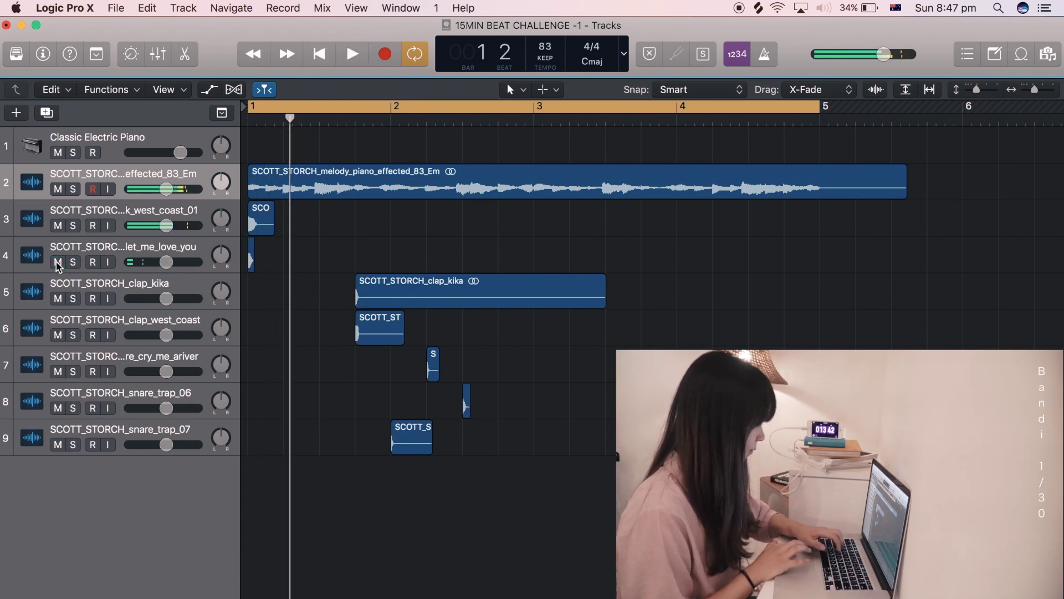
click(58, 225)
key(space)
key(space)
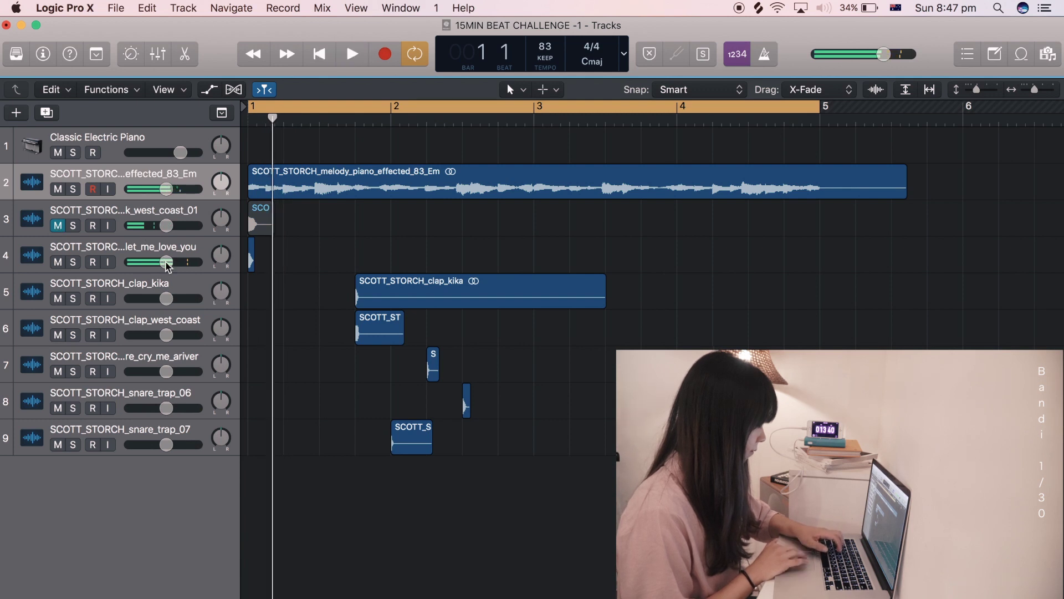
Raise the kick_let_me_love_you track's volume slightly and check it in playback
drag(167, 261, 168, 261)
key(space)
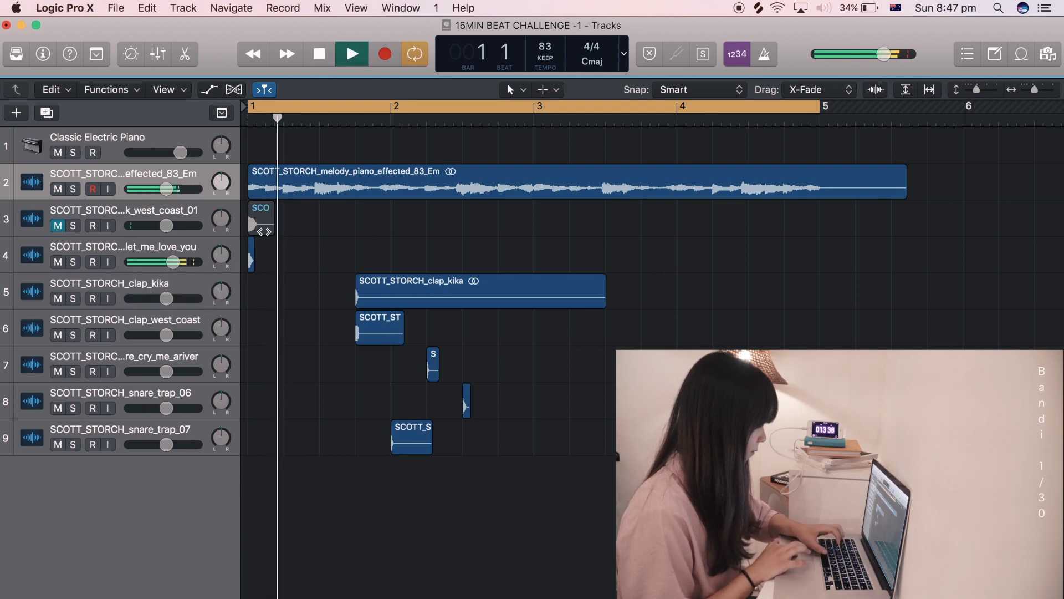
key(space)
Delete the kick_west_coast_01 track with its region and play the remaining kick
click(187, 219)
key(super+BackSpace)
key(space)
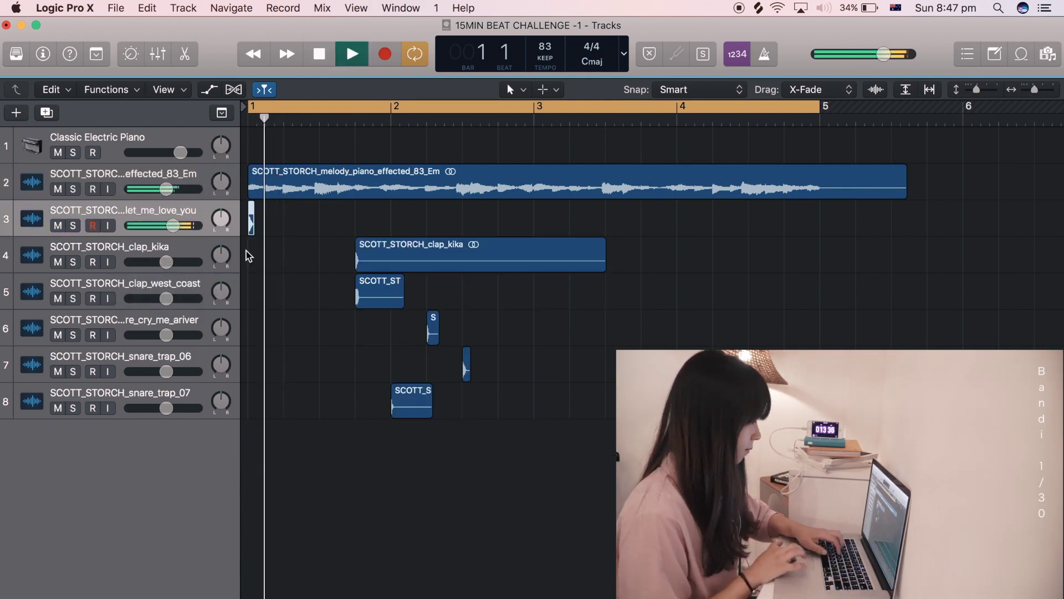
Move the clap_kika and clap_west_coast regions together to beat 2 of bar 1 and play them
key(space)
drag(357, 264, 279, 267)
click(333, 385)
key(space)
key(space)
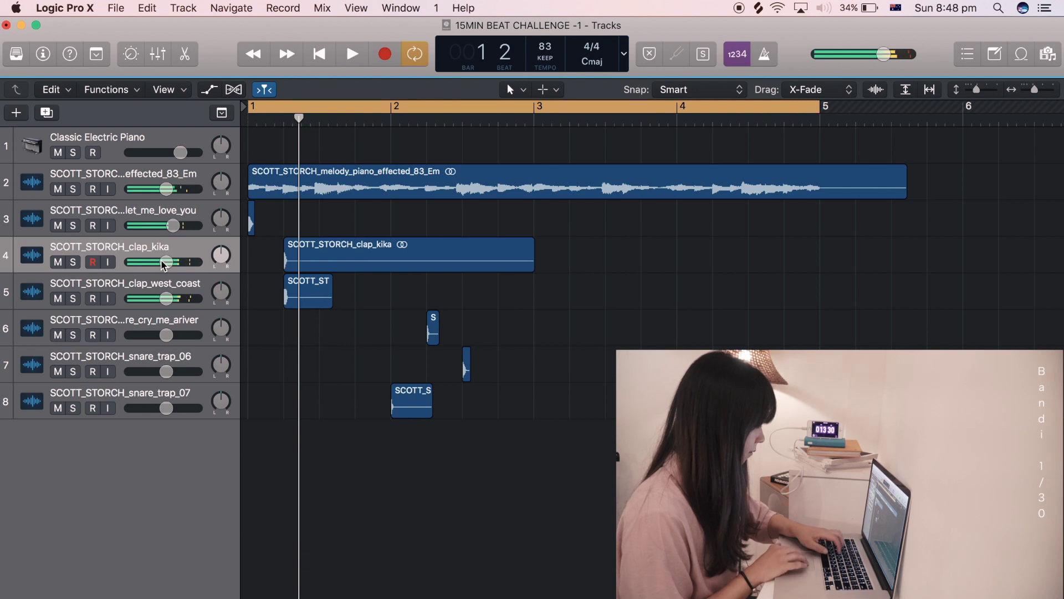
Lower the clap_kika track's volume and play it against the other clap
click(165, 261)
drag(160, 261, 158, 262)
key(space)
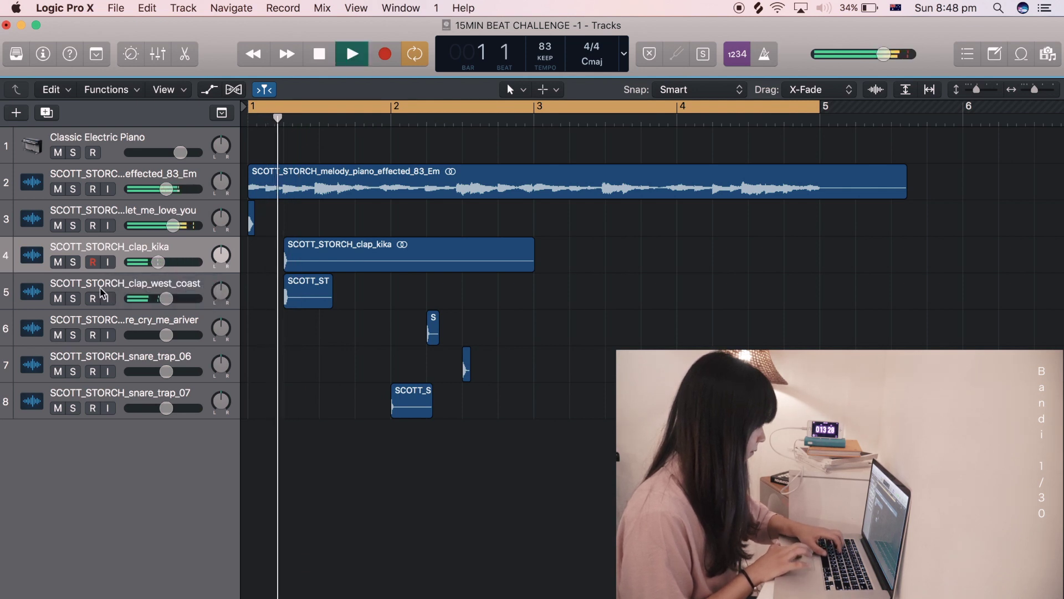
Solo the clap_kika and clap_west_coast tracks in turn to compare the claps
click(72, 262)
click(73, 262)
click(72, 298)
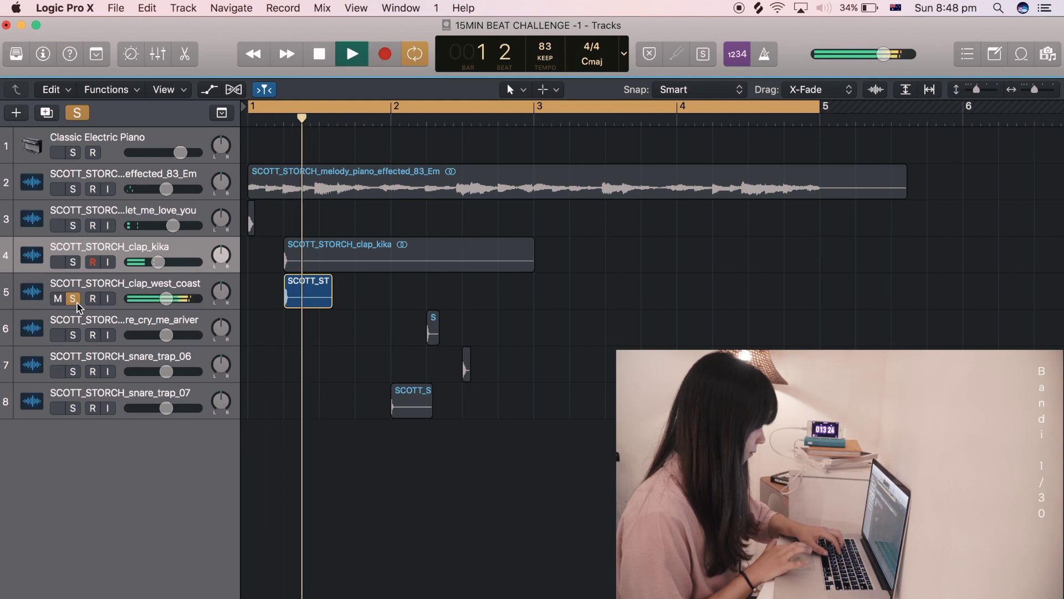
click(78, 303)
key(space)
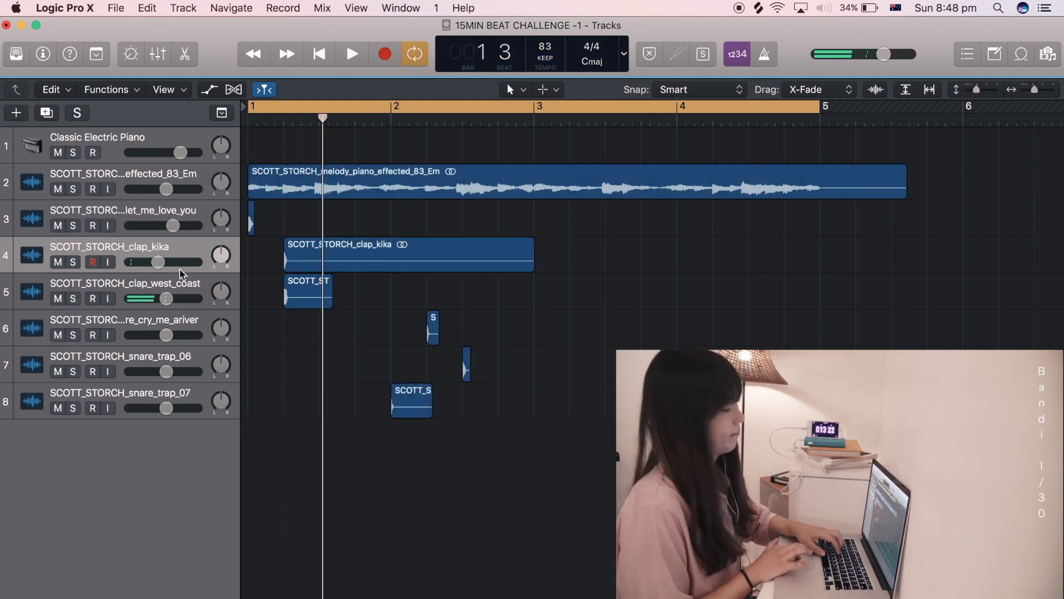
Delete the clap_kika track with its region and play the remaining clap
click(183, 255)
key(Delete)
key(super+BackSpace)
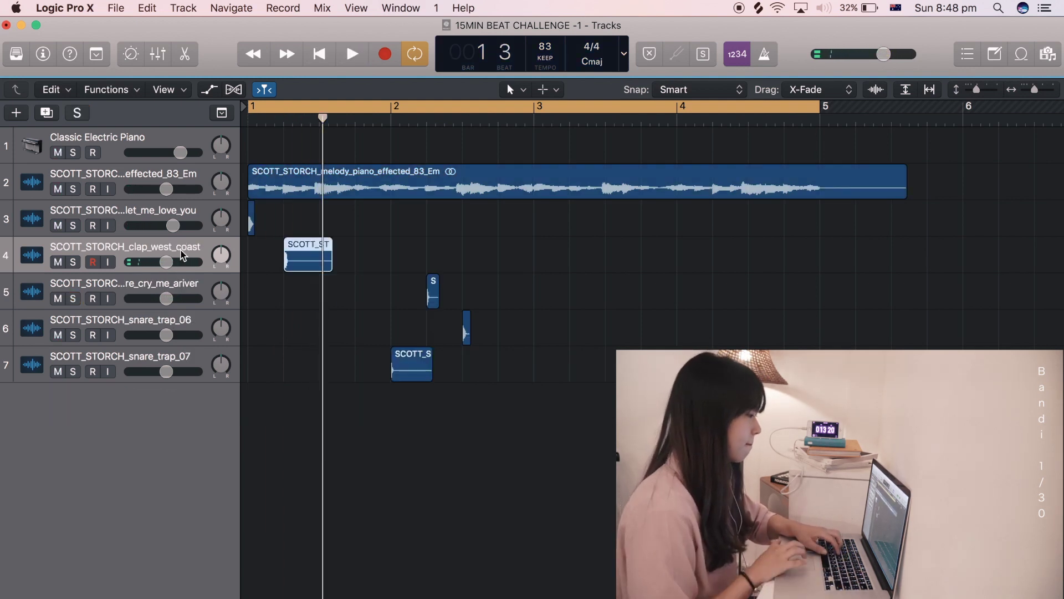
key(space)
key(space)
Try to move the snare_cry_me_ariver region under the clap in bar 1, play it, and undo the move
click(434, 301)
drag(434, 301, 292, 300)
click(287, 301)
key(space)
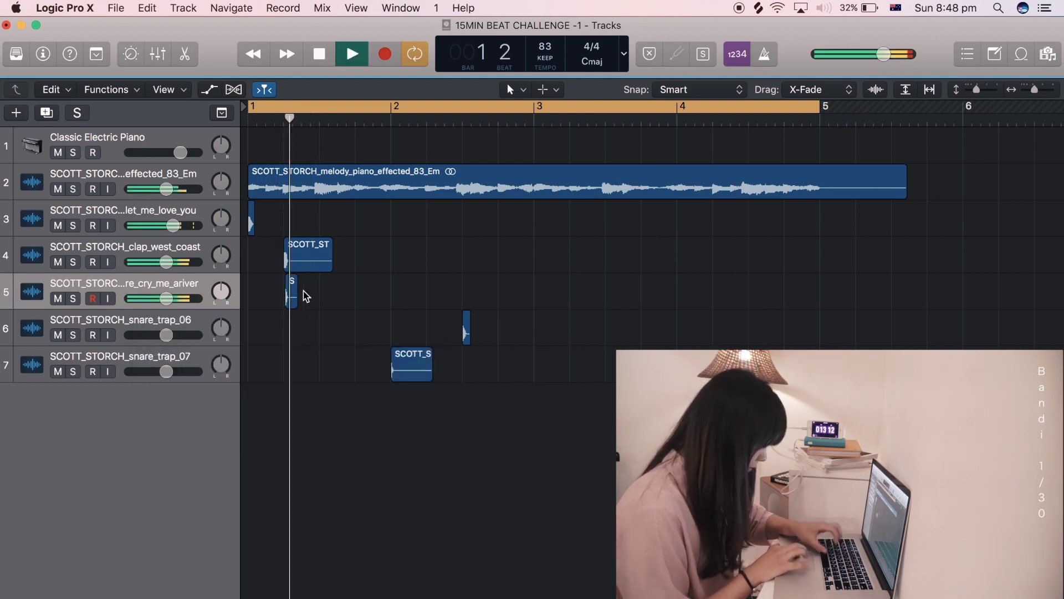
key(super+z)
Move the snare_cry_me_ariver region to beat 2 of bar 1 and lower its track volume
drag(434, 304, 290, 304)
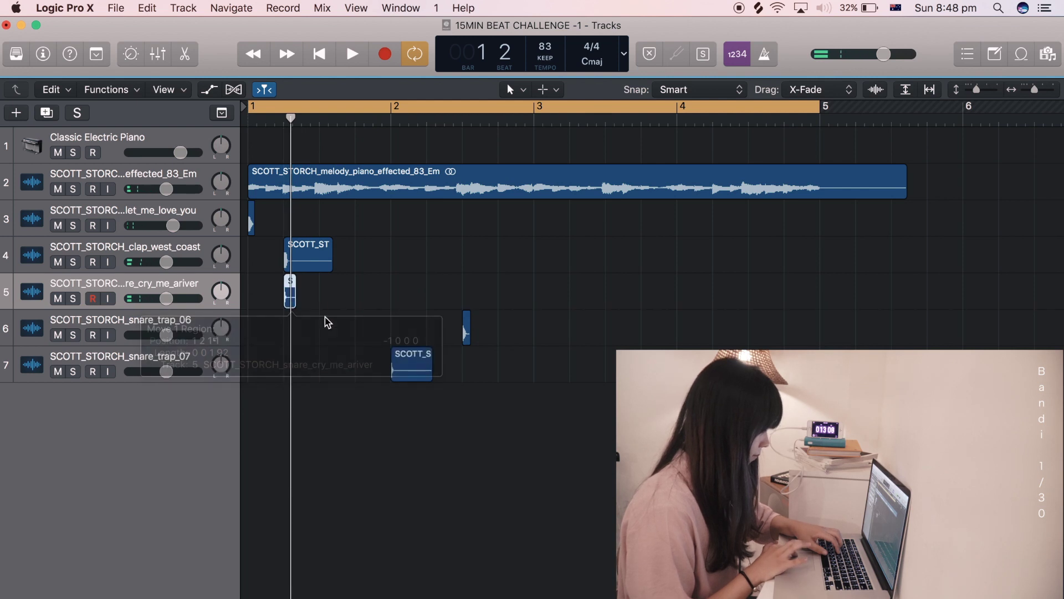
drag(166, 302, 153, 300)
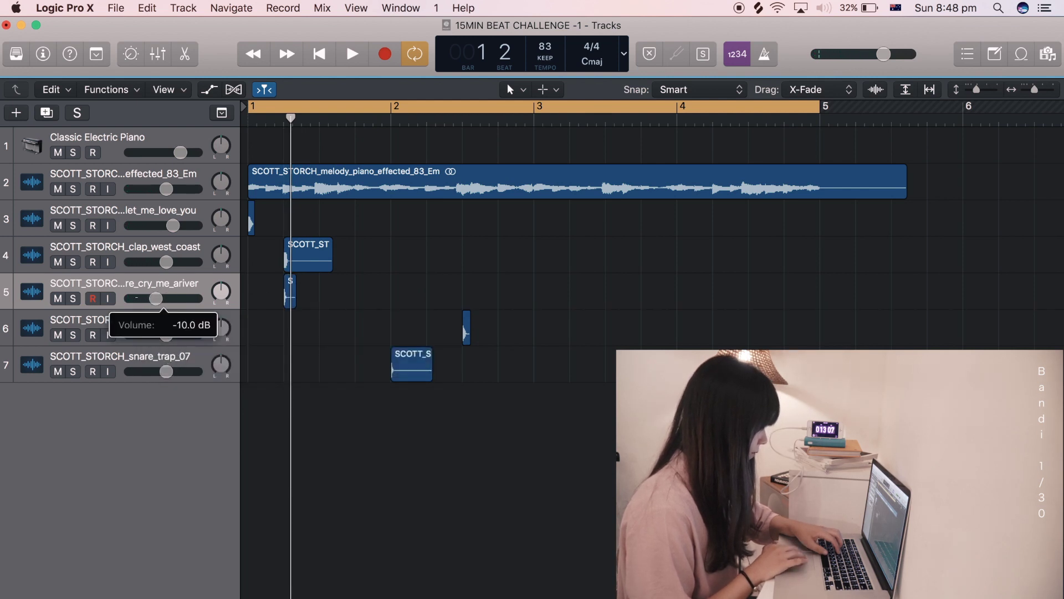
Check the snare_cry_me_ariver track soloed, and play it together with the other tracks
click(73, 299)
key(space)
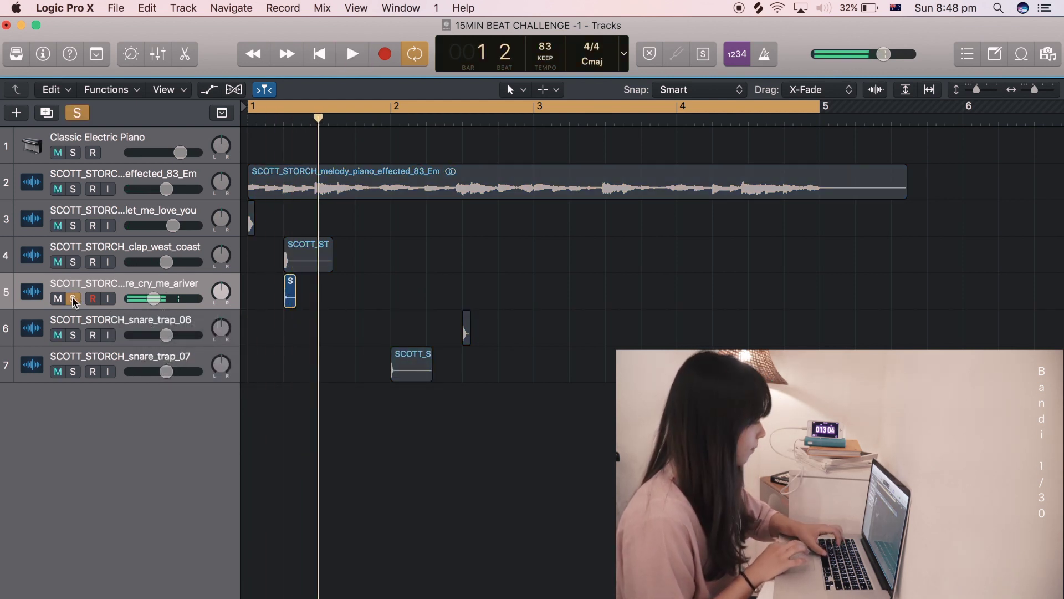
click(74, 299)
key(space)
key(space)
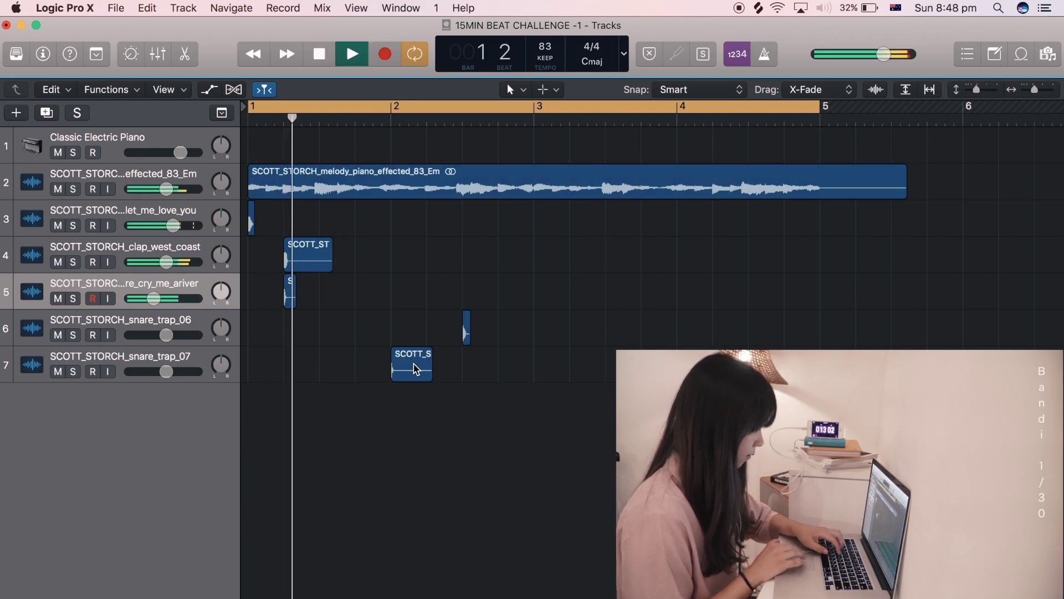
Move the snare_trap_07 region to beat 2 of bar 1 and place its track directly below clap_west_coast
key(space)
drag(412, 370, 305, 371)
drag(172, 360, 172, 299)
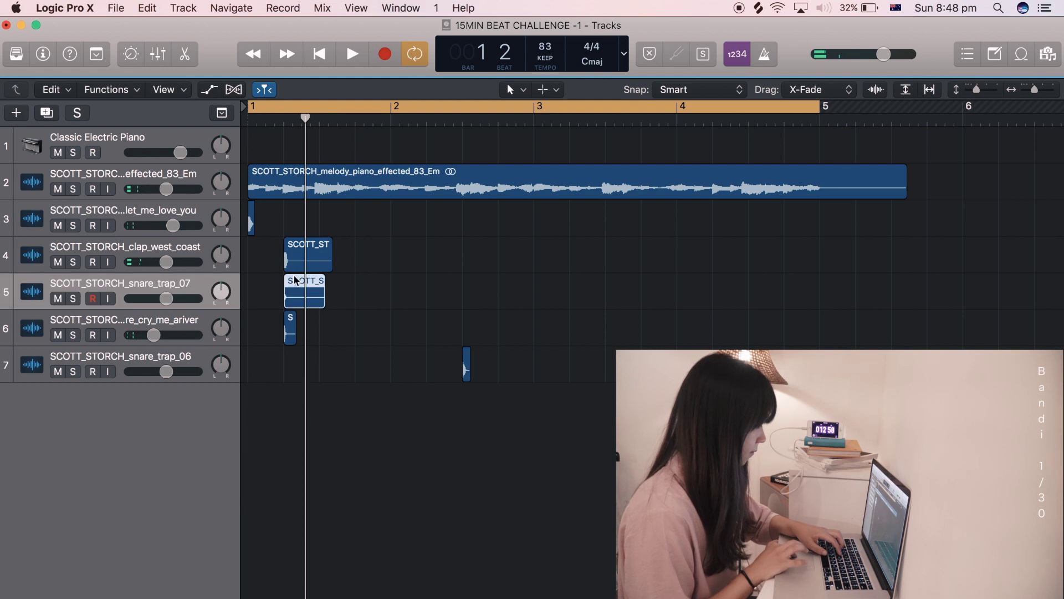
Listen to the snare_trap_07 and snare_cry_me_ariver tracks soloed in turn, then play all tracks together
click(73, 298)
key(space)
key(Return)
key(space)
click(73, 298)
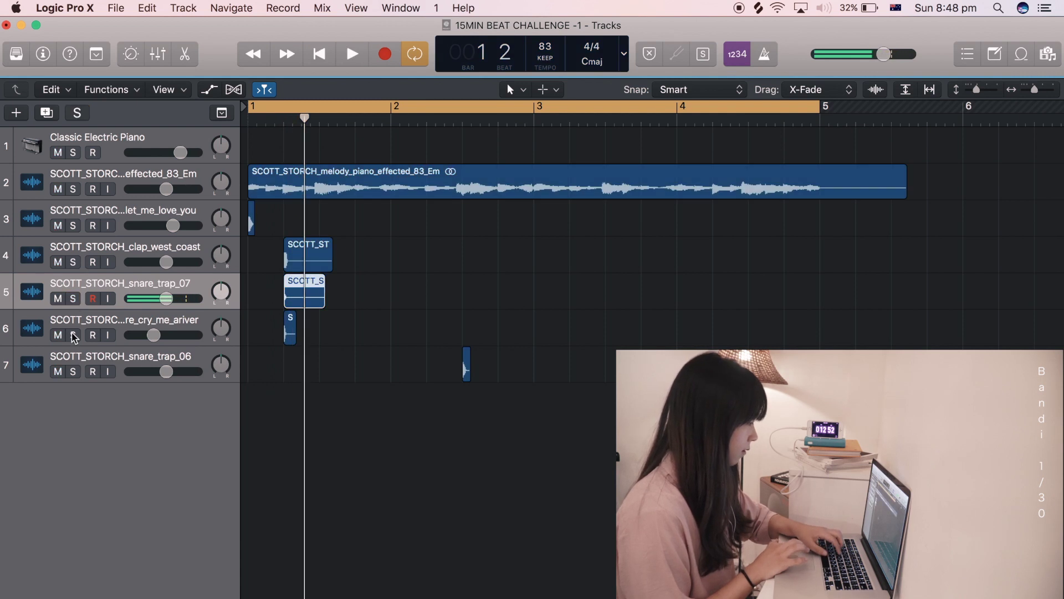
click(73, 335)
key(space)
click(73, 335)
key(space)
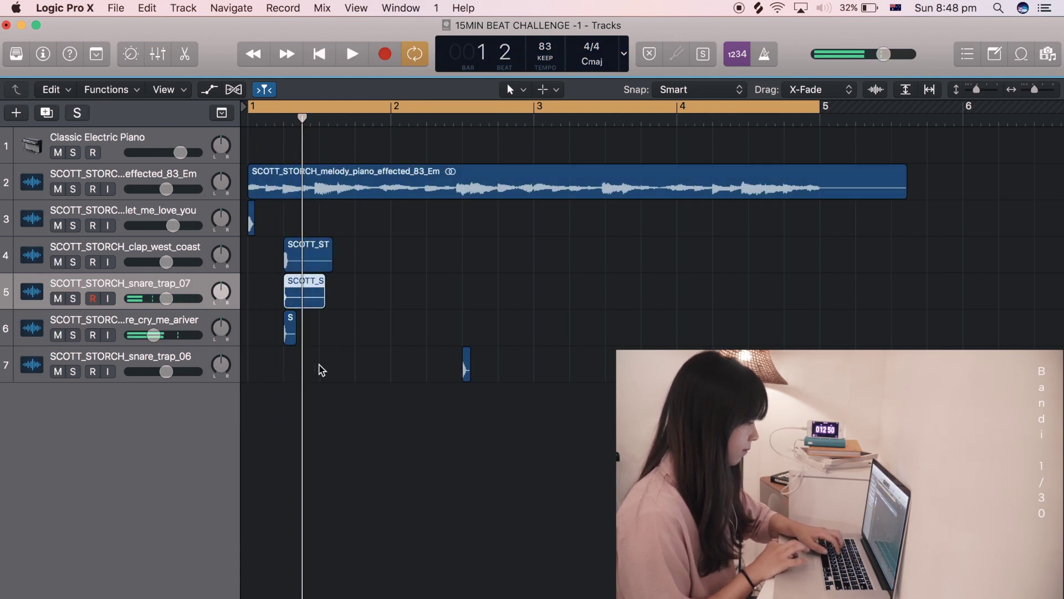
key(Return)
Copy the clap and both snare regions from beat 2 to beat 4 of bar 1 and play the result
click(306, 260)
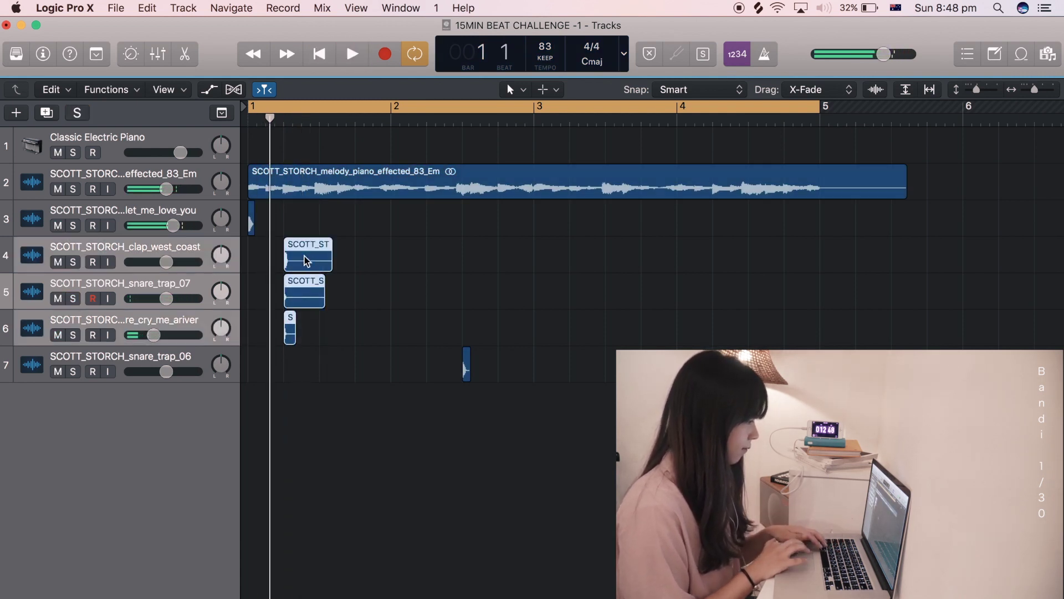
drag(305, 259, 378, 258)
key(space)
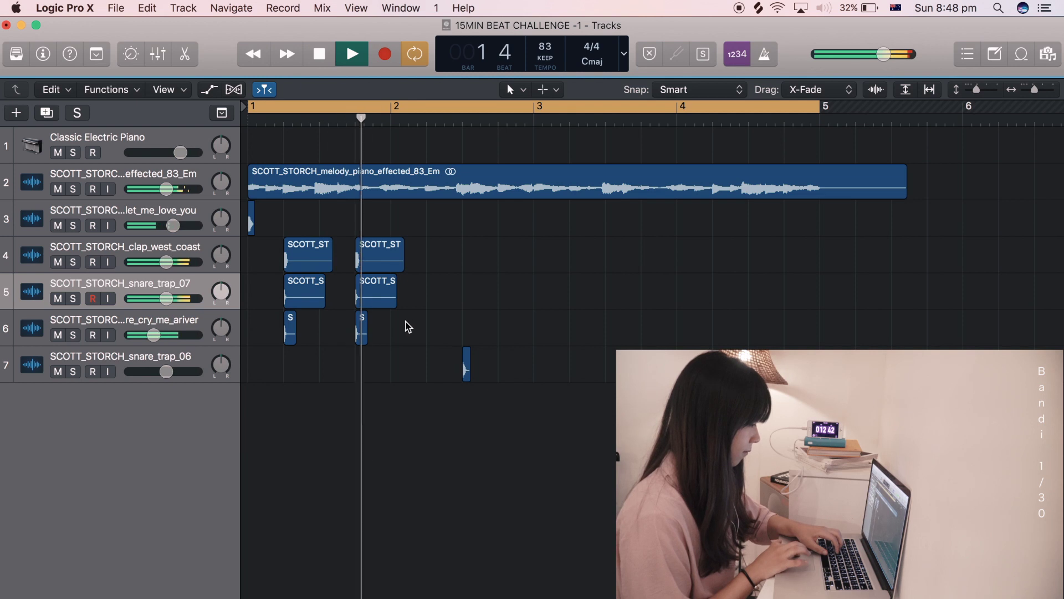
key(Return)
Copy the beat-2 snare_cry_me_ariver region to a sixteenth after beat 3 of bar 1 and play it back
click(175, 330)
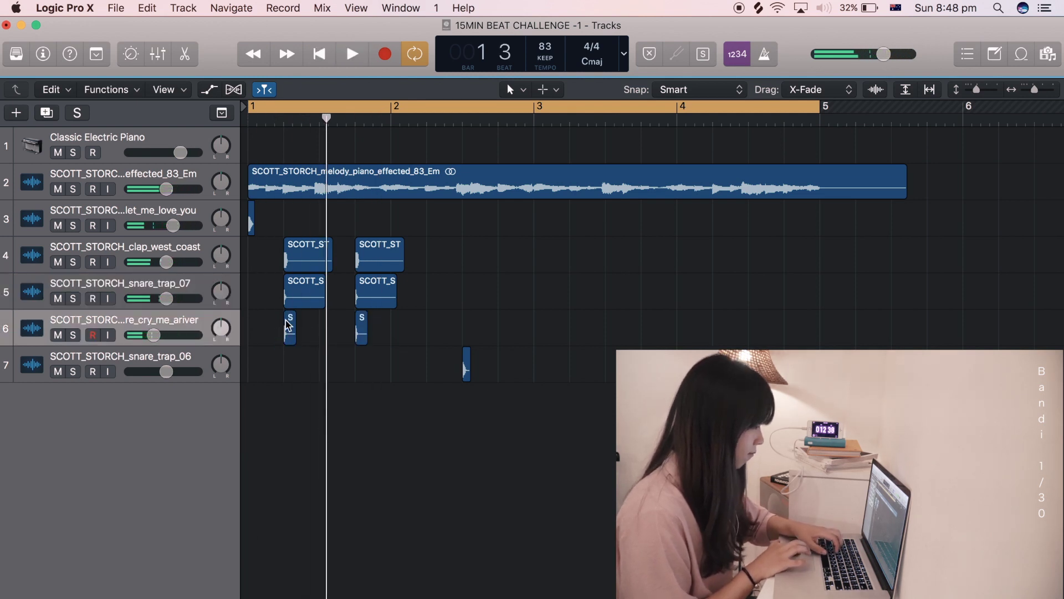
key(space)
drag(290, 333, 339, 340)
key(space)
key(space)
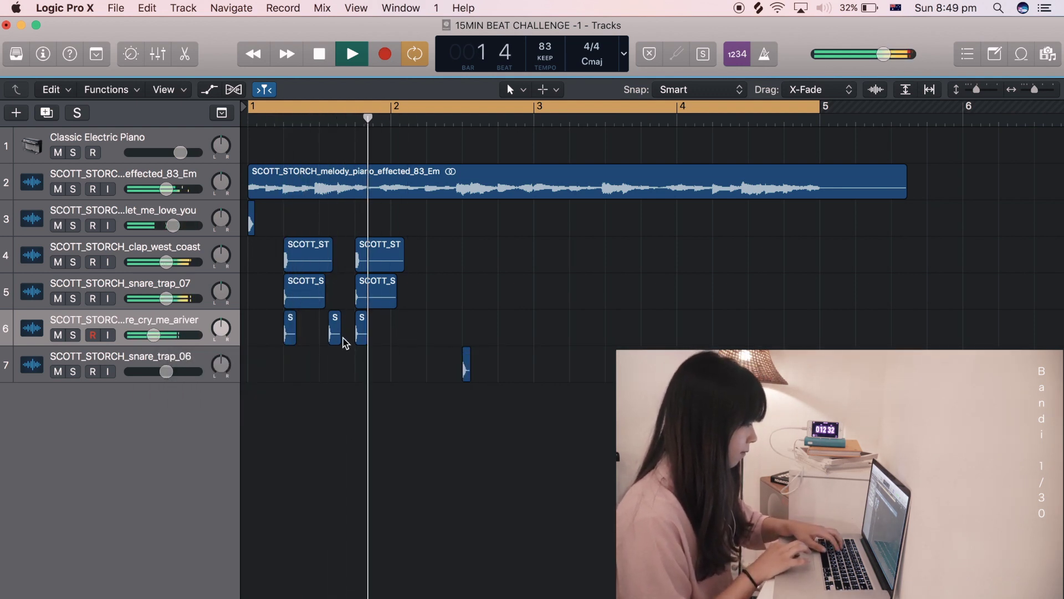
key(space)
key(space)
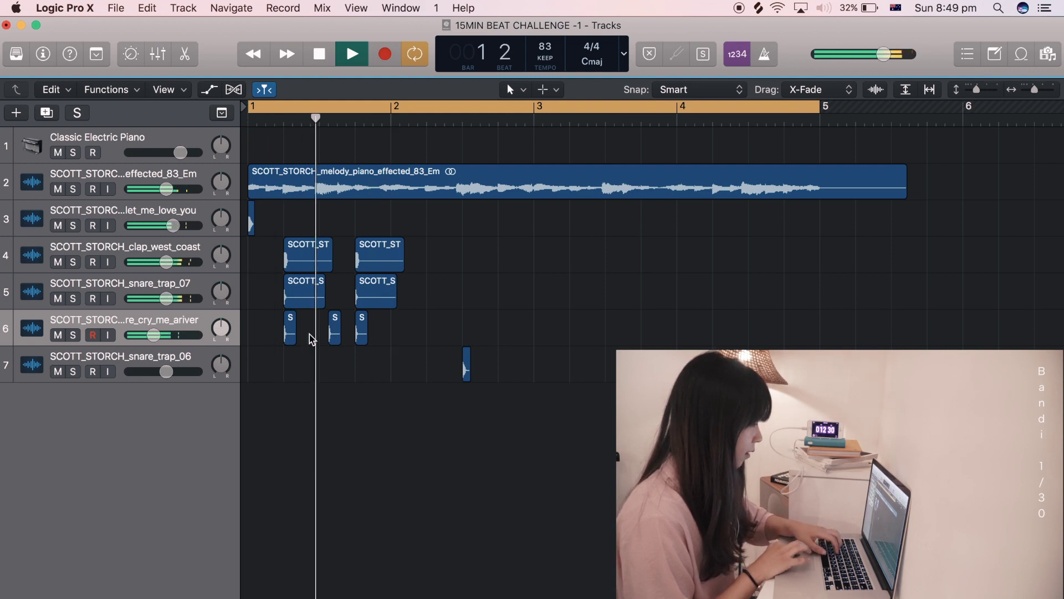
Add another snare_cry_me_ariver copy a sixteenth before beat 3 of bar 1 and play the pattern
key(space)
drag(334, 338, 317, 338)
key(space)
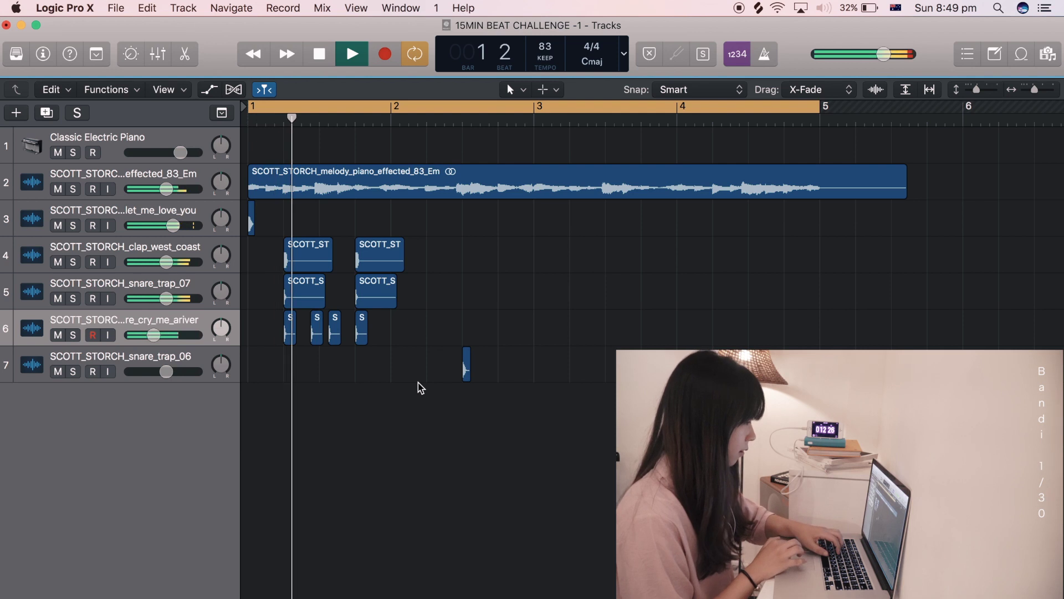
click(390, 343)
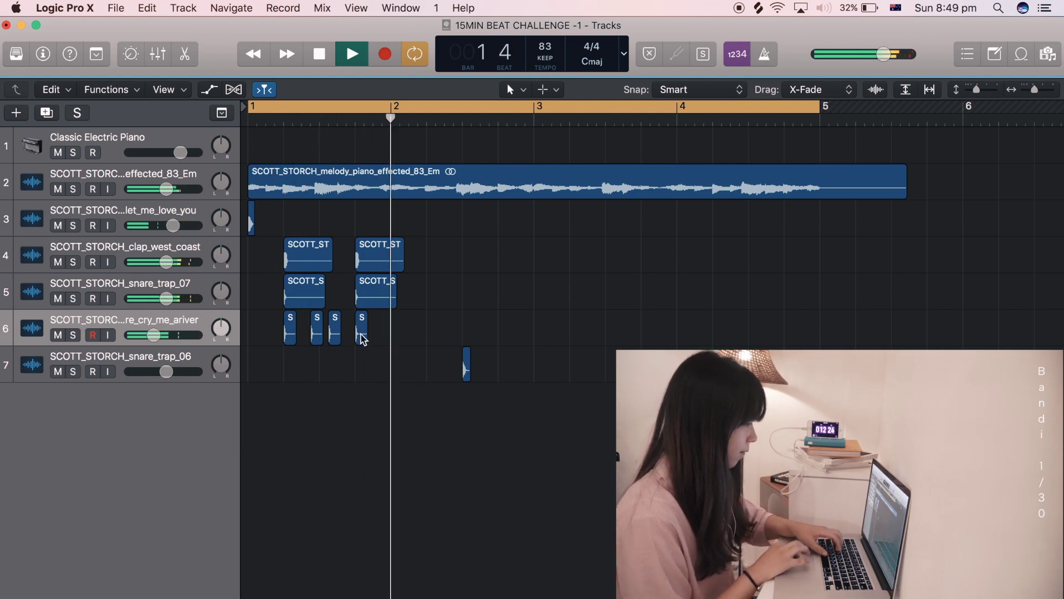
key(space)
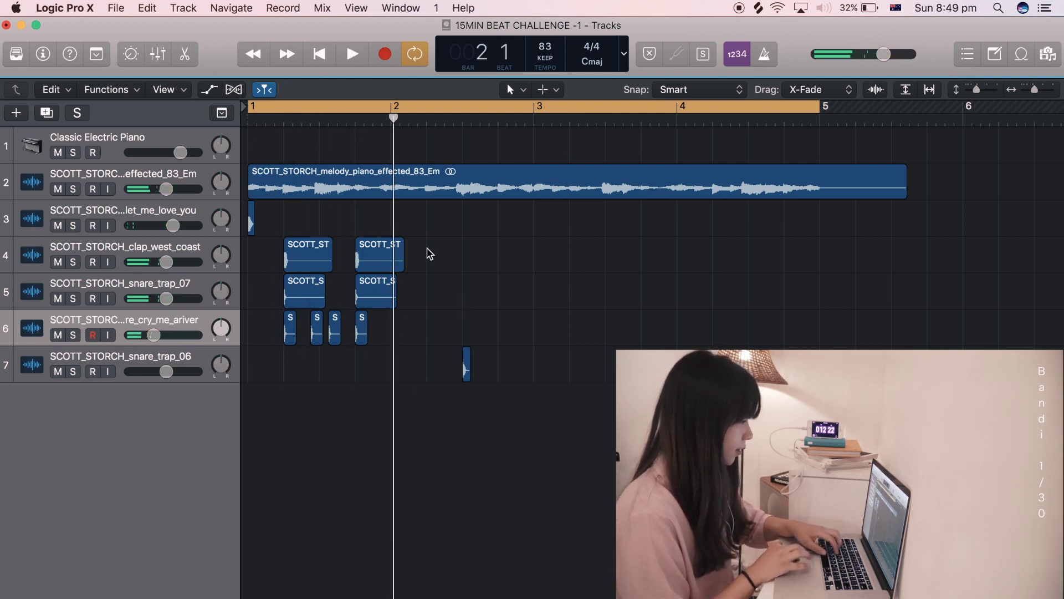
Copy all clap and snare regions of bar 1 into bar 2 and play from the beginning
drag(423, 238, 263, 357)
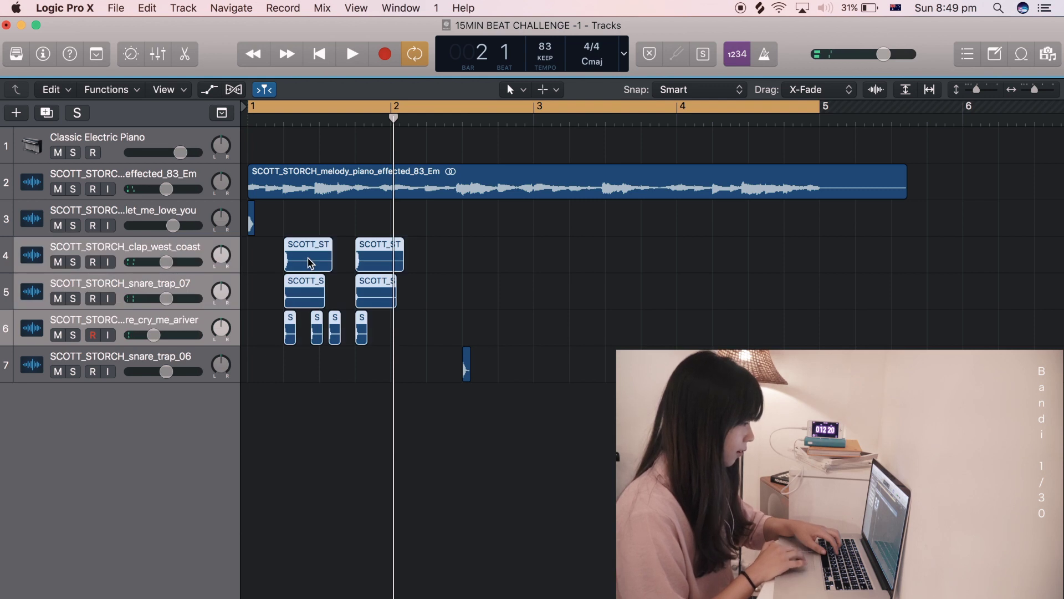
drag(310, 265, 450, 263)
key(space)
click(541, 344)
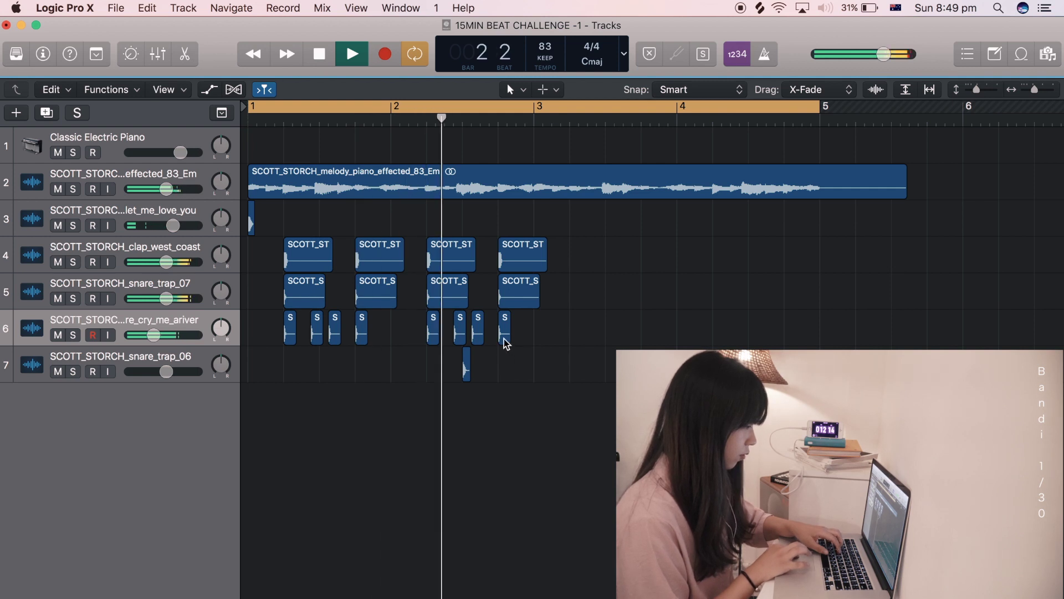
key(Return)
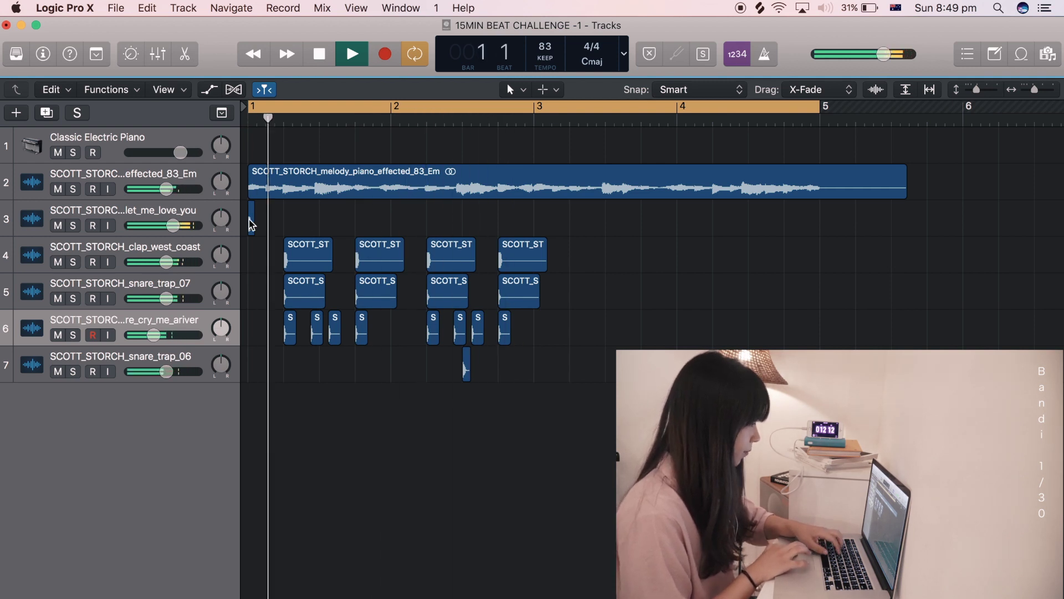
Copy the kick_let_me_love_you region to halfway through beats 2 and 3 of bar 1 and play the pattern
key(space)
drag(251, 221, 342, 227)
key(Return)
key(space)
key(space)
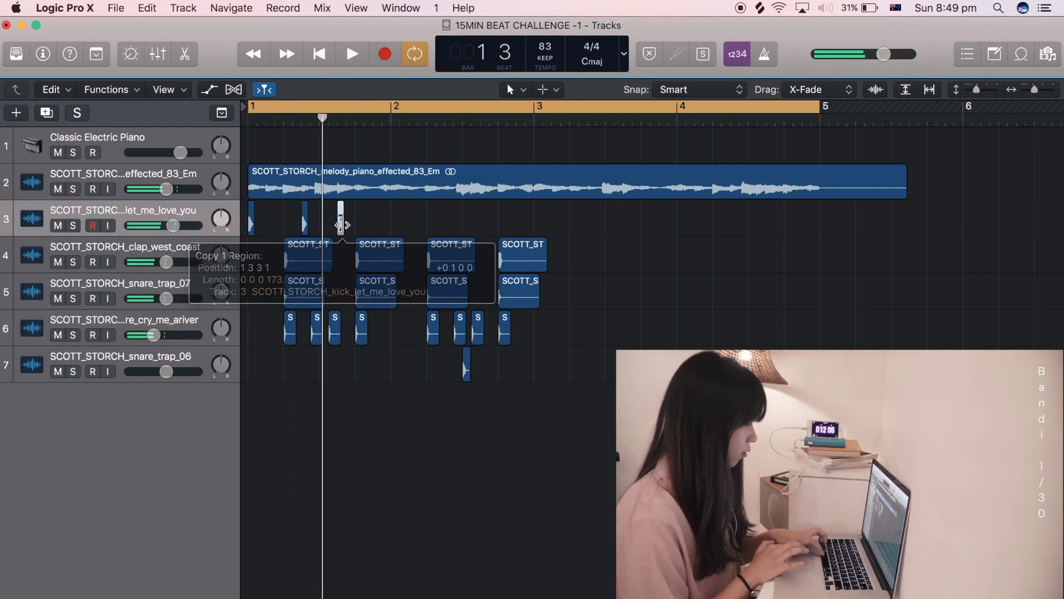
key(Return)
key(space)
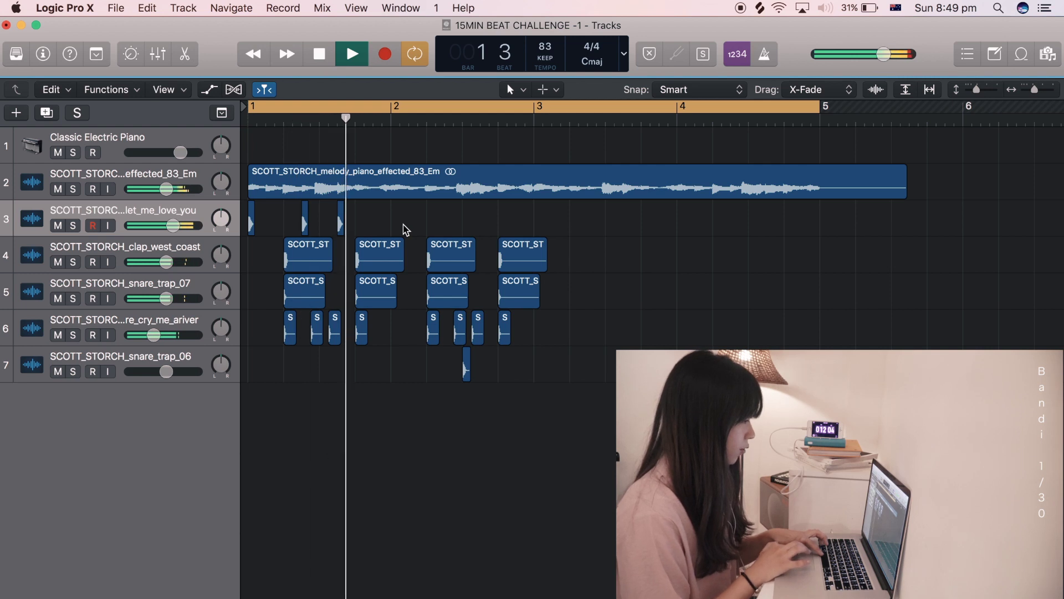
Copy the three kick regions as a group so the copies start on beat 4 of bar 1, and play them
key(space)
click(341, 228)
drag(340, 227, 370, 229)
mouse_move(251, 233)
mouse_down()
mouse_move(399, 248)
mouse_move(253, 228)
mouse_up()
key(space)
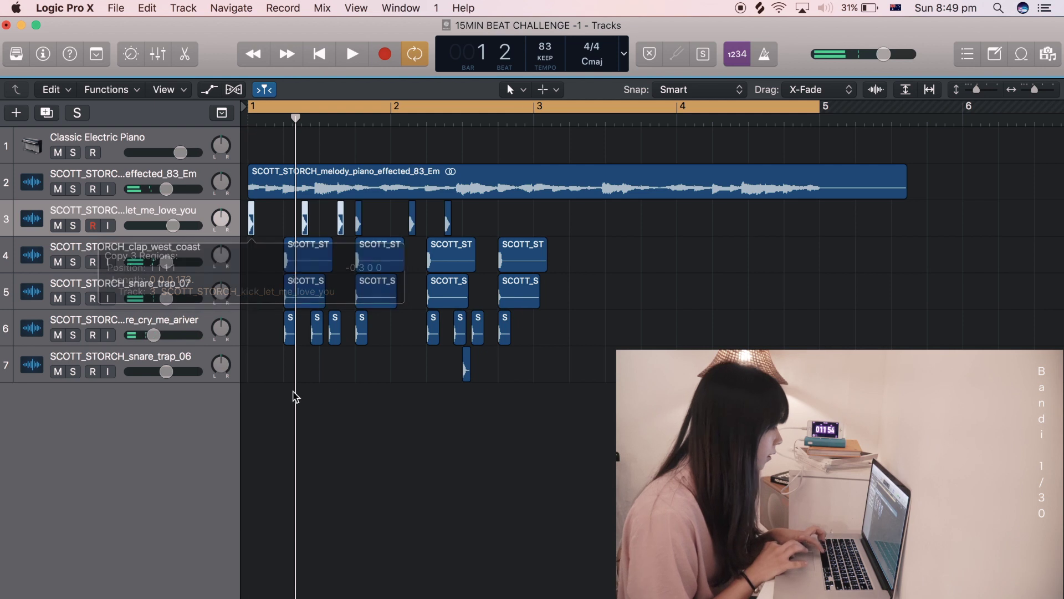
key(space)
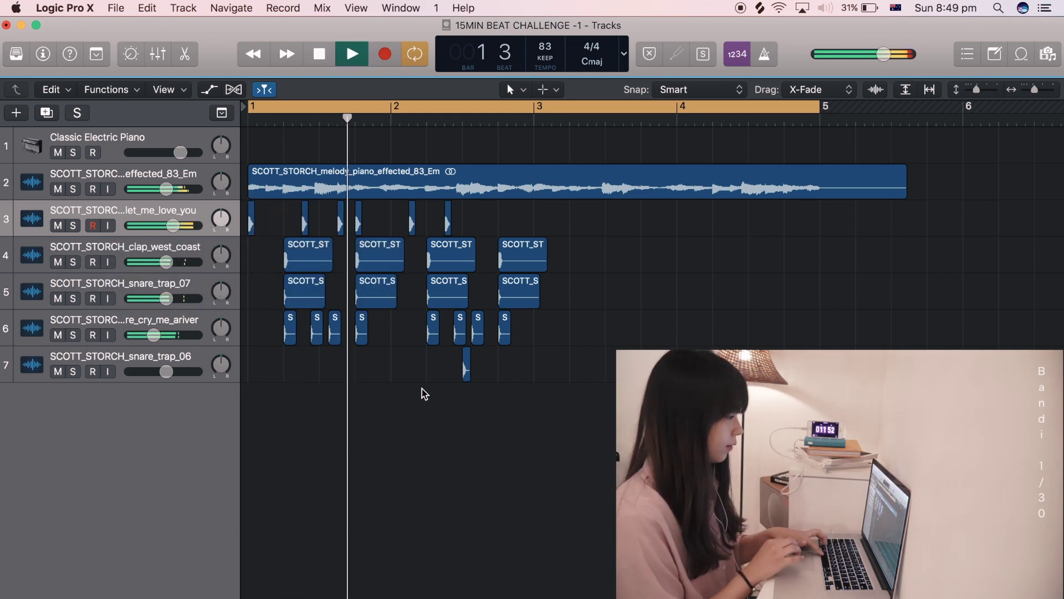
key(space)
key(space)
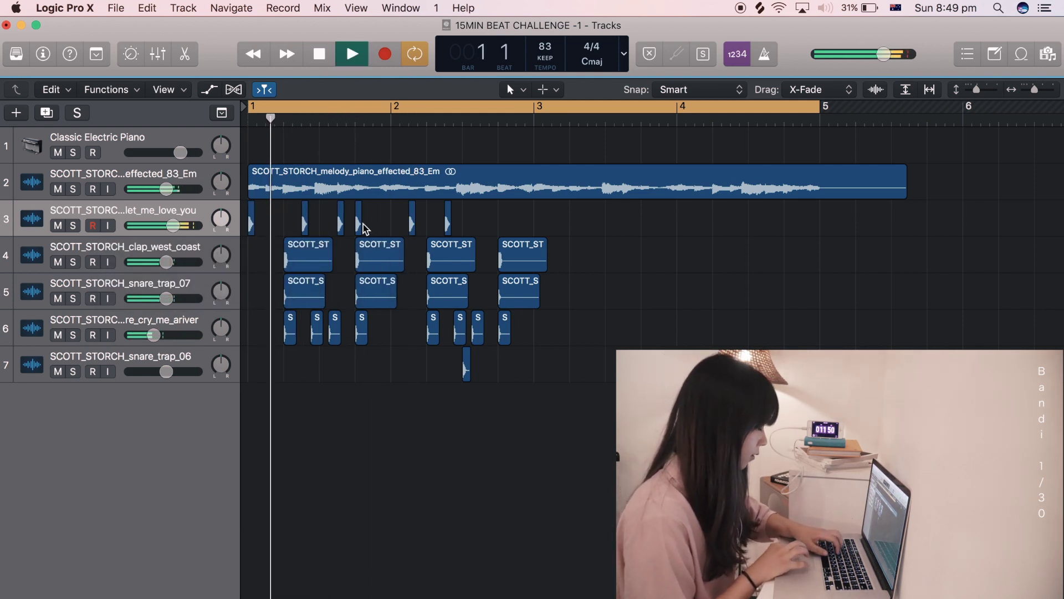
Move the three copied kick regions one beat forward so they start on bar 2, and play the pattern
drag(486, 226, 359, 231)
drag(391, 230, 401, 230)
key(Return)
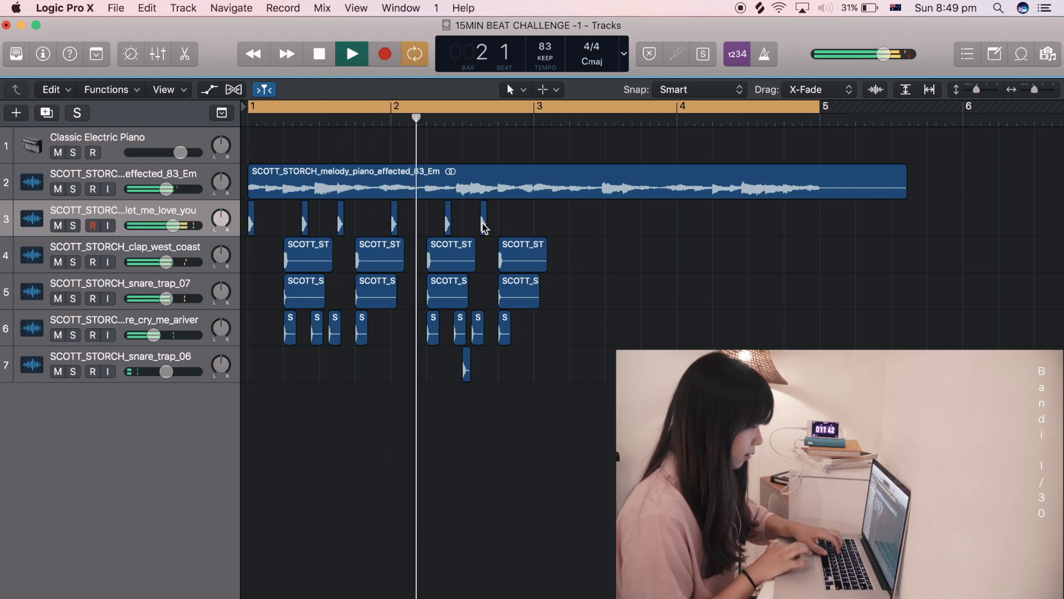
key(space)
Move the snare_trap_06 region to halfway through beat 4 of bar 2 and play that passage
click(467, 368)
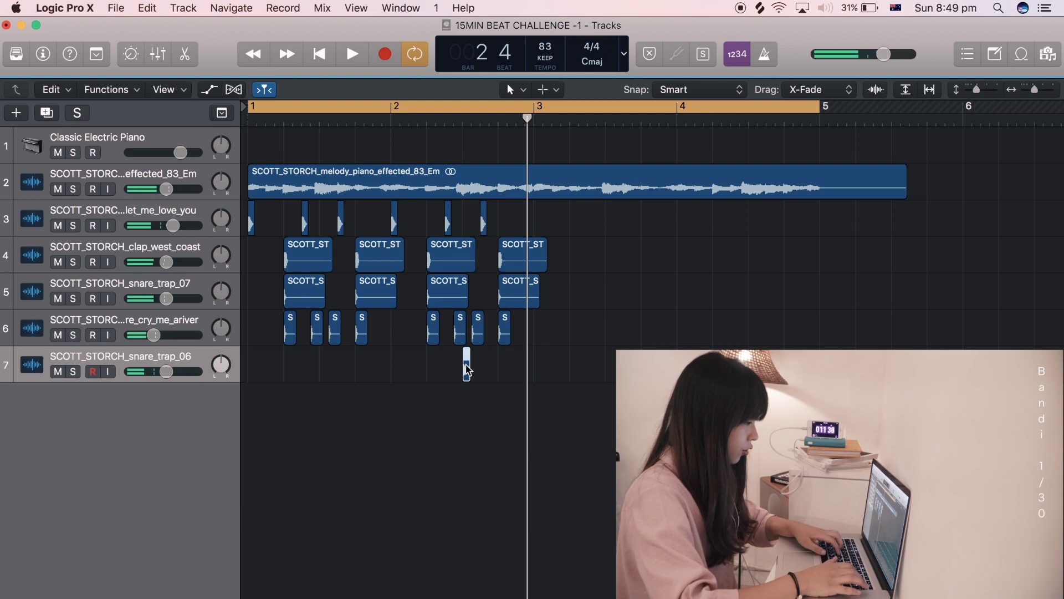
drag(465, 365, 520, 366)
key(space)
key(super+Right)
key(super+Right)
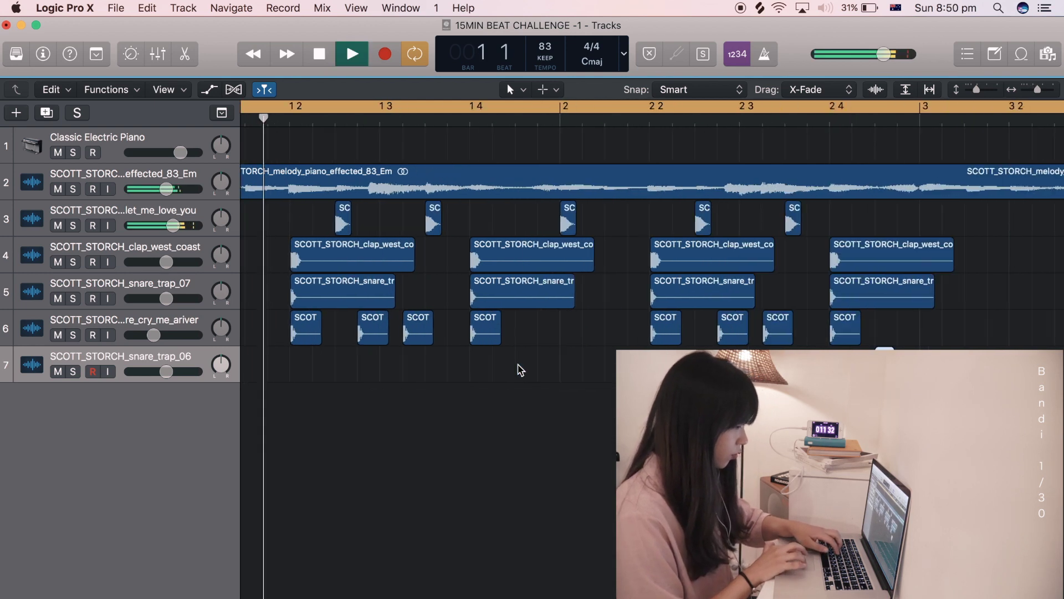
scroll(521, 370, right, 10)
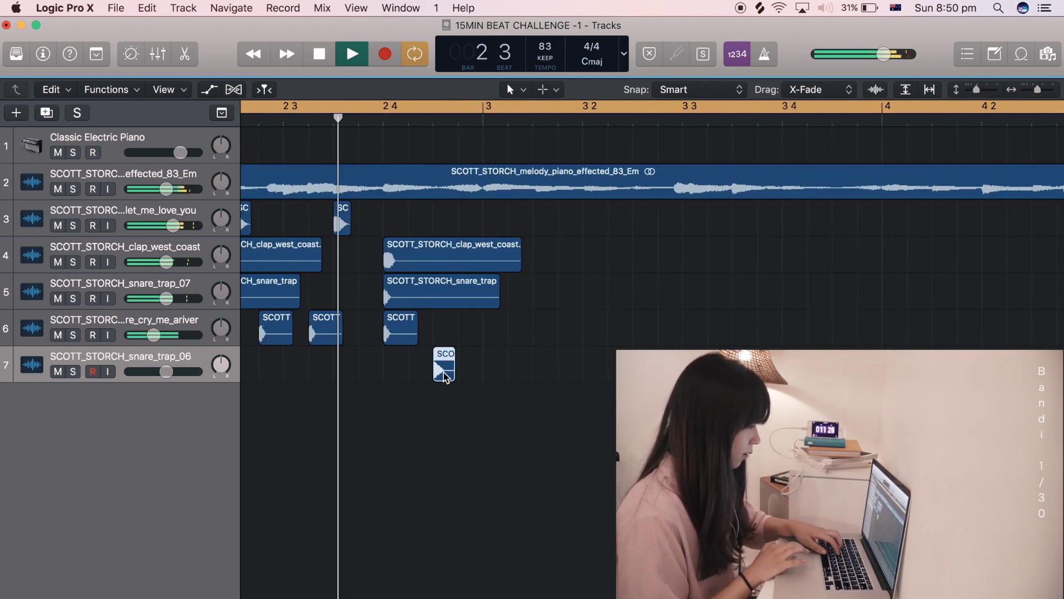
Delete the snare_trap_06 track and clear the region selection
key(space)
drag(446, 377, 467, 377)
key(super+BackSpace)
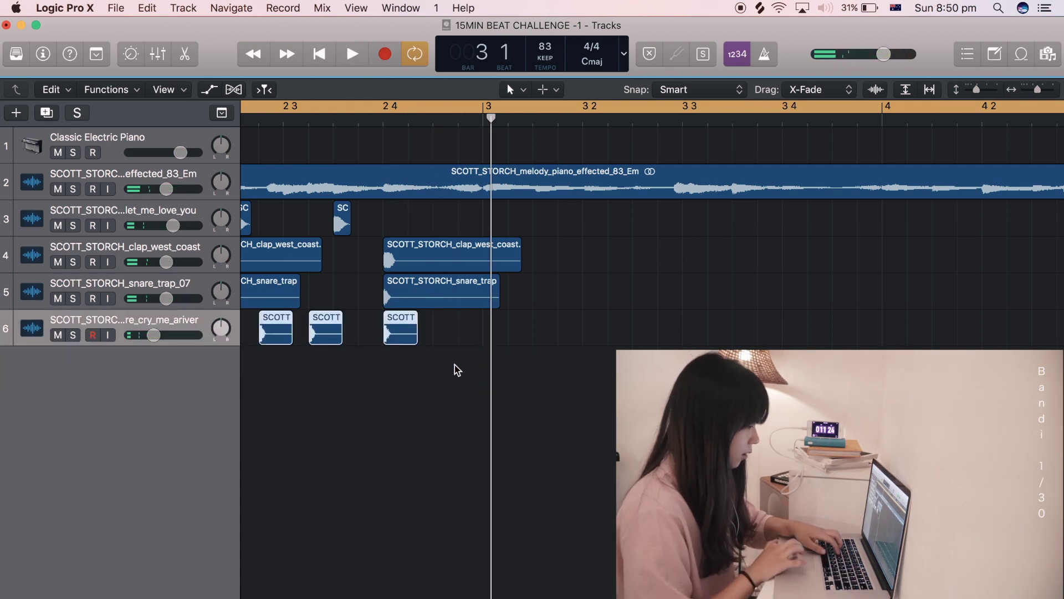
click(453, 365)
Set the Drag mode to Overlap and place two overlapping snare_cry_me_ariver copies at the end of bar 2, then play them
drag(396, 338, 482, 332)
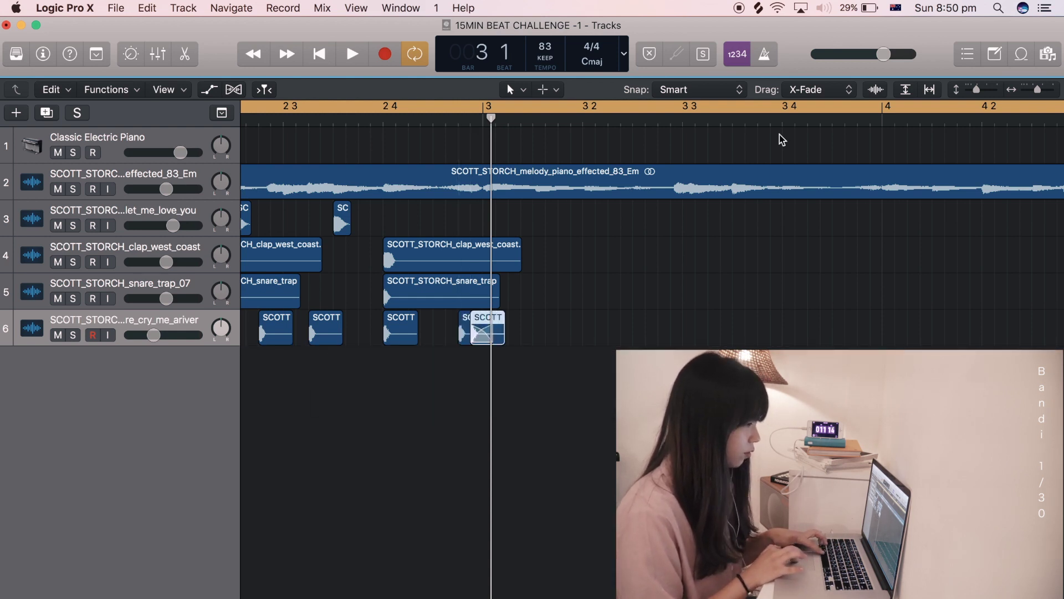
click(811, 91)
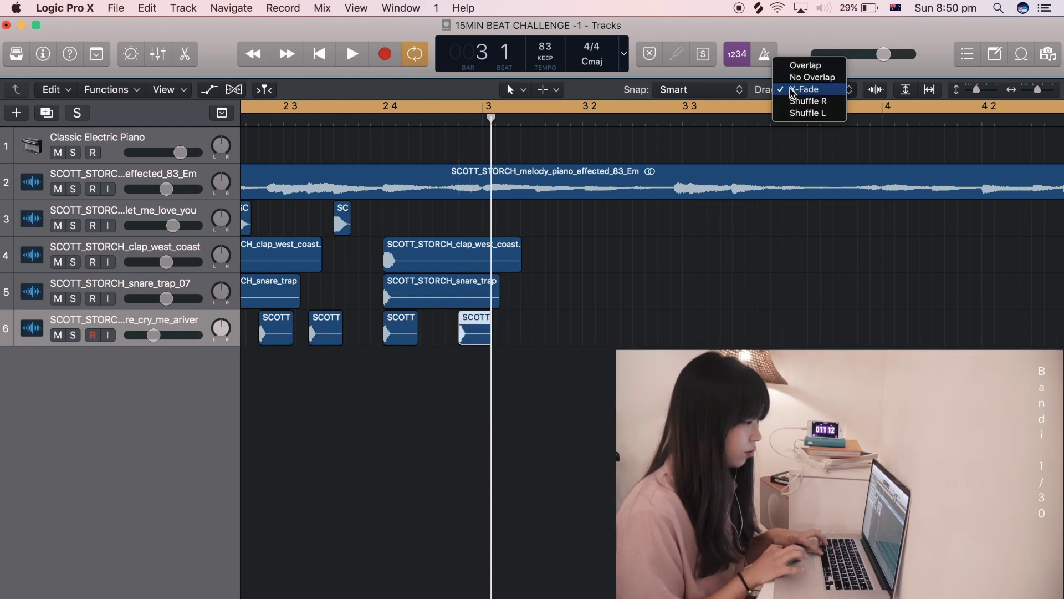
click(794, 68)
drag(471, 343, 488, 355)
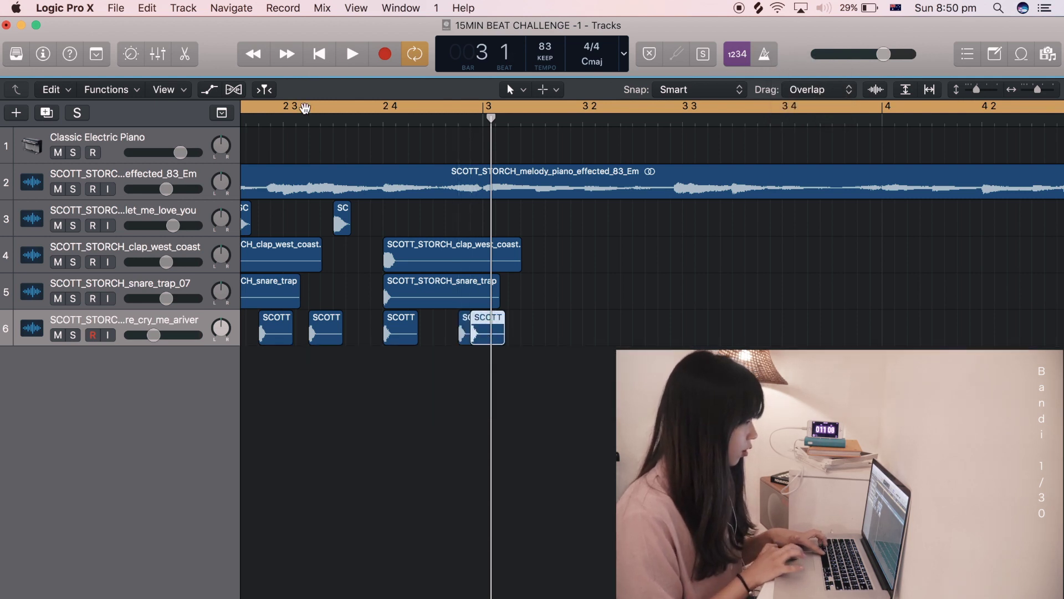
click(304, 108)
key(space)
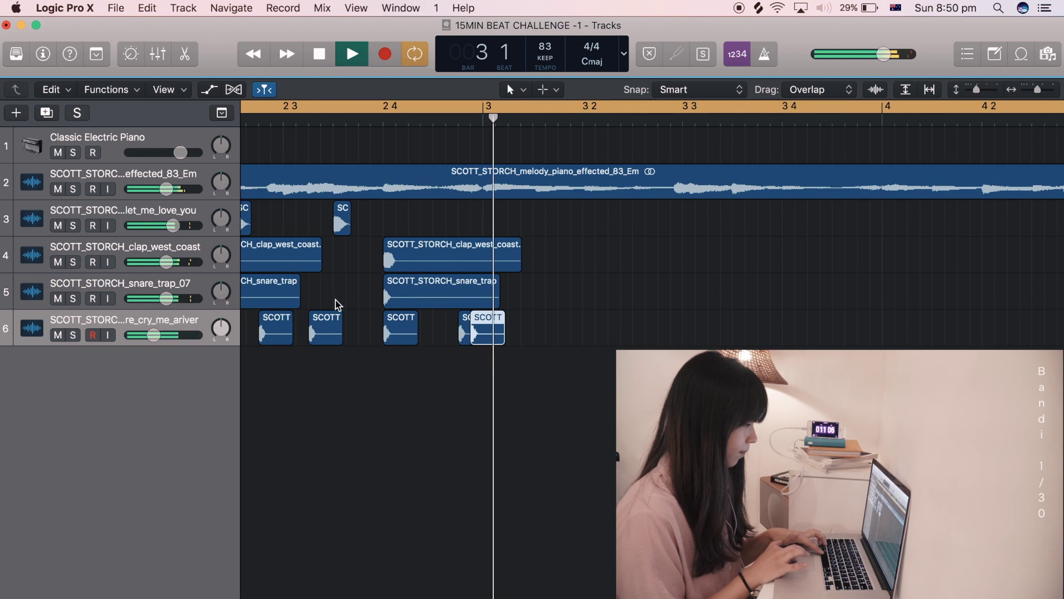
key(Return)
Copy the last kick region one beat forward to halfway through beat 4 of bar 2 and play the pattern
key(super+Left)
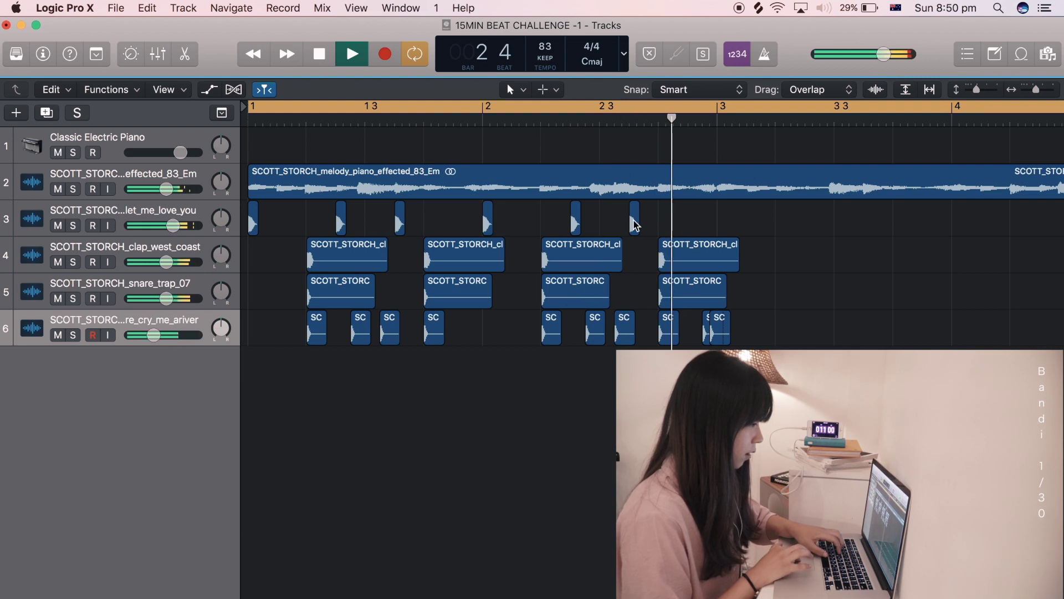
key(space)
drag(634, 220, 693, 228)
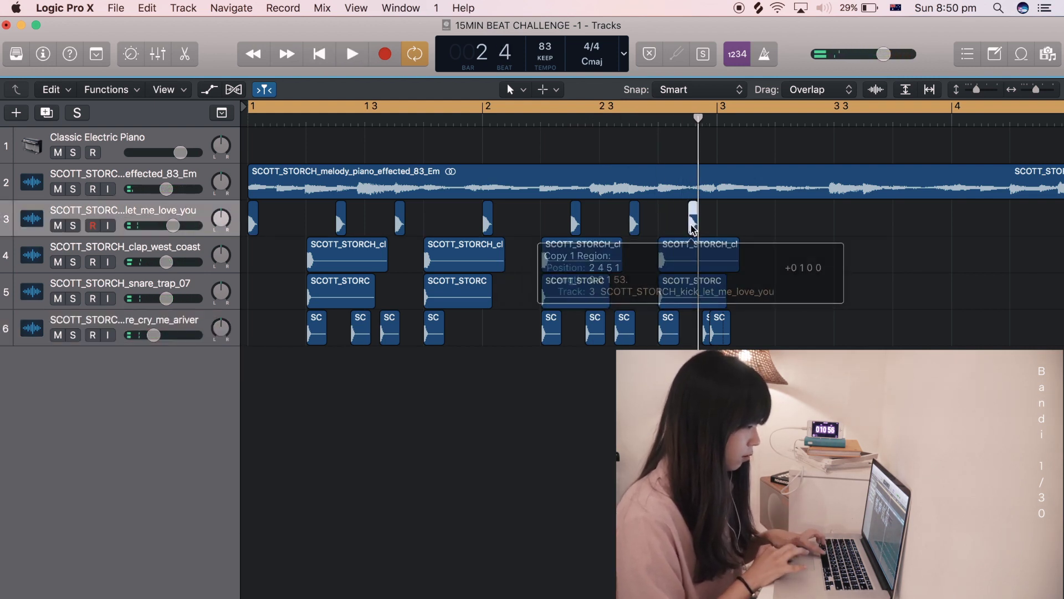
key(space)
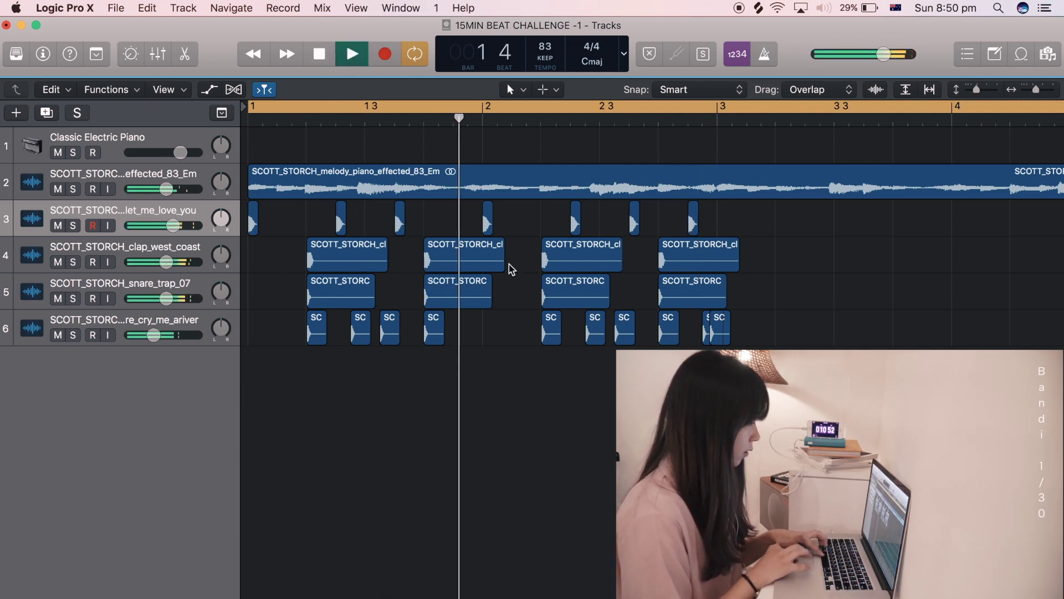
Copy the kick at the start of bar 2 to a sixteenth before beat 2 of bar 2 and play it back
key(space)
drag(489, 229, 529, 232)
key(space)
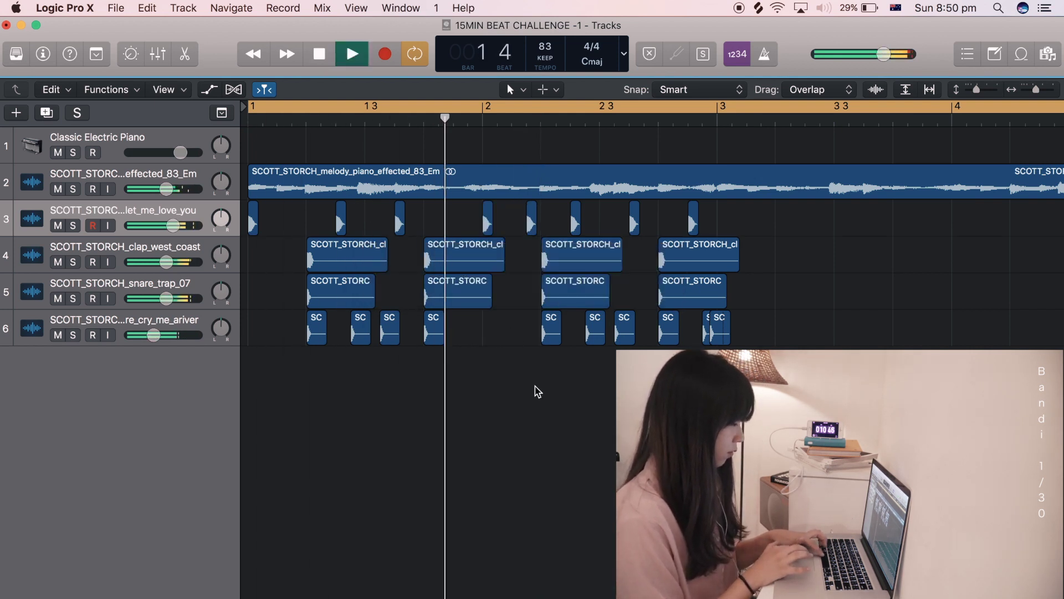
Copy the bar 2 downbeat kick to a sixteenth before bar 2 and play the pattern from the beginning
key(space)
drag(488, 222, 476, 231)
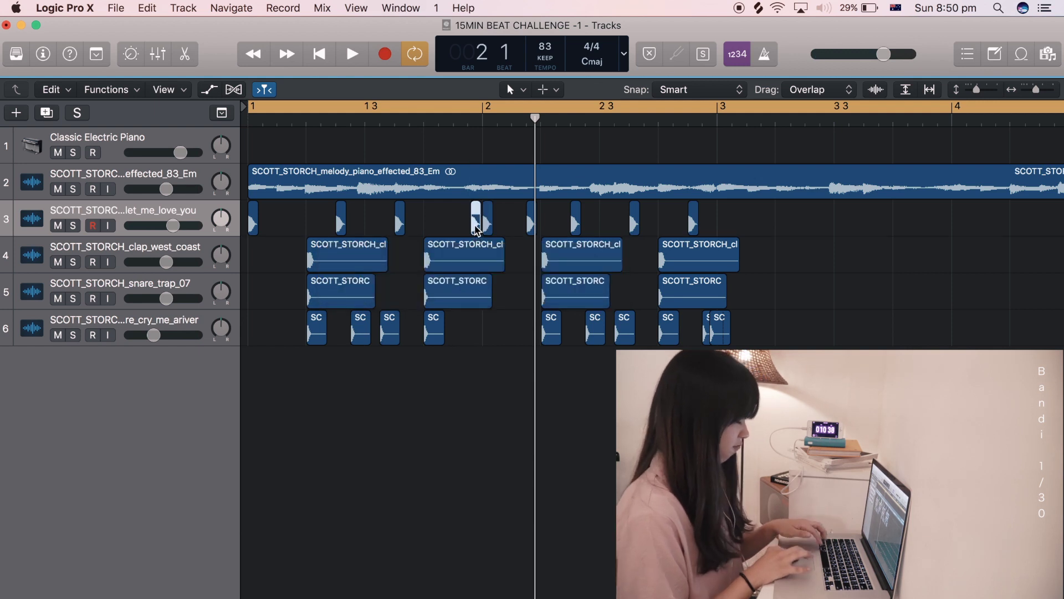
drag(488, 226, 474, 227)
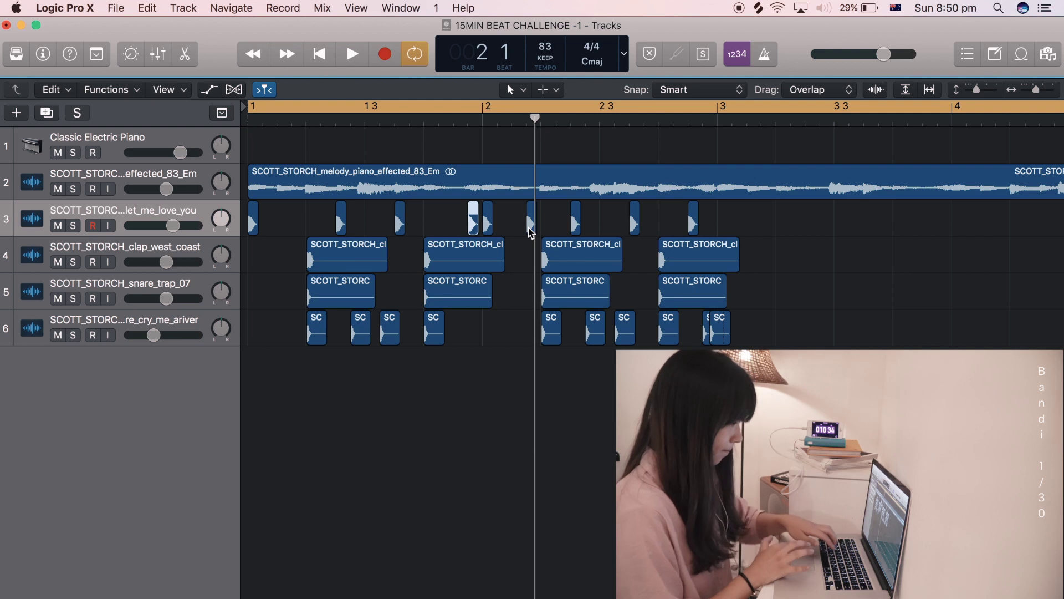
key(super+v)
key(space)
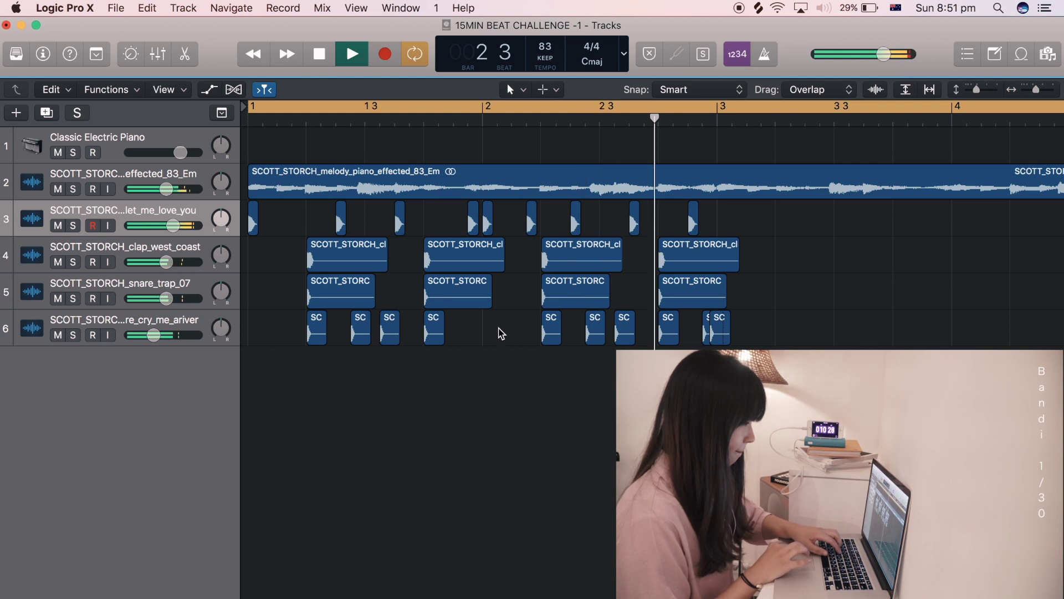
key(Return)
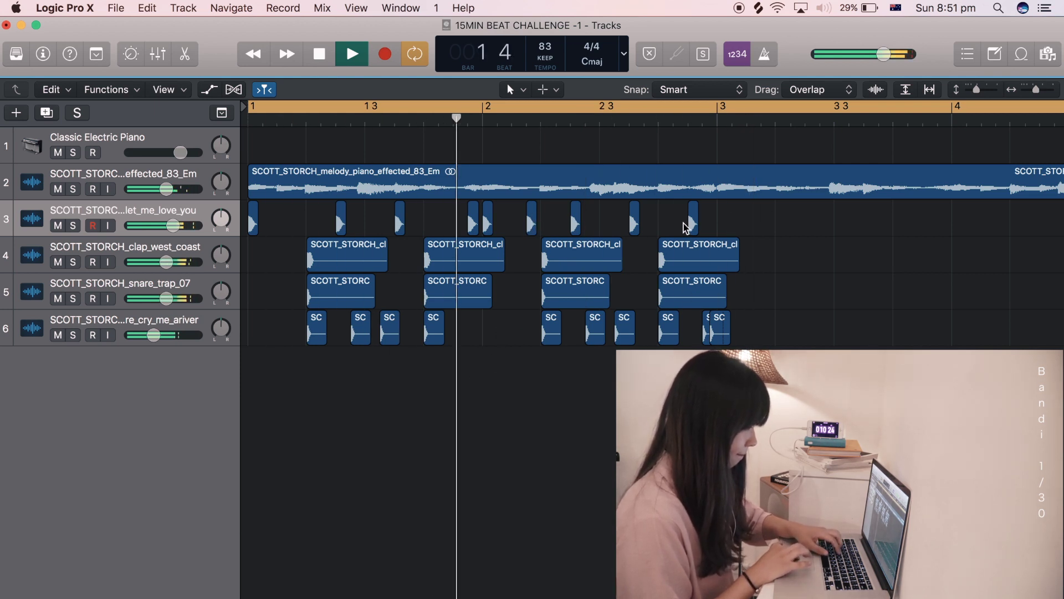
Delete the kick region a sixteenth before beat 2 of bar 2 and play the pattern from the beginning
key(space)
click(531, 226)
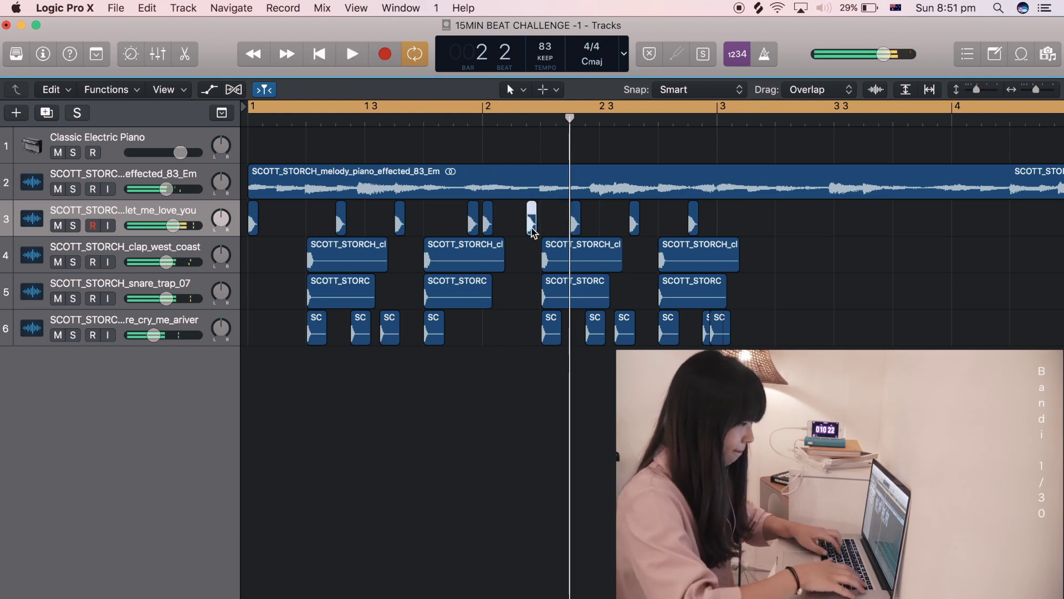
key(Delete)
key(space)
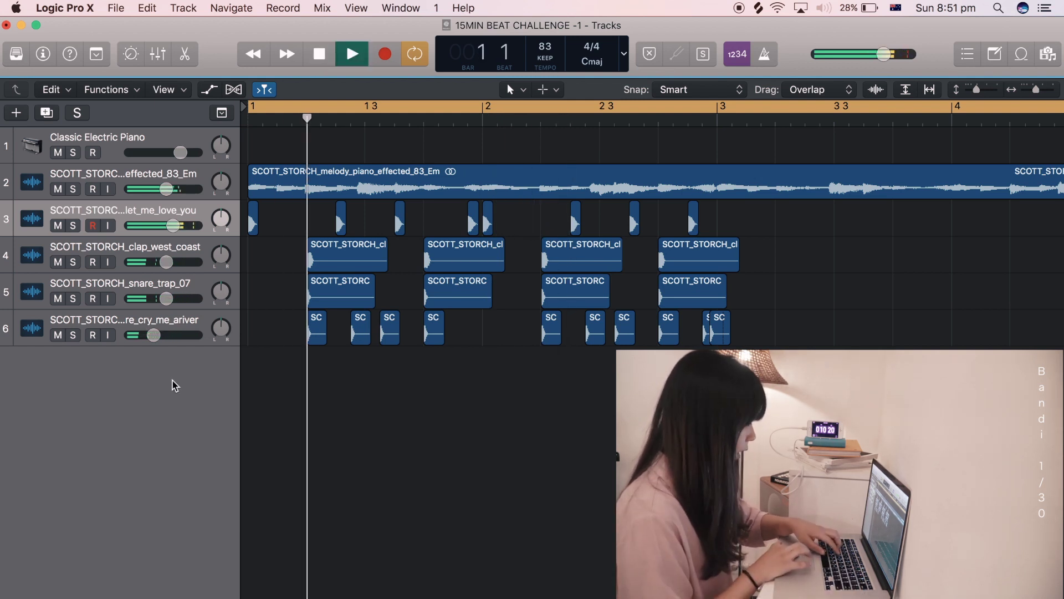
key(space)
Delete the empty Classic Electric Piano track
click(191, 141)
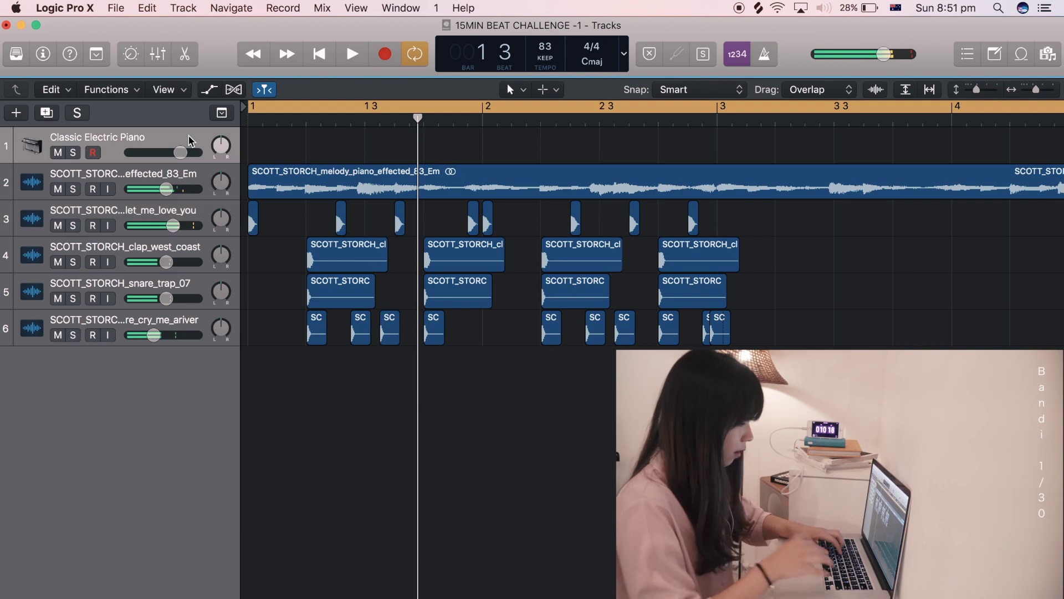
key(super+BackSpace)
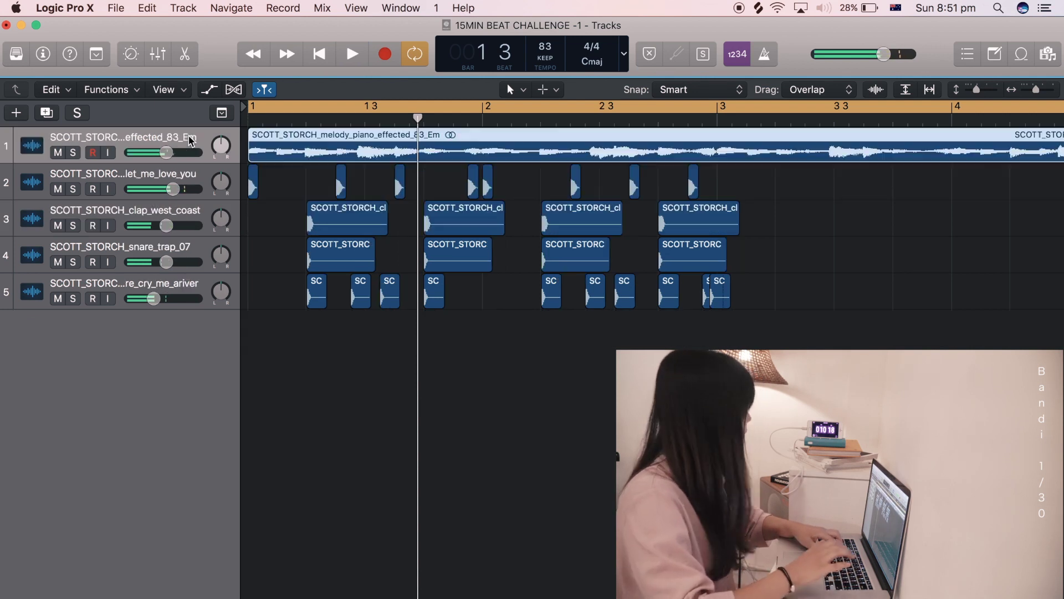
Browse the bookmarked files in column view to Sample1 > 2.urban > Trapped_In_Love_Drum_Kit_V1 > HH_&_Cym
click(1048, 55)
click(1002, 97)
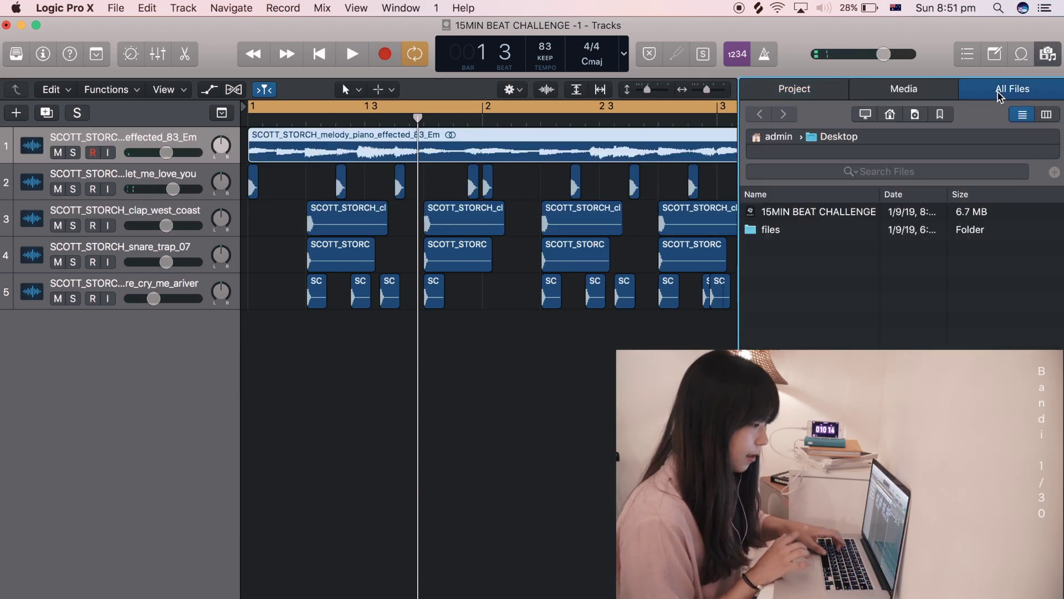
click(941, 115)
click(790, 217)
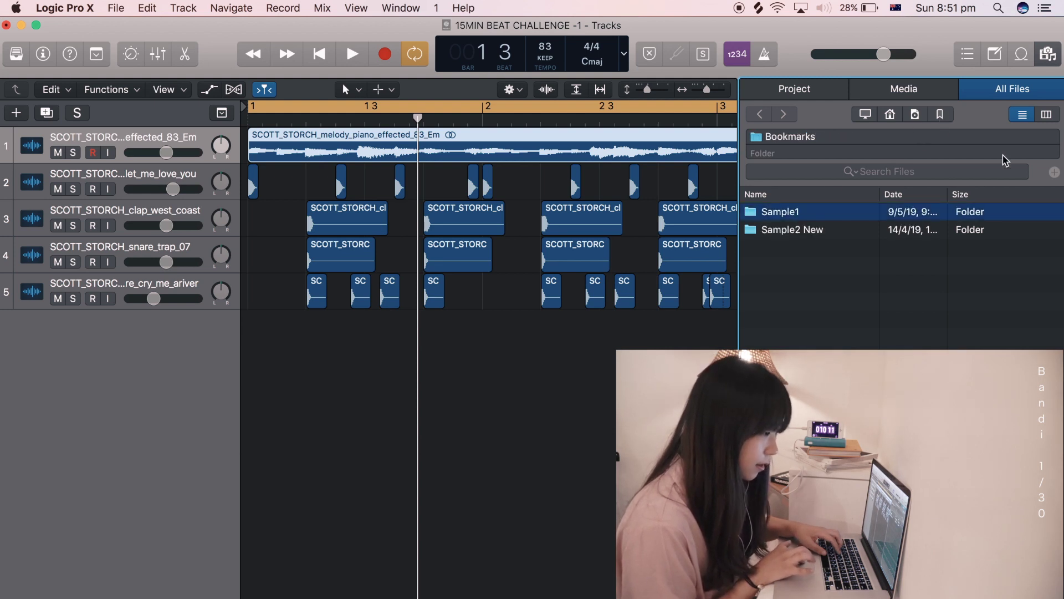
click(1047, 115)
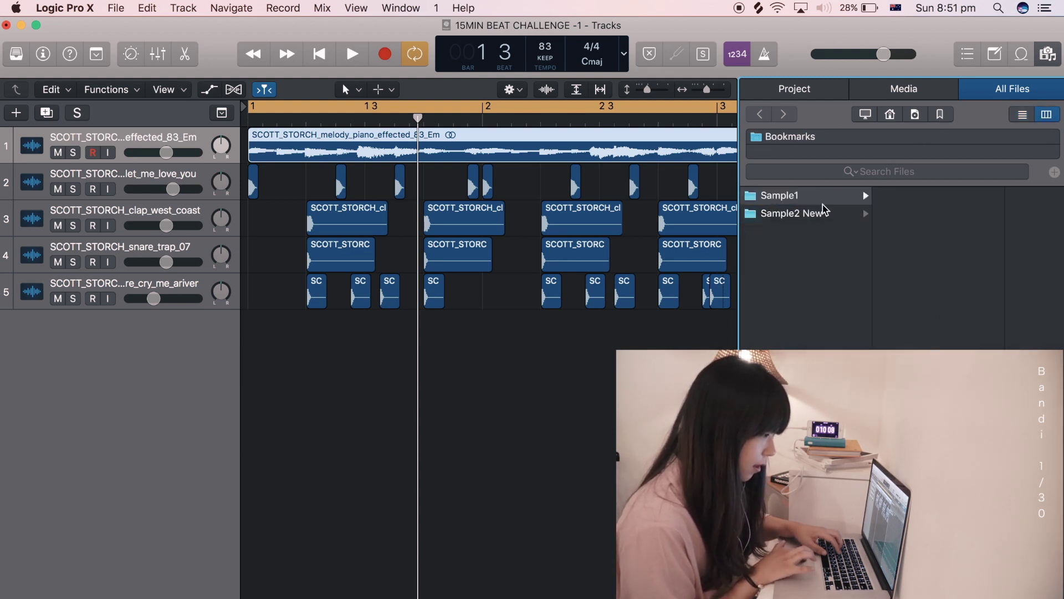
click(809, 197)
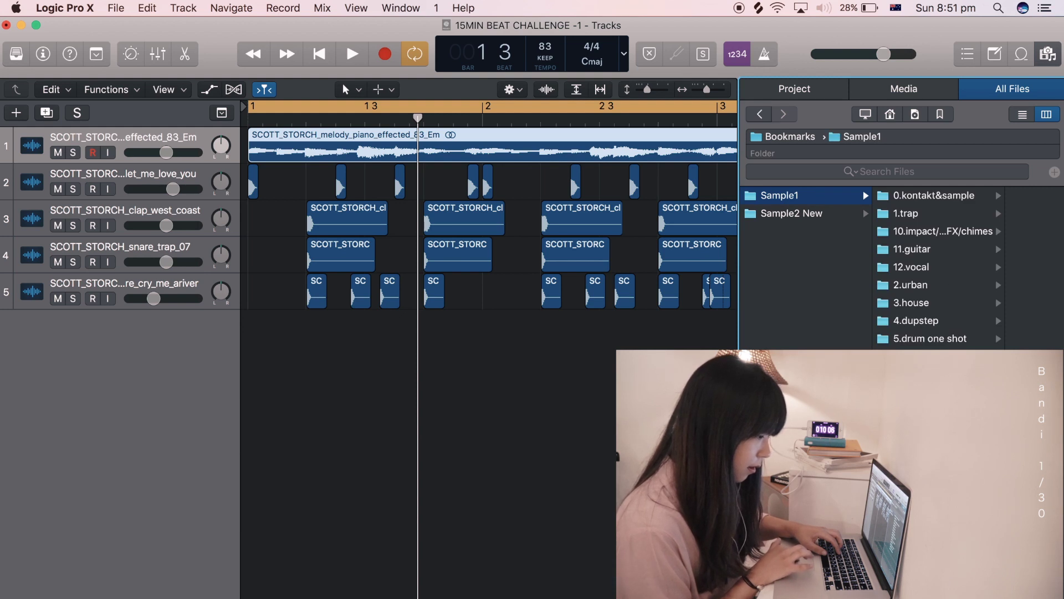
click(910, 286)
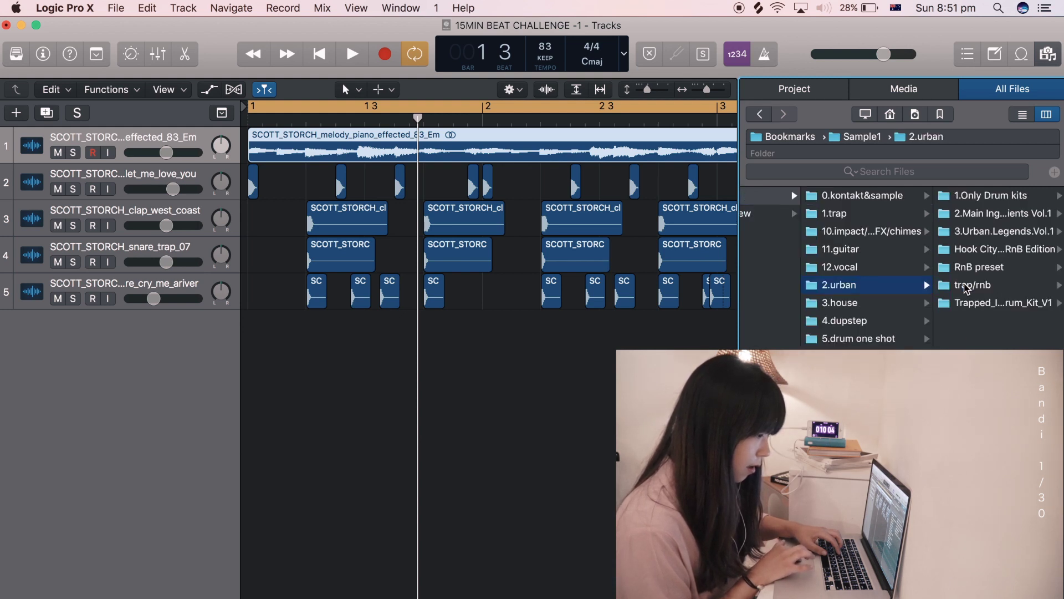
click(985, 301)
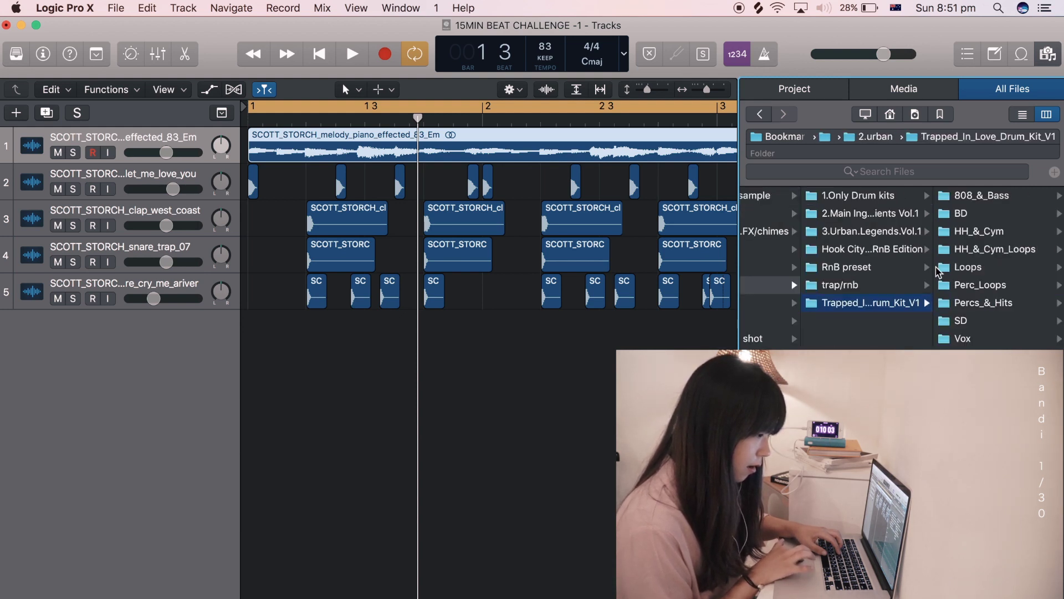
click(951, 240)
Preview the hi-hats and place HH_Sütlac1.wav and the Ride_Pueblo sample on new tracks at bar 1
click(980, 328)
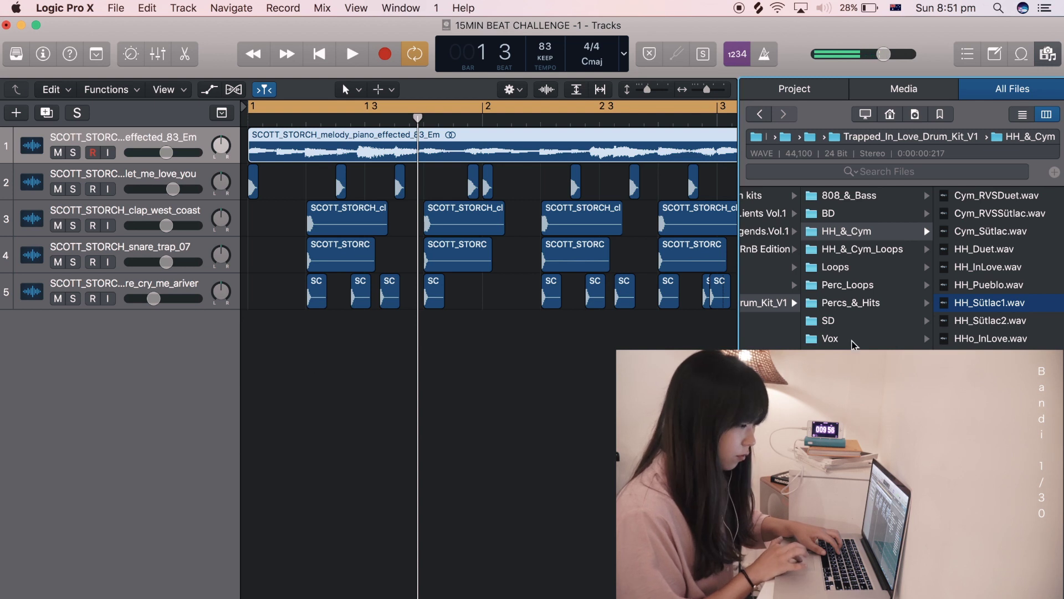
drag(982, 302, 260, 359)
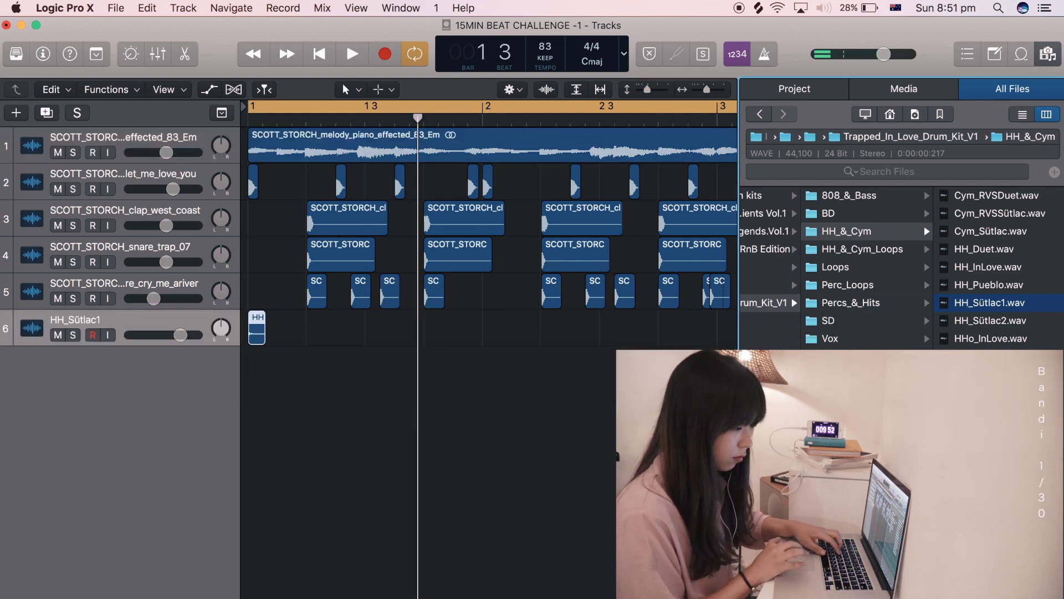
drag(986, 377, 277, 413)
Lower the volumes of the Ride_Pueblo and HH_Sütlac1 tracks and play them with the beat
drag(162, 370, 160, 370)
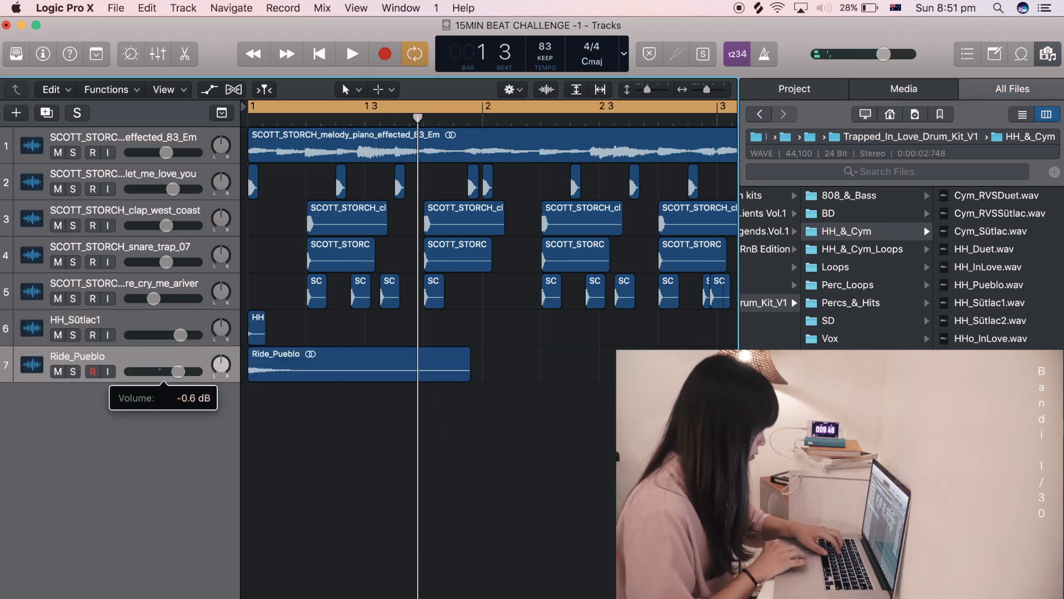
click(125, 331)
drag(181, 335, 154, 335)
key(space)
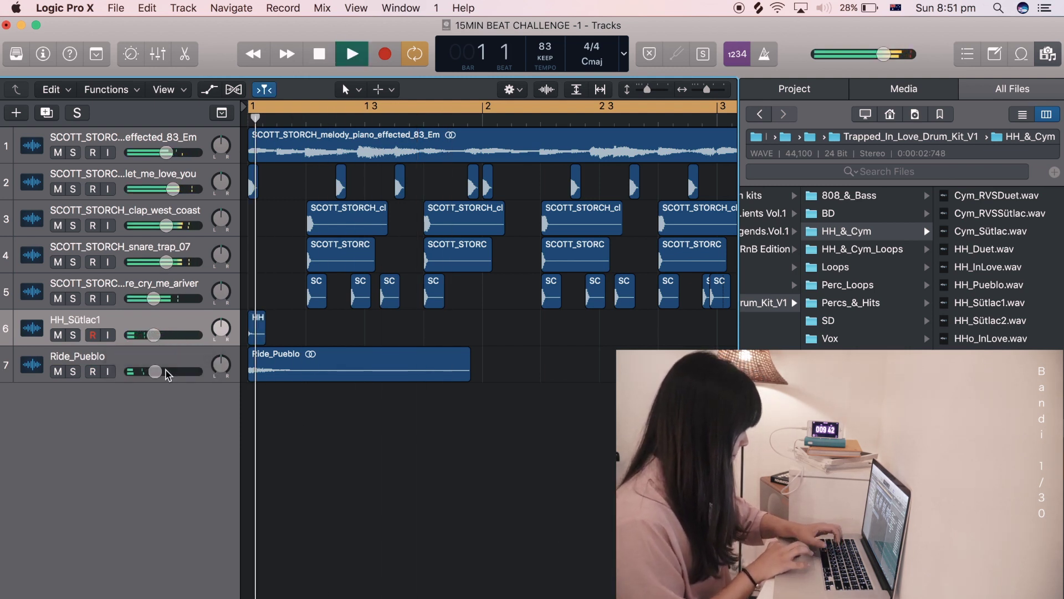
key(space)
Convert the HH_Sütlac1 audio region to a new sampler track, creating zones from regions and keeping the name HH_Sütlac1
key(super+Right)
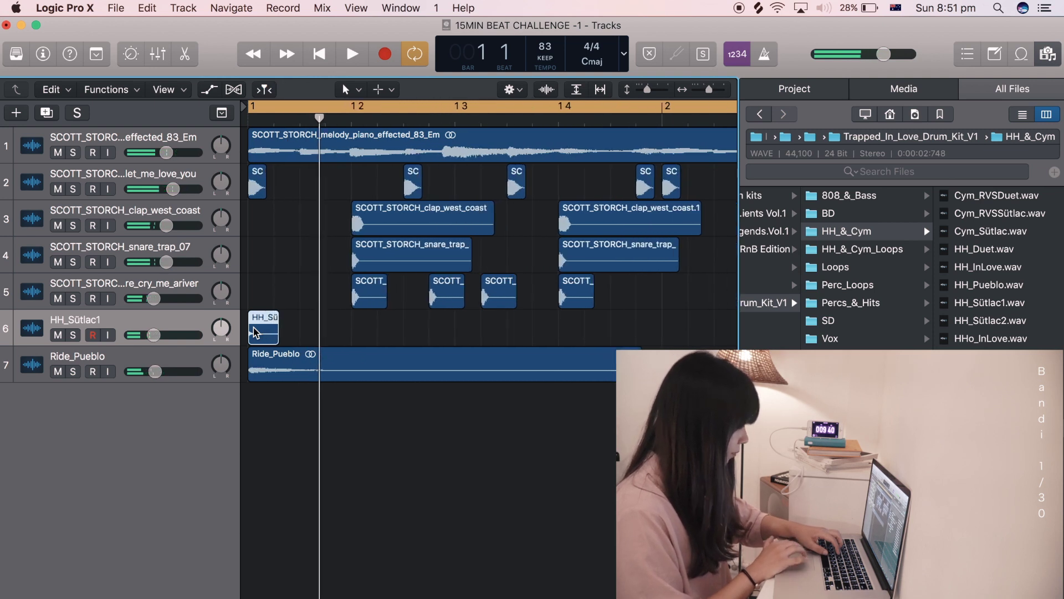
right_click(261, 338)
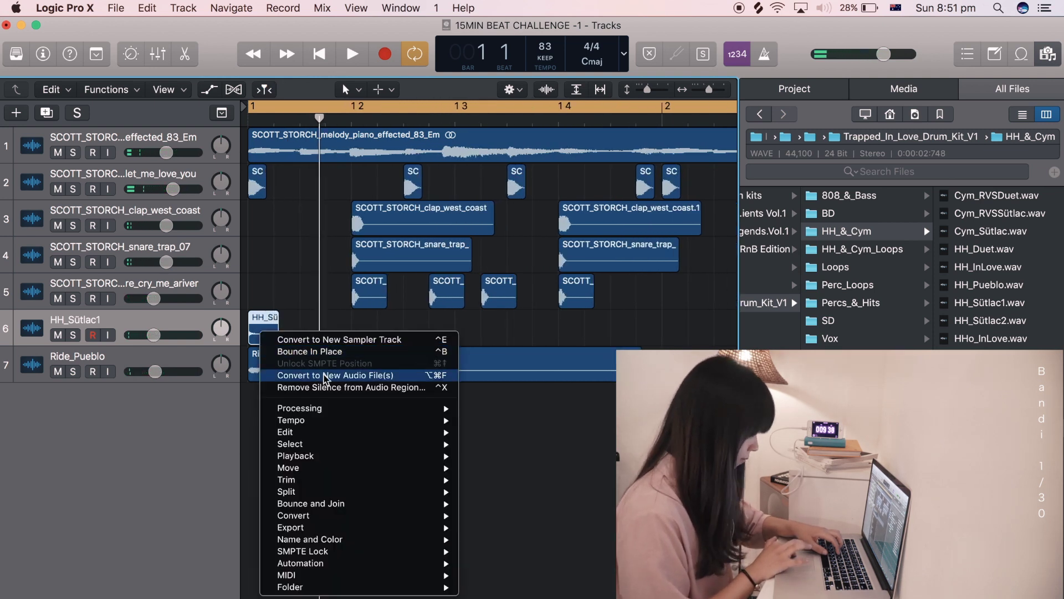
click(390, 340)
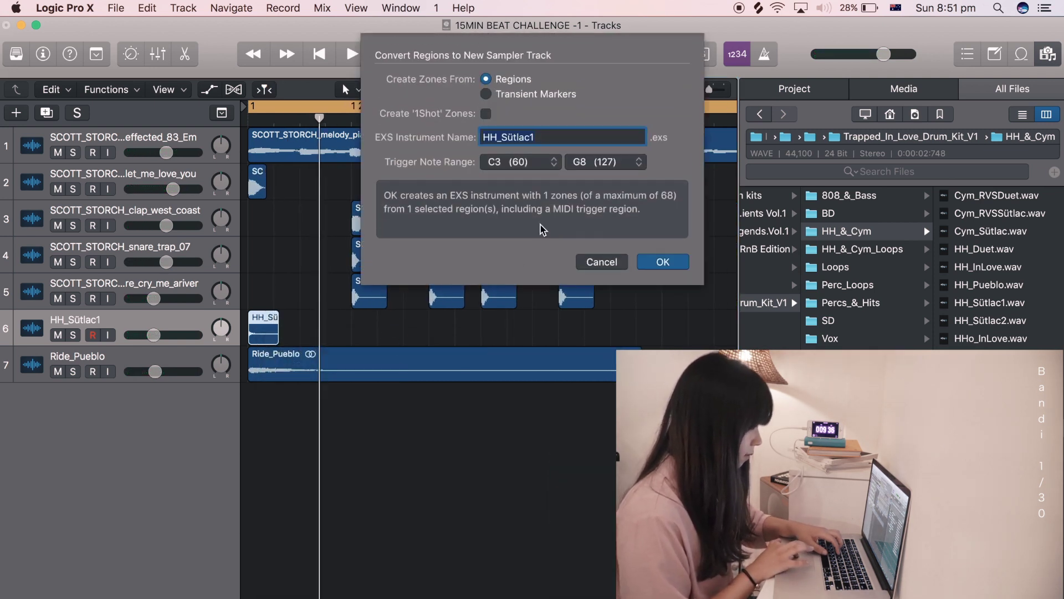
click(662, 265)
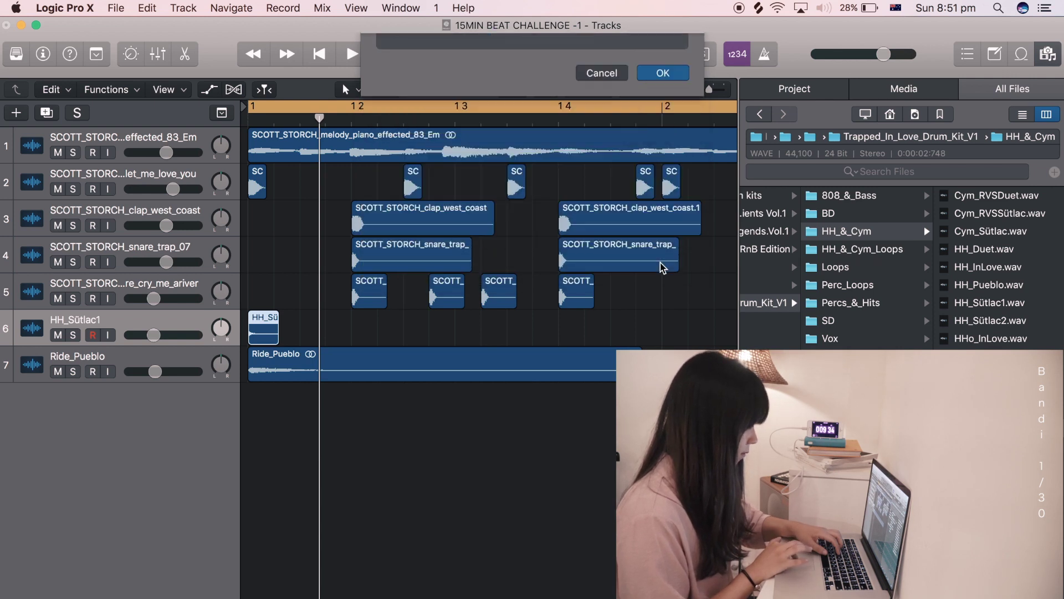
Delete the original HH_Sütlac1 audio region and its track, keeping the sampler track
click(169, 326)
key(Delete)
key(super+BackSpace)
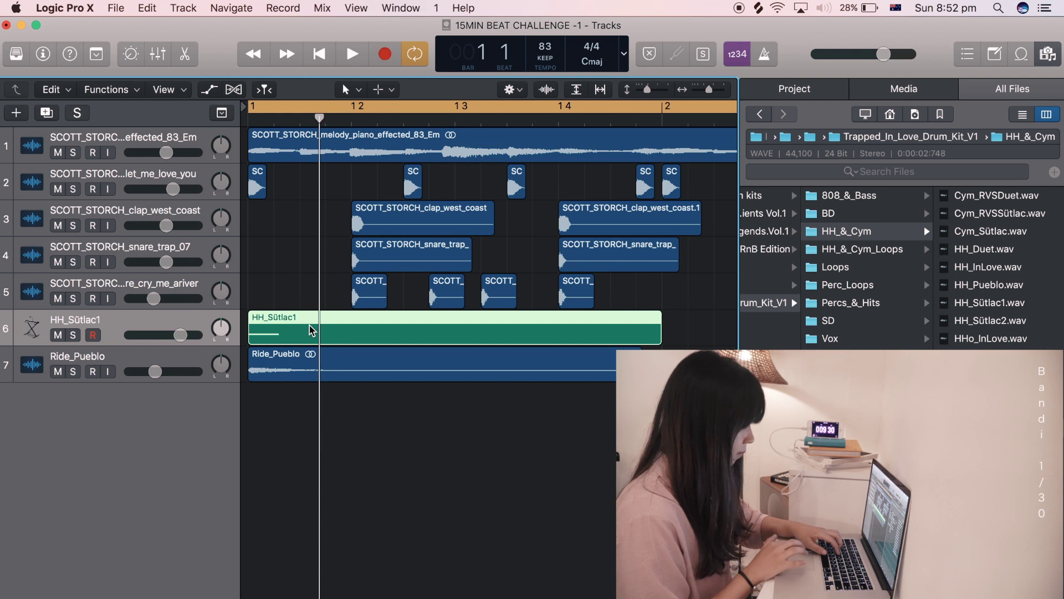
Open the HH_Sütlac1 MIDI region in an enlarged Piano Roll and brush sixteenth notes across the rest of bar 1
double_click(324, 329)
click(1040, 63)
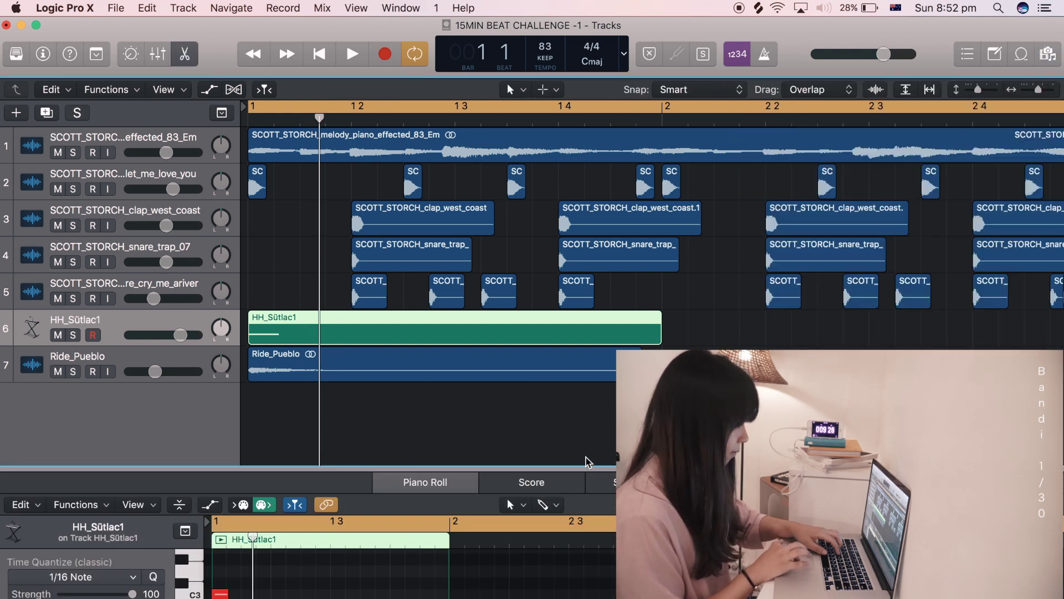
drag(387, 468, 387, 324)
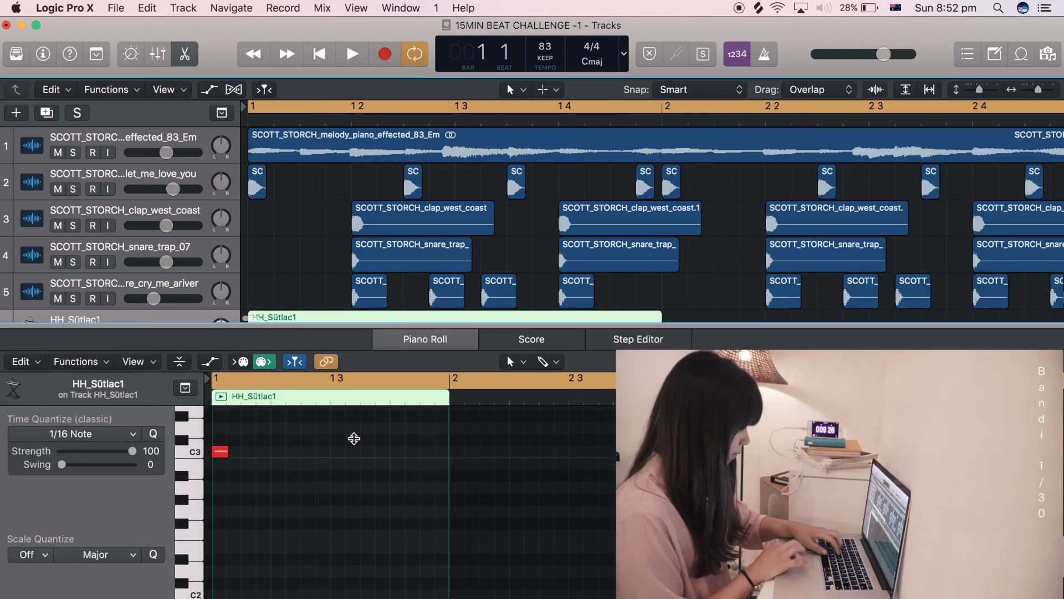
key(t)
key(b)
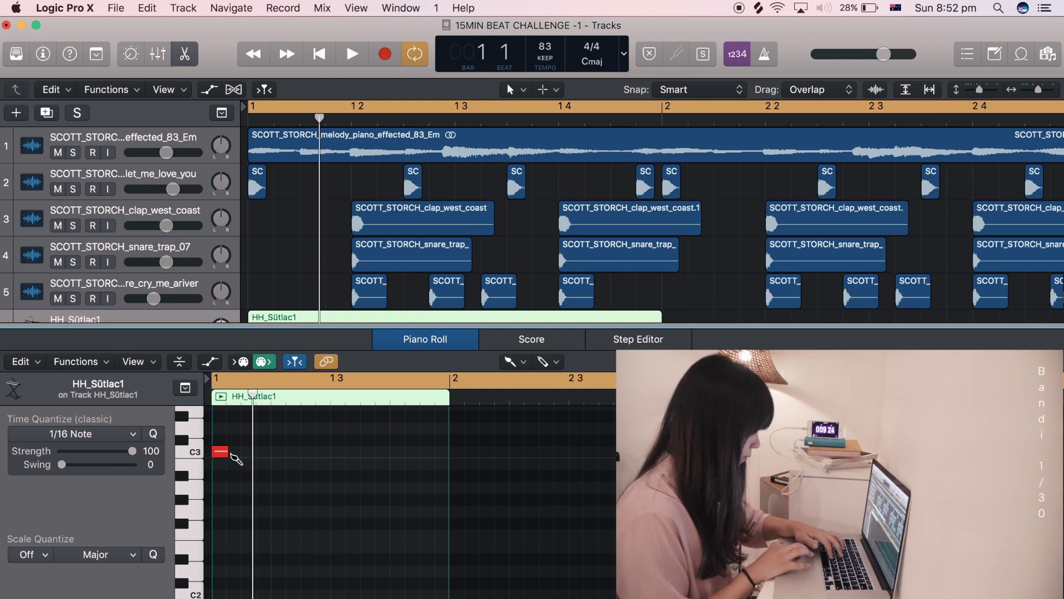
drag(224, 453, 441, 472)
Select the ten hi-hat notes painted one row too low, transpose them up a semitone to C3 and play the pattern
click(195, 468)
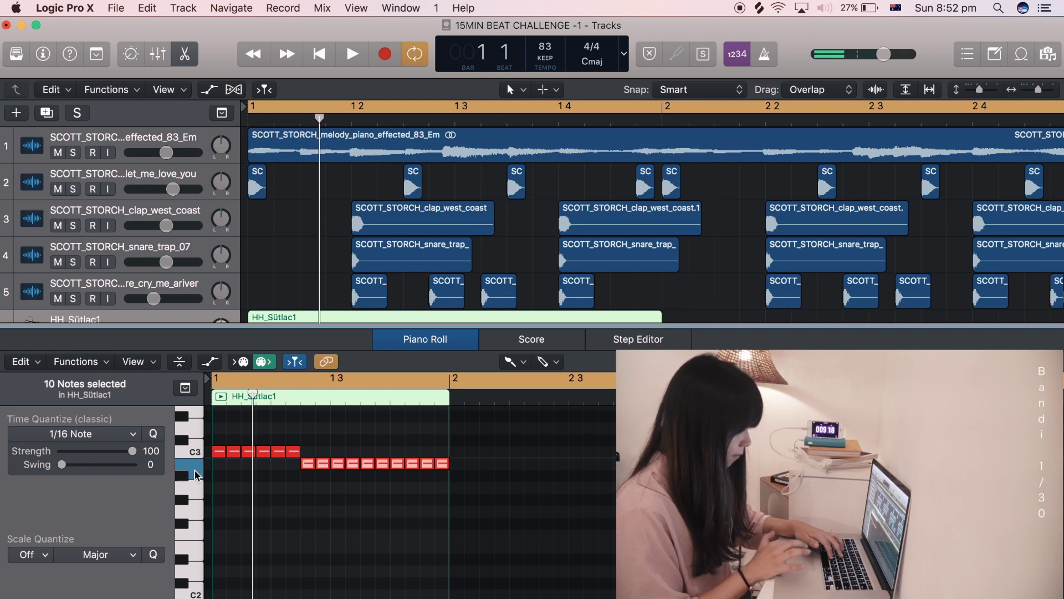
key(alt+Up)
key(space)
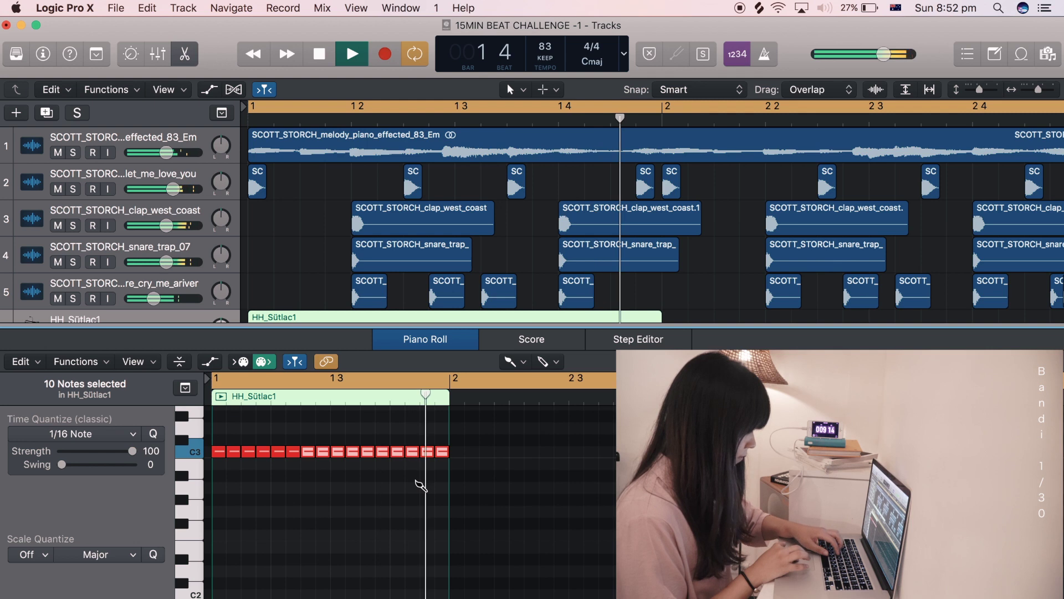
key(space)
key(t)
key(t)
click(331, 483)
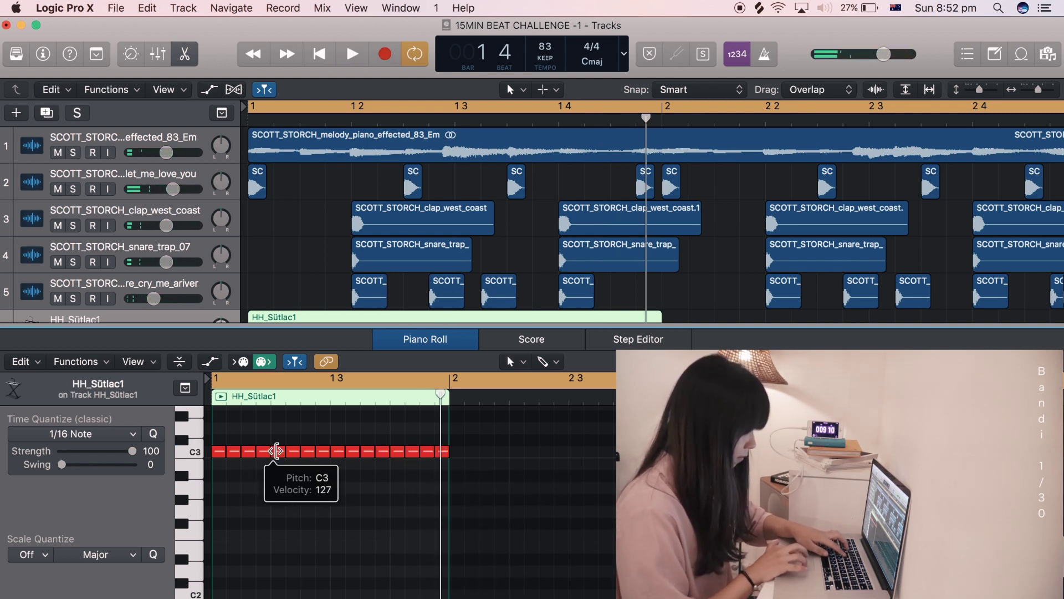
Split the last sixteenth hi-hat note of beat 2 in half with the Scissors tool and play the result
key(super+Right)
key(super+Left)
key(space)
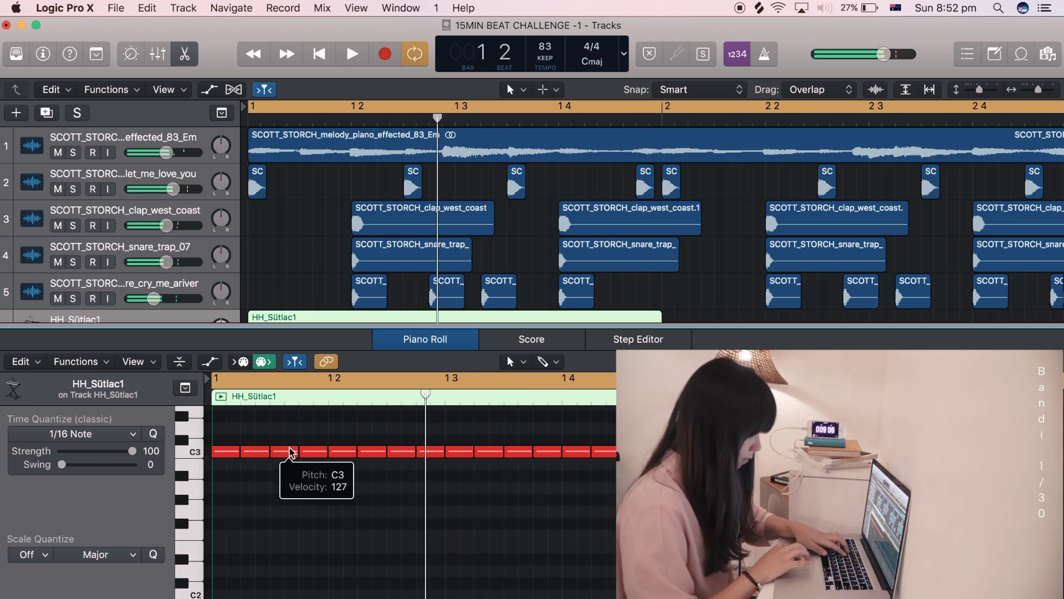
key(space)
key(t)
key(c)
click(429, 451)
key(space)
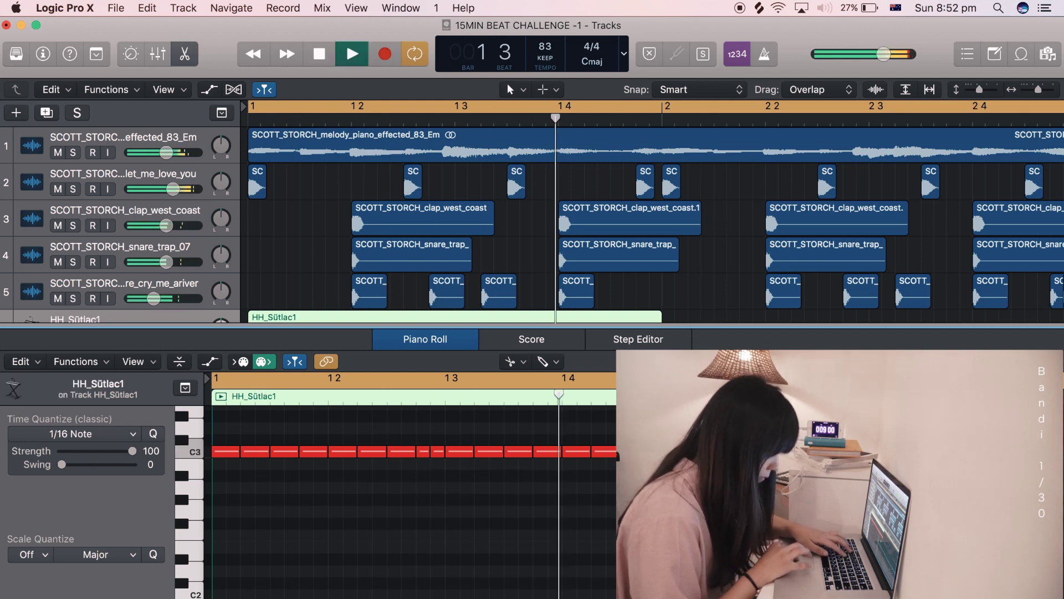
key(space)
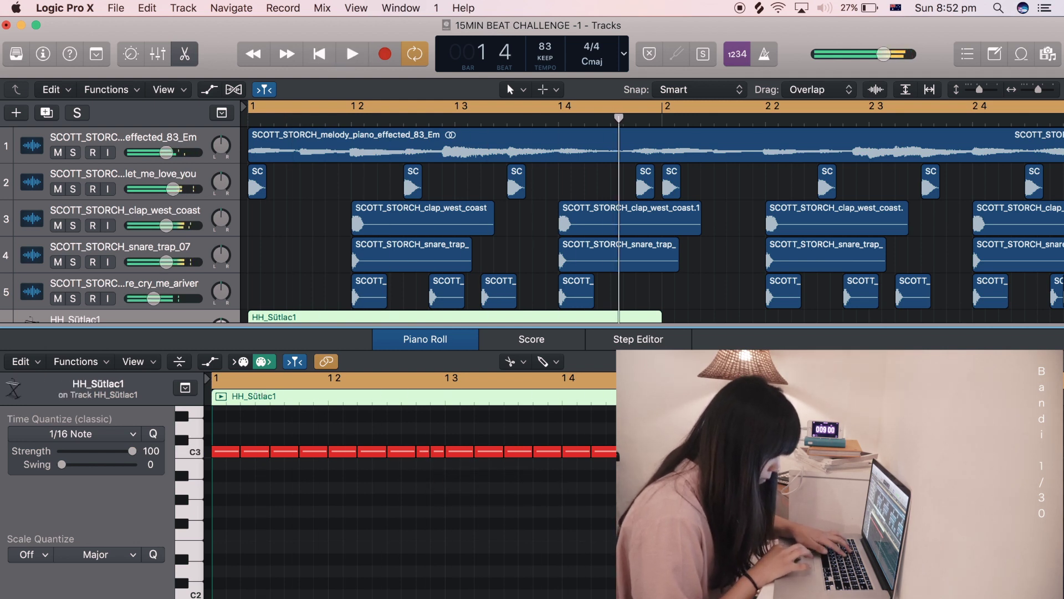
Split the first two sixteenth hi-hat notes of beat 4 in half and play the hi-hat roll
click(577, 453)
click(603, 452)
key(space)
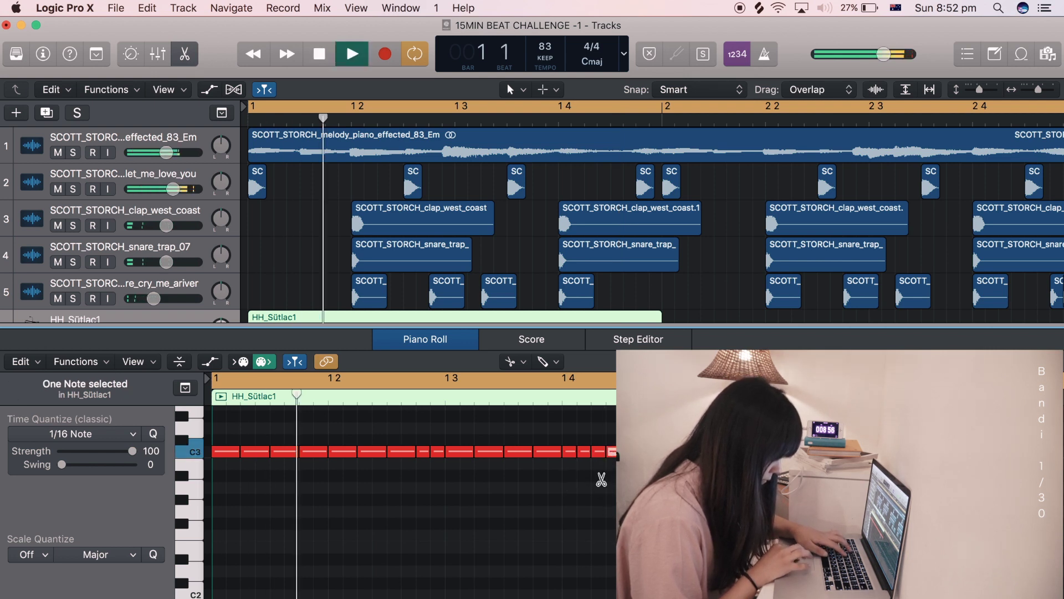
click(601, 480)
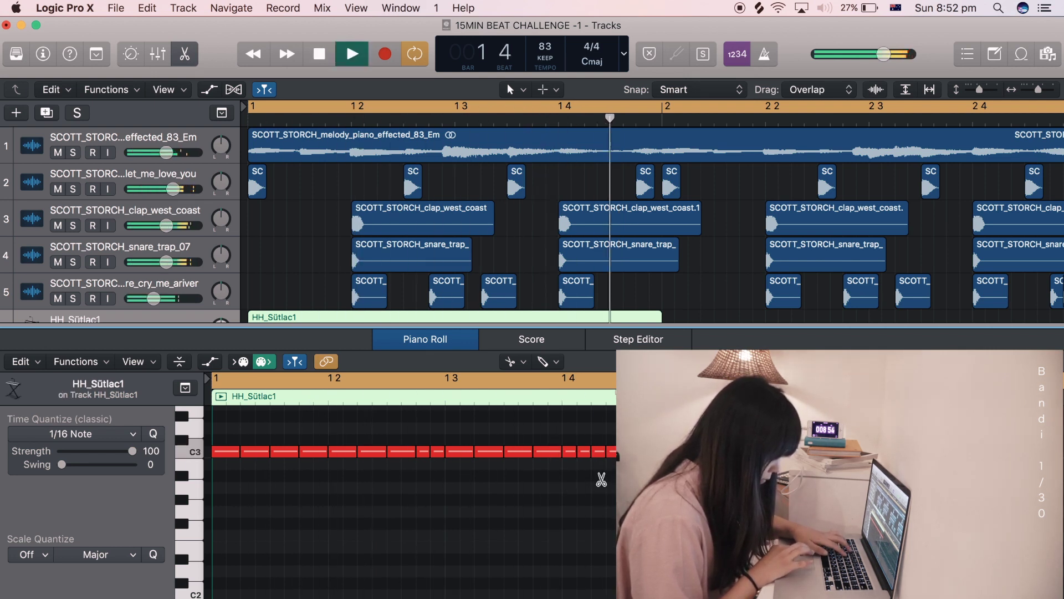
key(space)
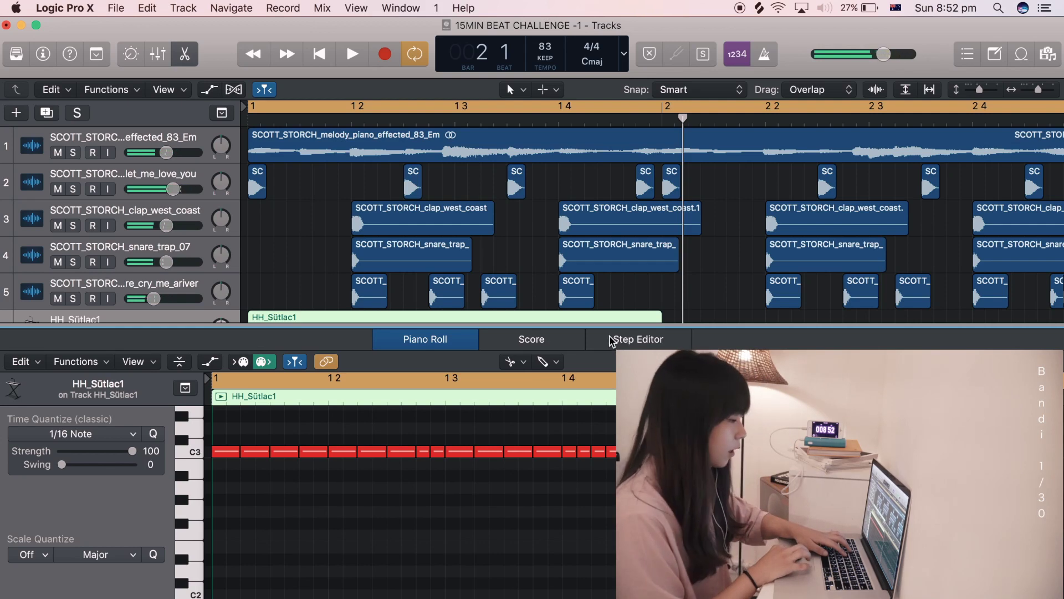
Select all C3 notes of the bar 1 HH_Sütlac1 region and open the Random Velocity MIDI Transform for them
double_click(505, 316)
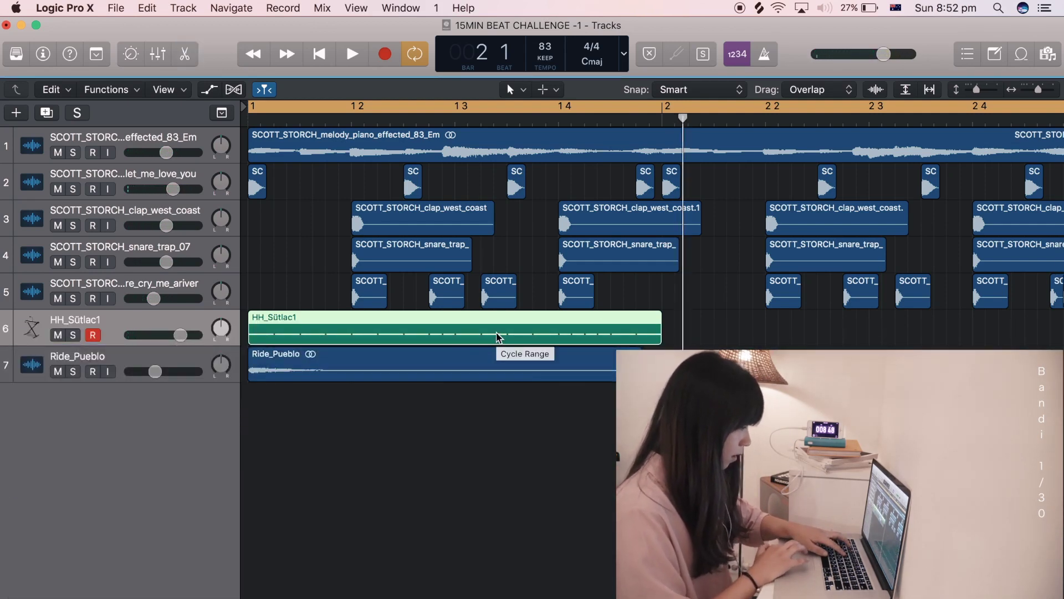
drag(498, 337, 478, 344)
double_click(477, 343)
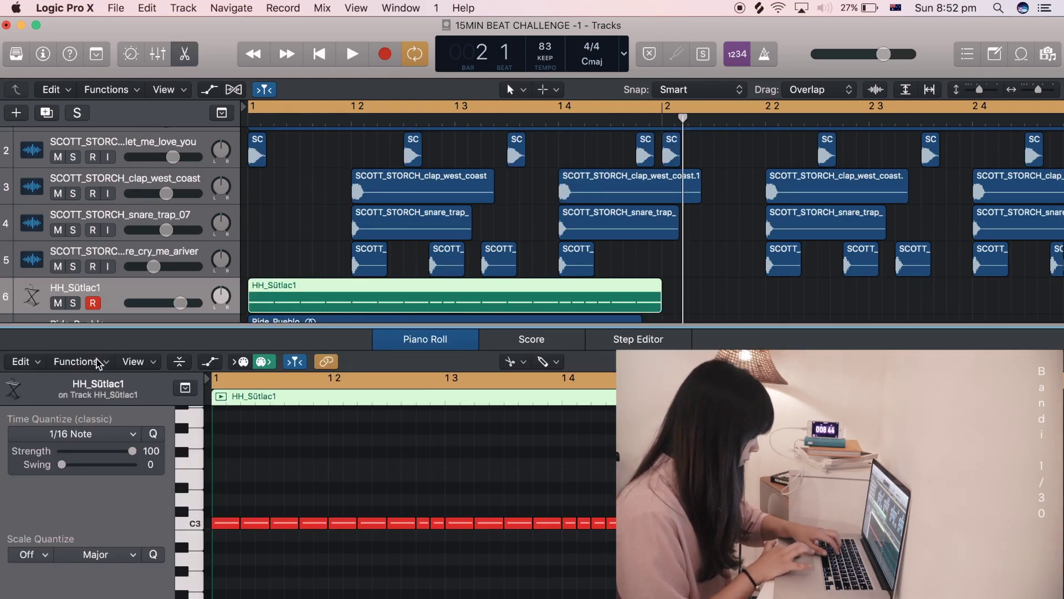
click(192, 523)
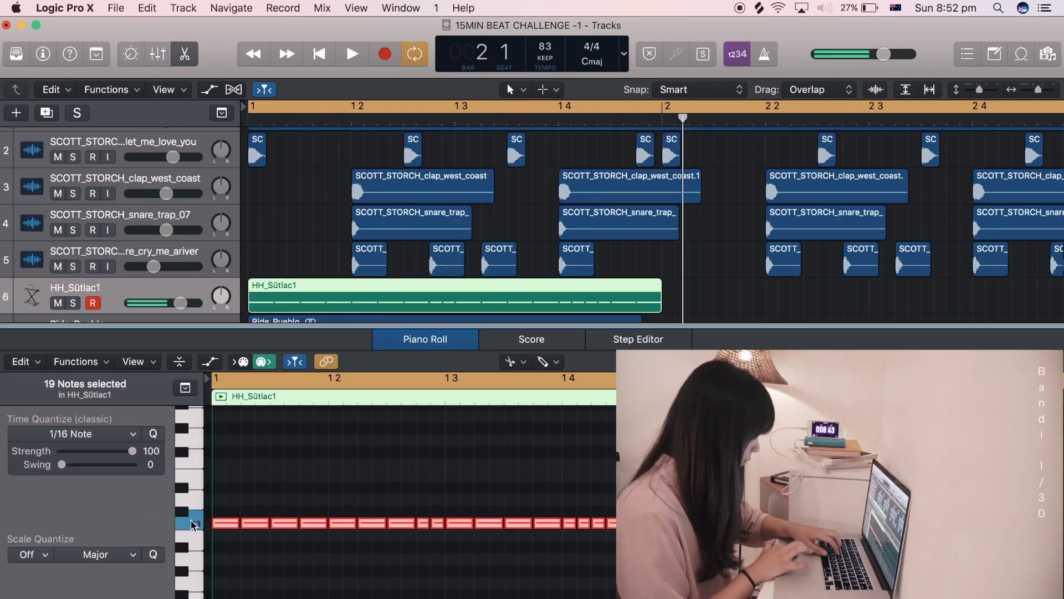
click(83, 364)
mouse_move(175, 502)
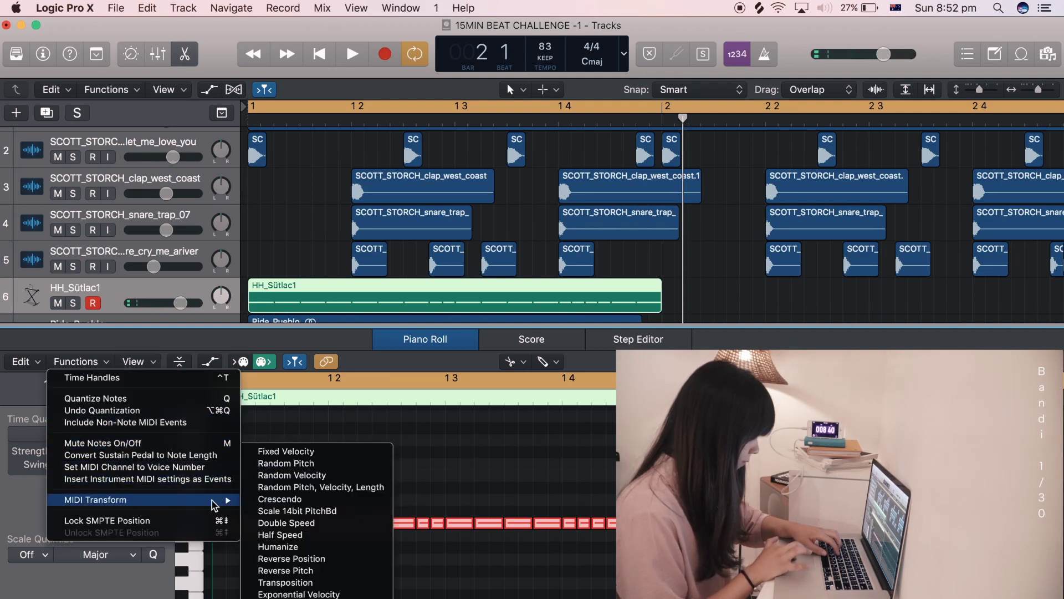
click(285, 475)
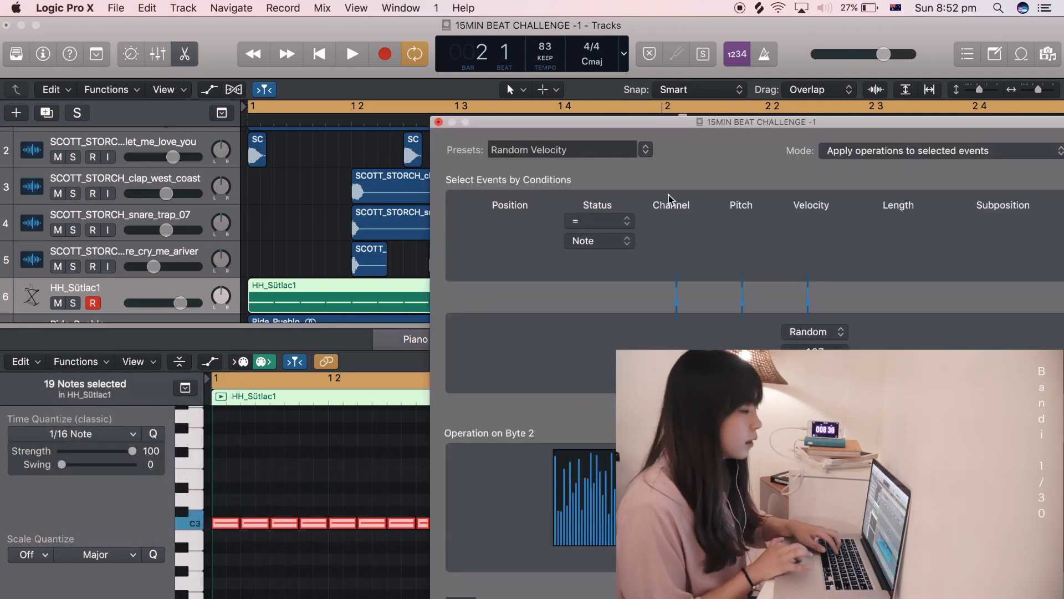
Set the first value of the Random velocity operation to 100 while the loop plays
drag(808, 125, 582, 29)
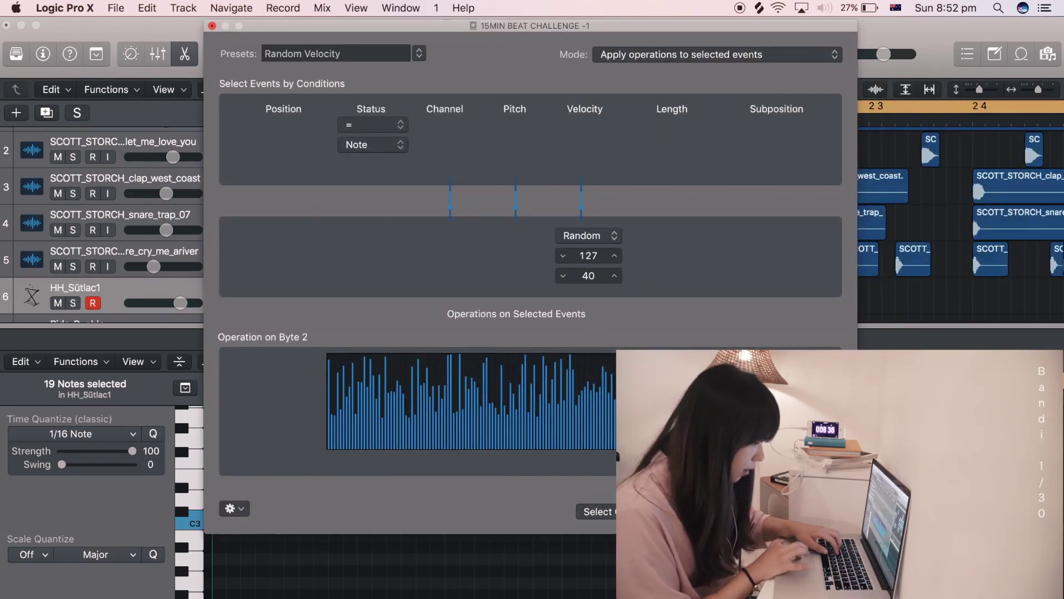
key(space)
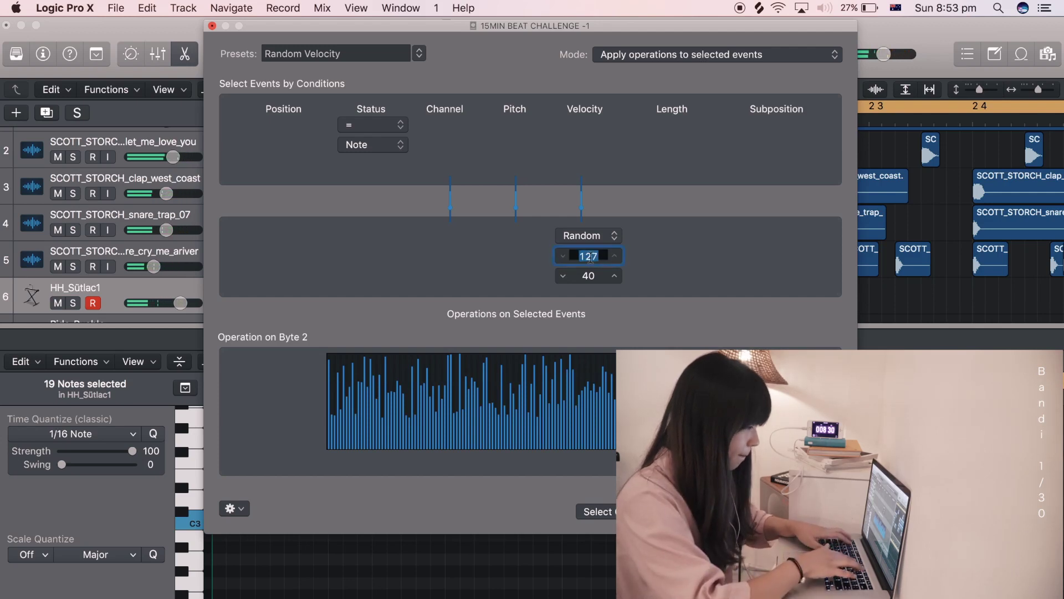
text(0)
key(Return)
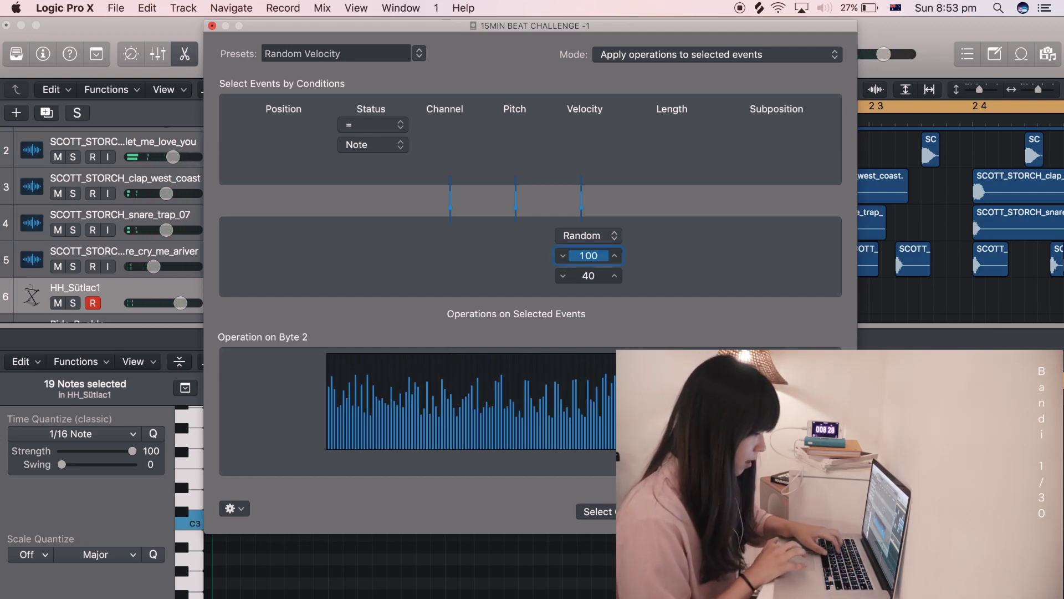
Apply the random velocities to the selected hi-hat notes, play the pattern and close the transform window
drag(451, 26, 702, 133)
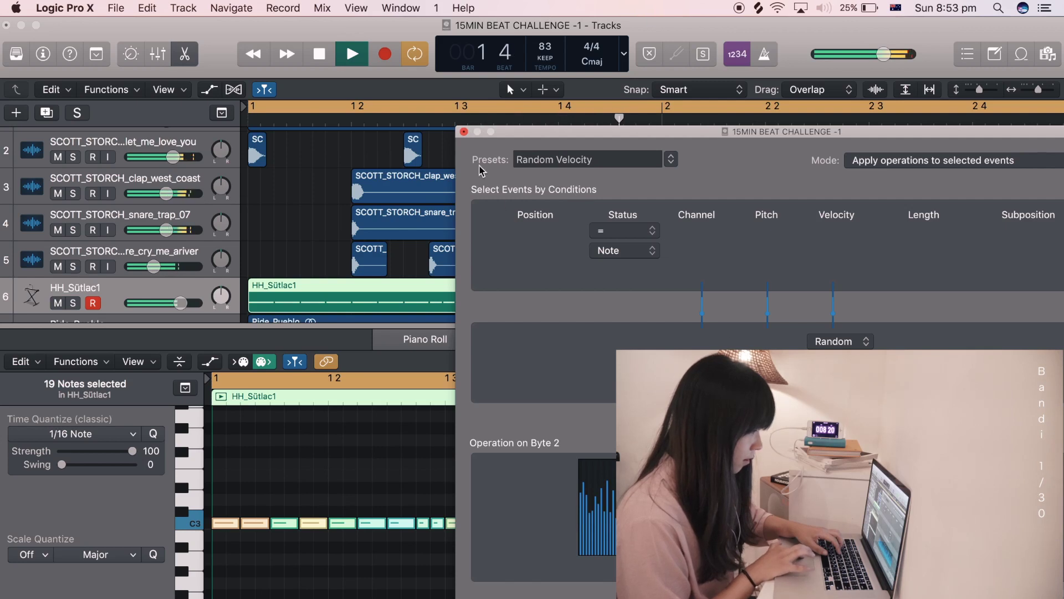
key(space)
key(space)
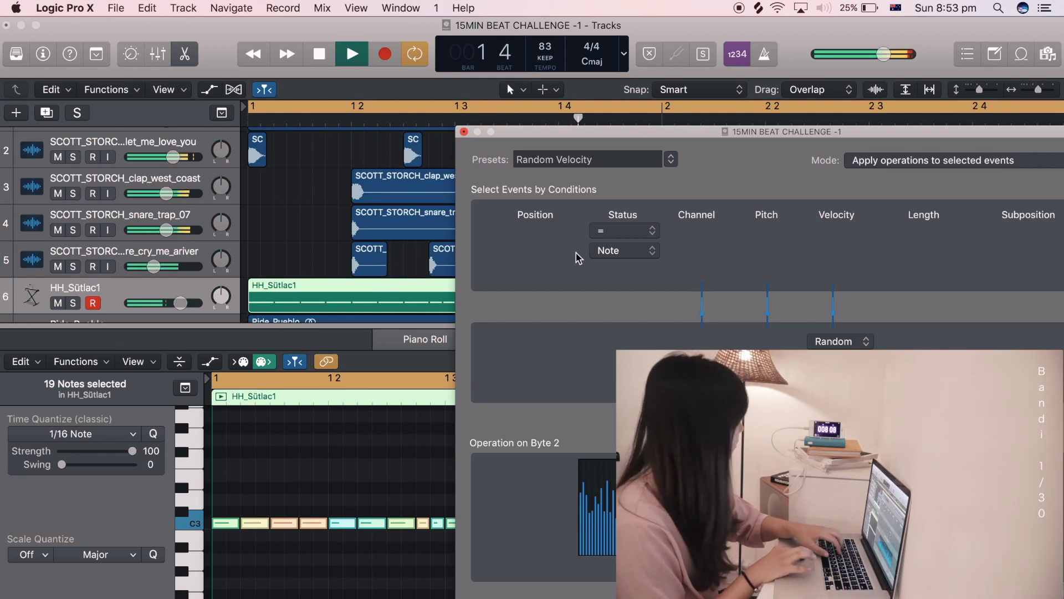
key(space)
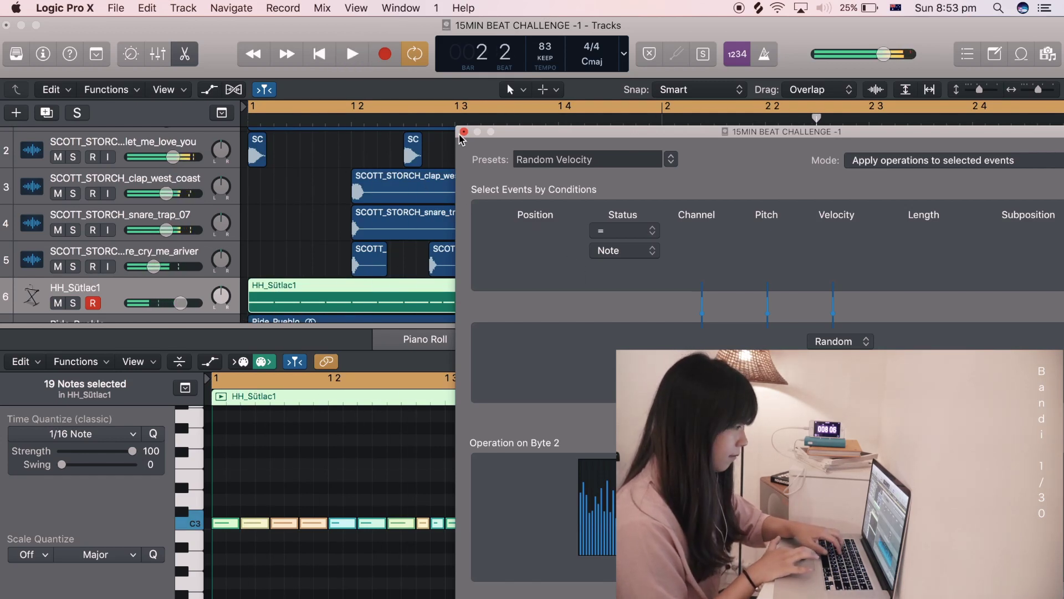
click(462, 132)
Adjust the velocities of the beat 1 hi-hat notes individually with the Velocity tool, lowering the fourth note, and play the result
click(357, 474)
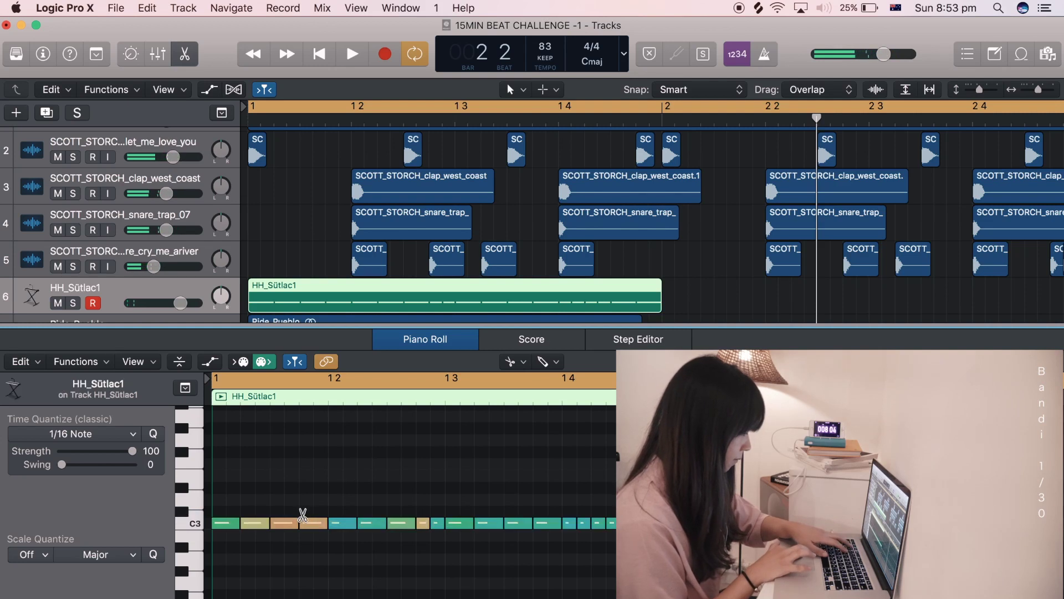
drag(233, 522, 261, 561)
click(261, 525)
click(280, 563)
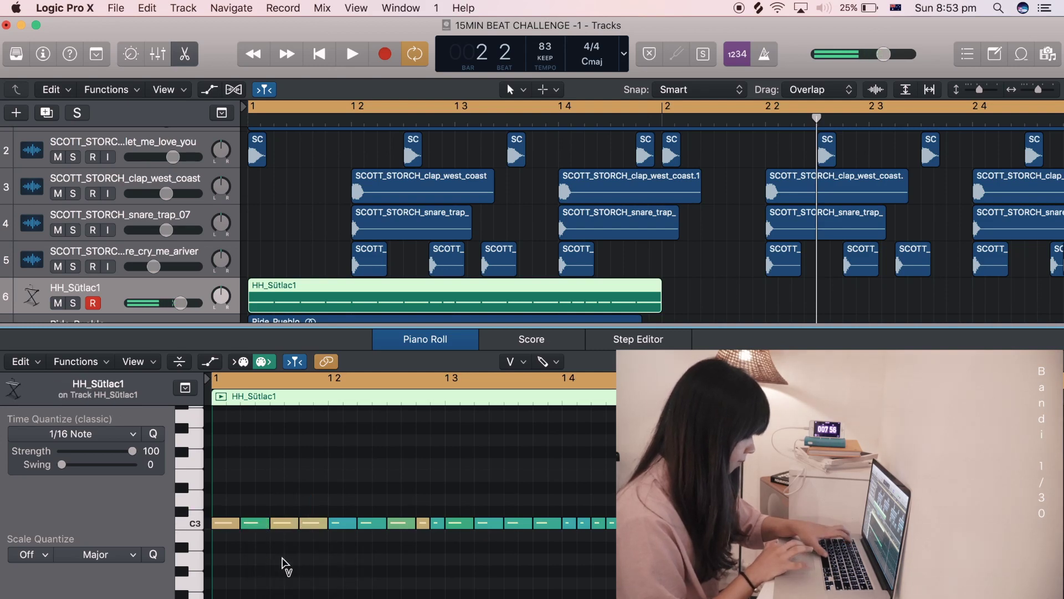
key(space)
drag(322, 526, 324, 551)
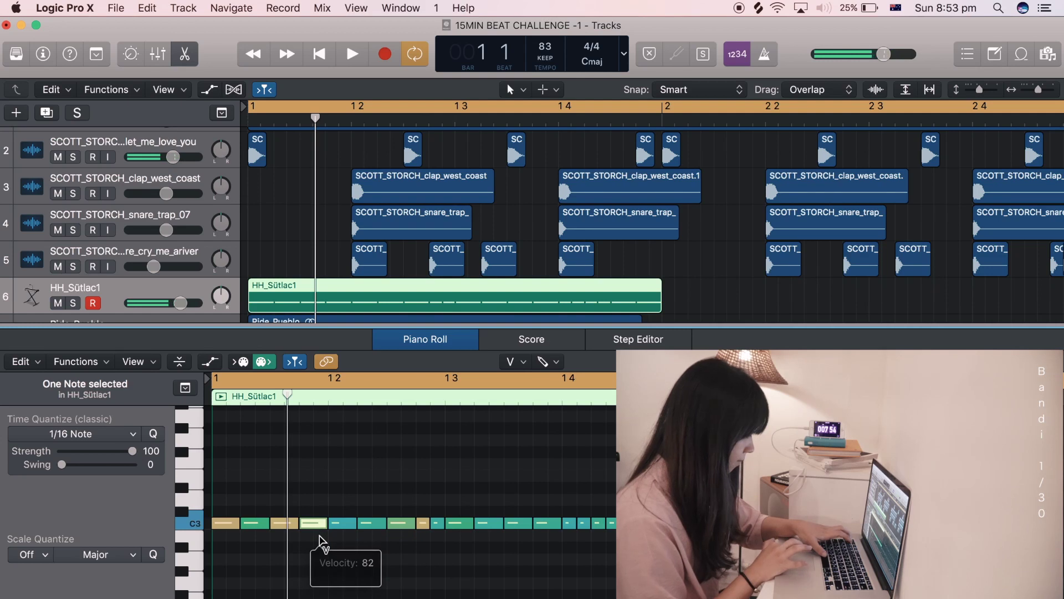
key(space)
key(space)
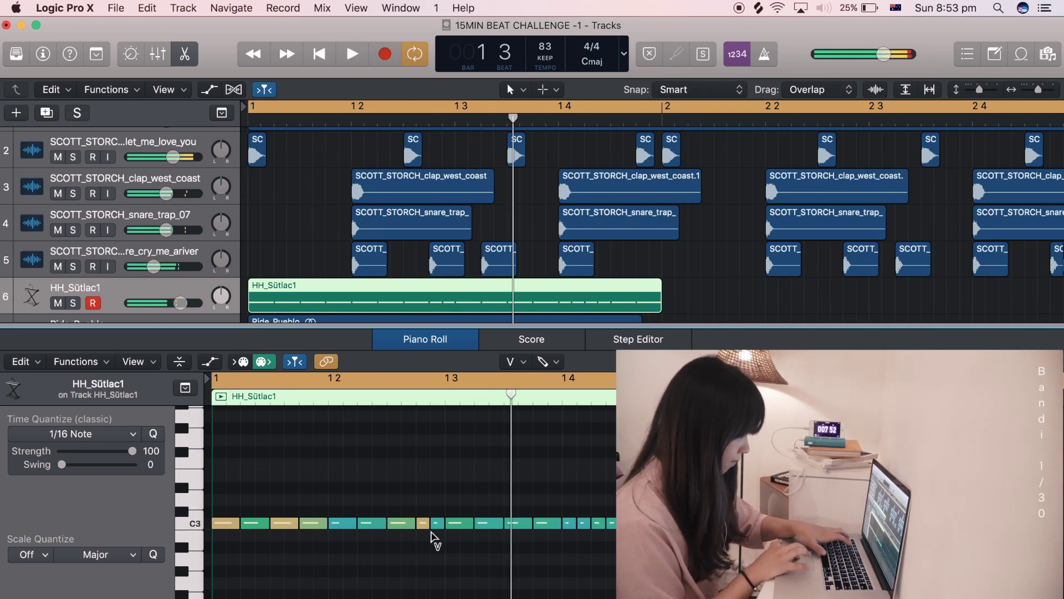
Even out the velocities of the two split hi-hat notes at the end of beat 2 and play the pattern
drag(424, 525, 434, 493)
click(471, 495)
key(space)
click(464, 570)
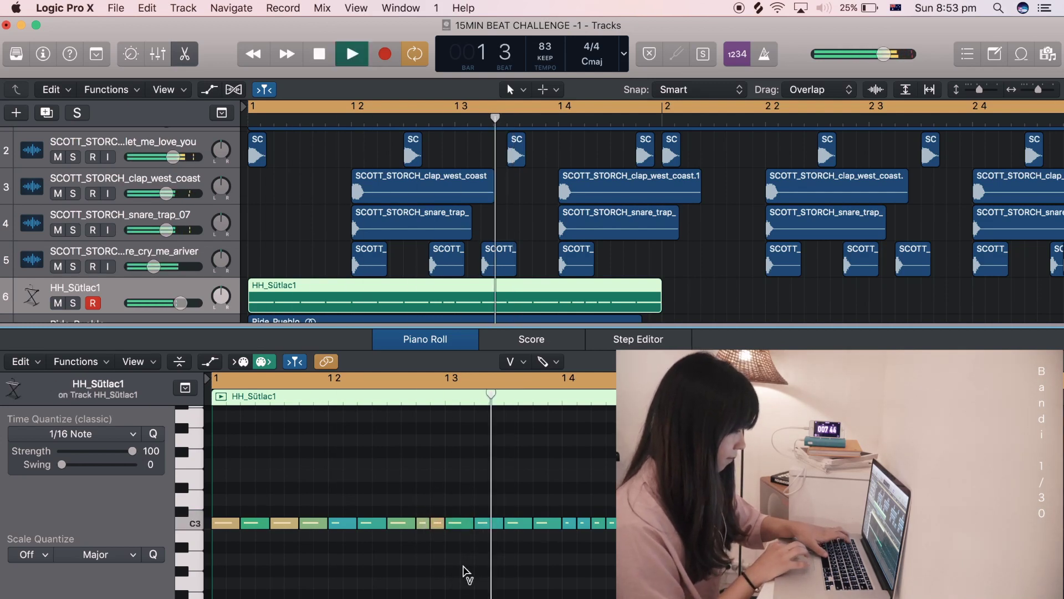
key(space)
Raise the velocities of the first and third hi-hat notes of beat 3 and play the pattern
drag(461, 522, 465, 473)
key(space)
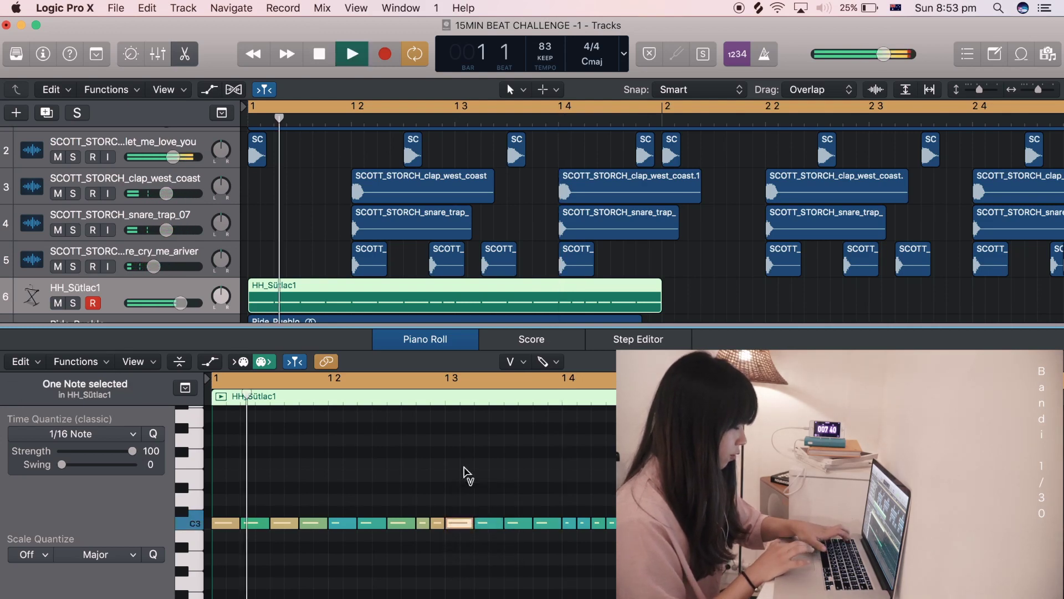
click(529, 505)
key(space)
drag(517, 526, 551, 499)
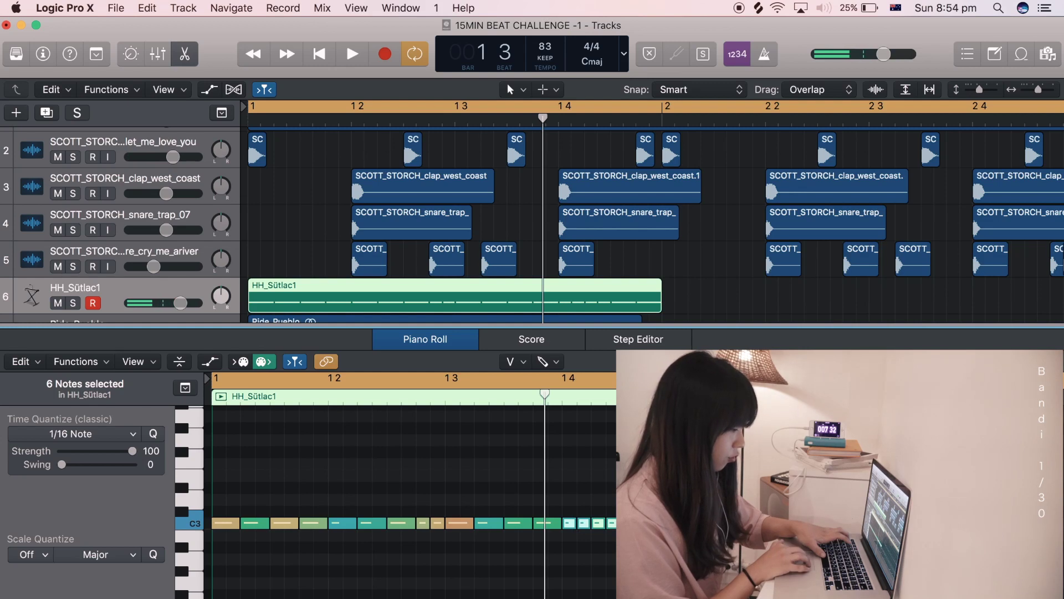
key(space)
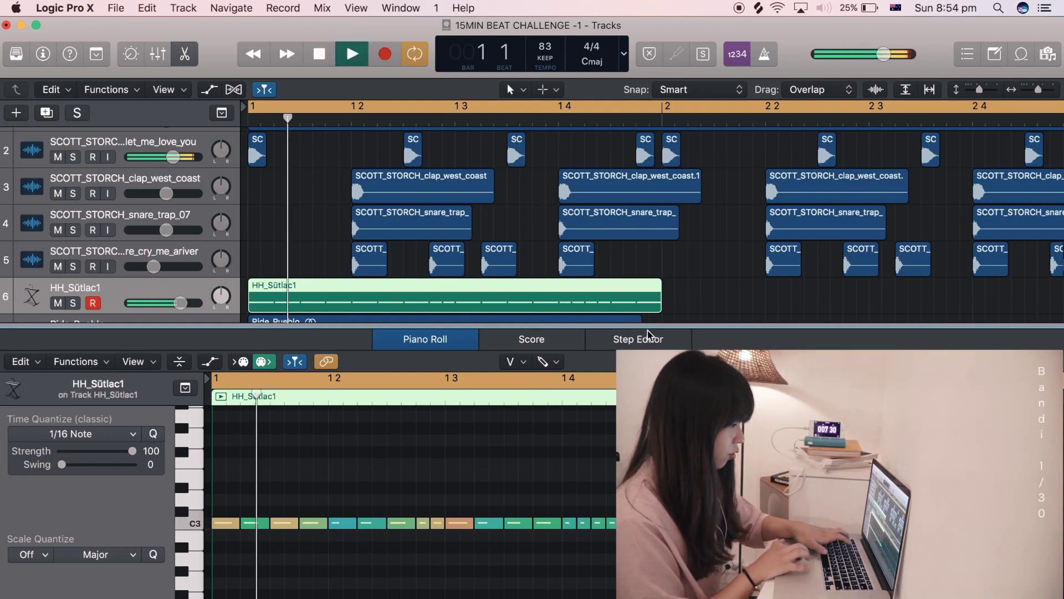
Copy the HH_Sütlac1 region from bar 1 to bar 2 and set the cycle range to bar 2
drag(624, 302, 1009, 247)
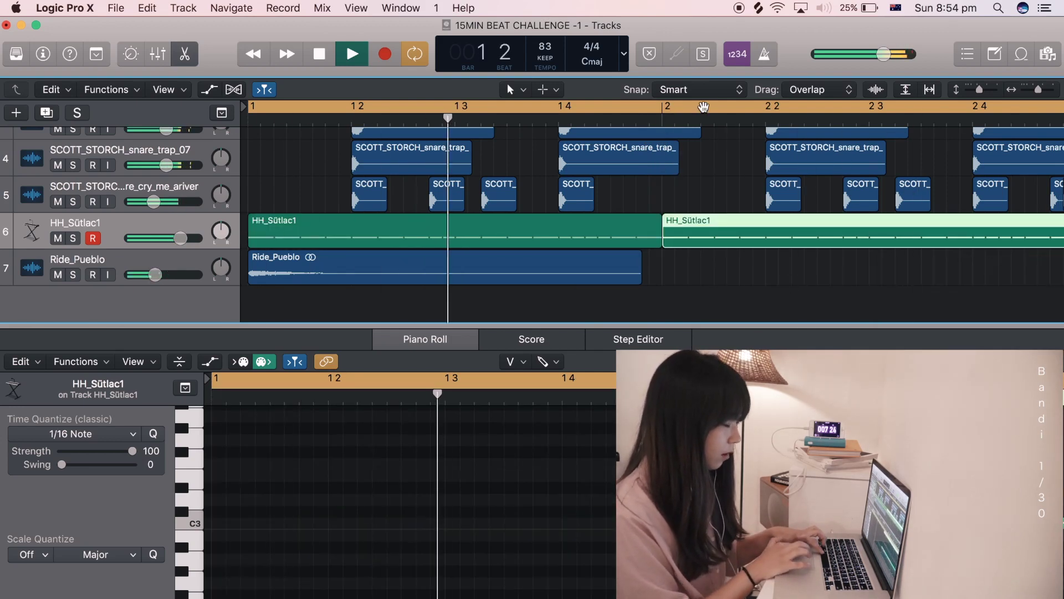
key(c)
scroll(458, 108, down, 5)
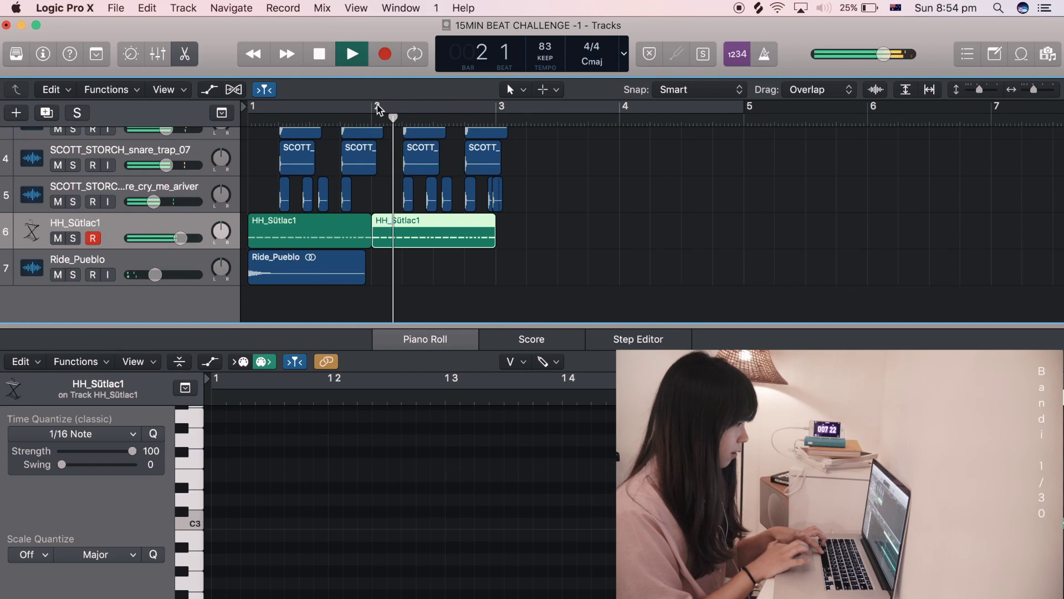
click(423, 108)
drag(372, 108, 497, 109)
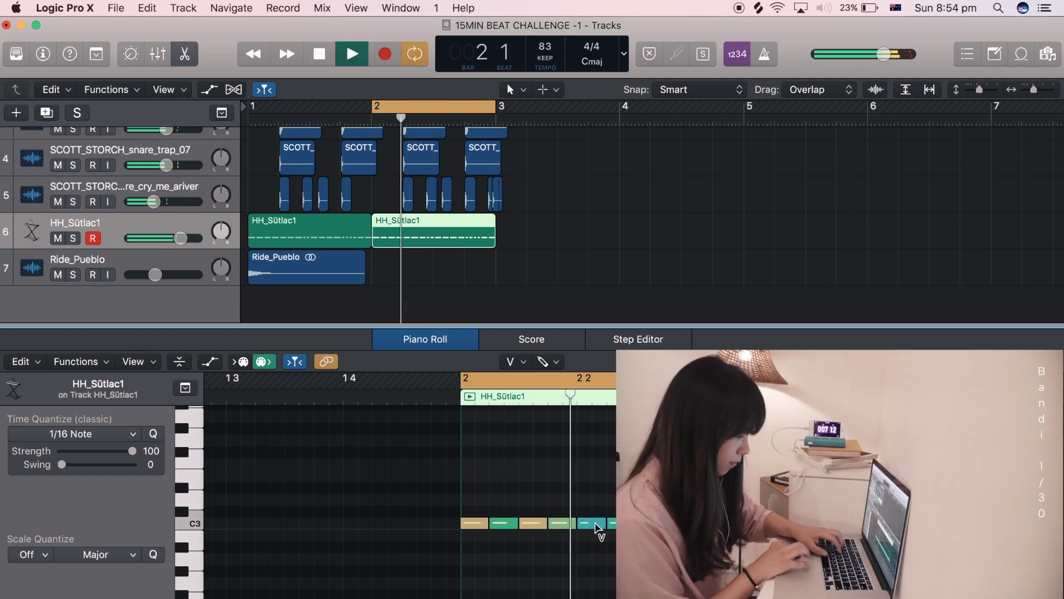
Split the first hi-hat note of beat 2 in bar 2 in half with the Scissors tool and play the result
key(space)
key(t)
key(i)
click(595, 524)
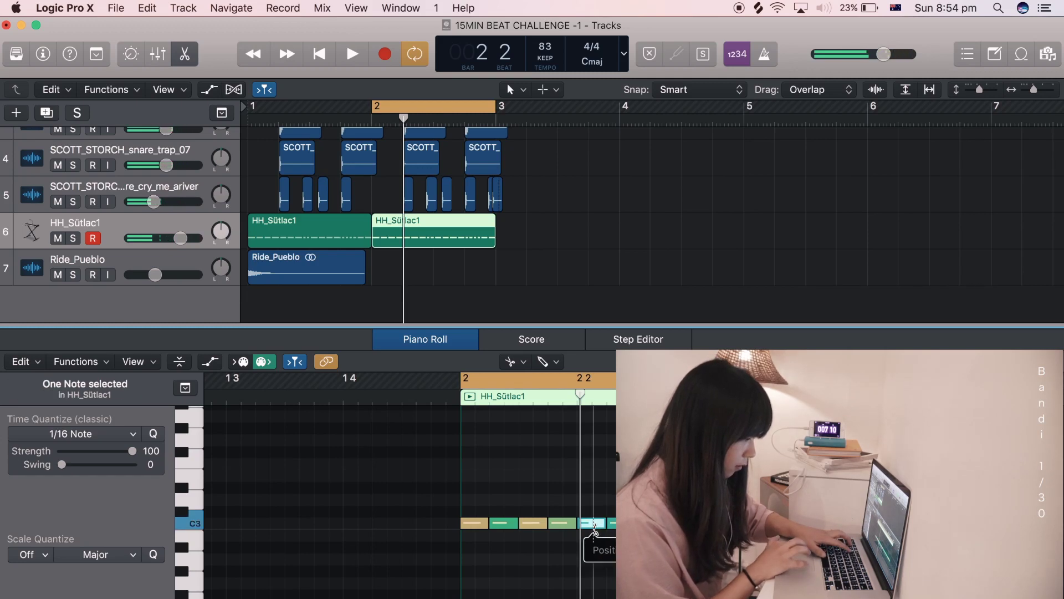
key(space)
key(space)
key(space)
key(space)
key(t)
key(t)
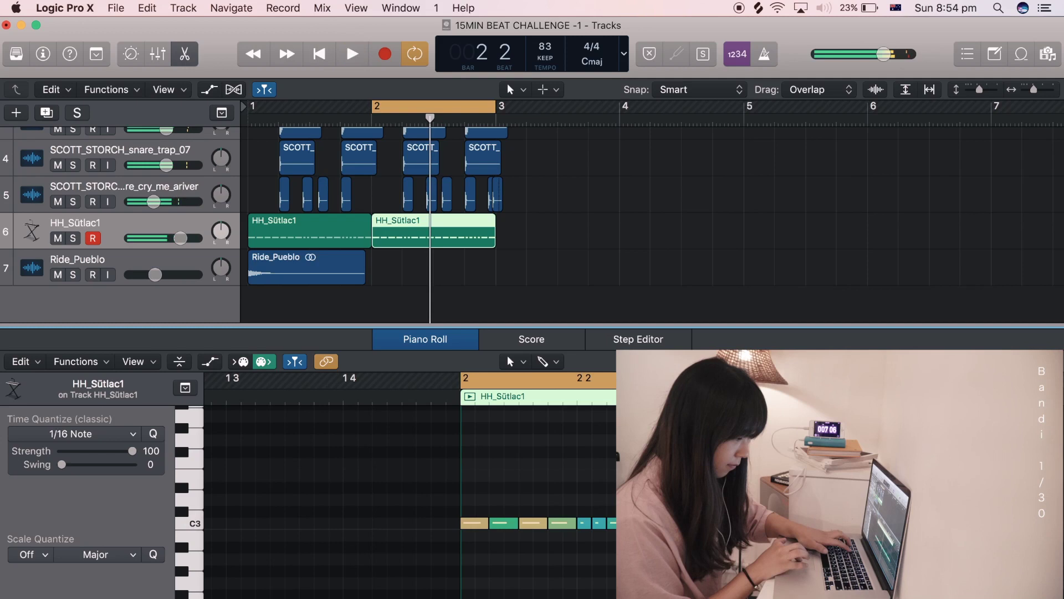
Raise the velocity of the second half of the split hi-hat note in bar 2 and play the bar
key(Right)
key(space)
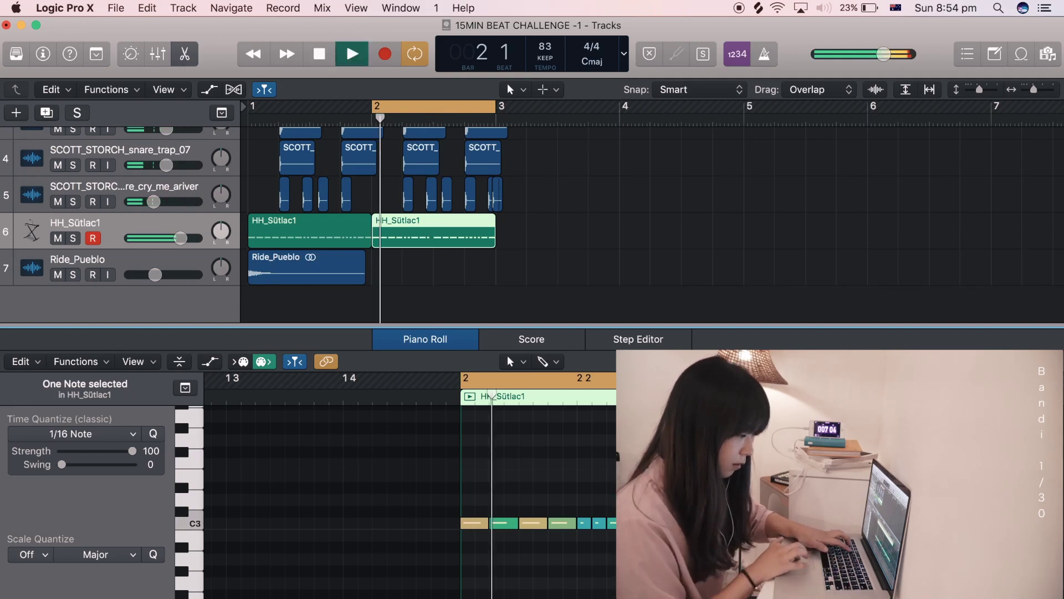
key(space)
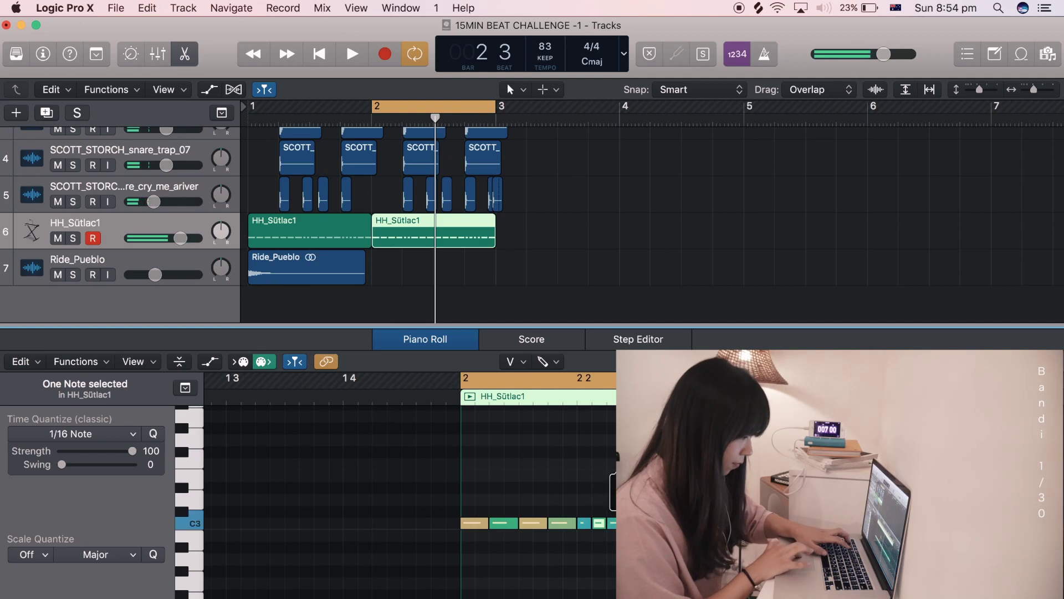
key(super+a)
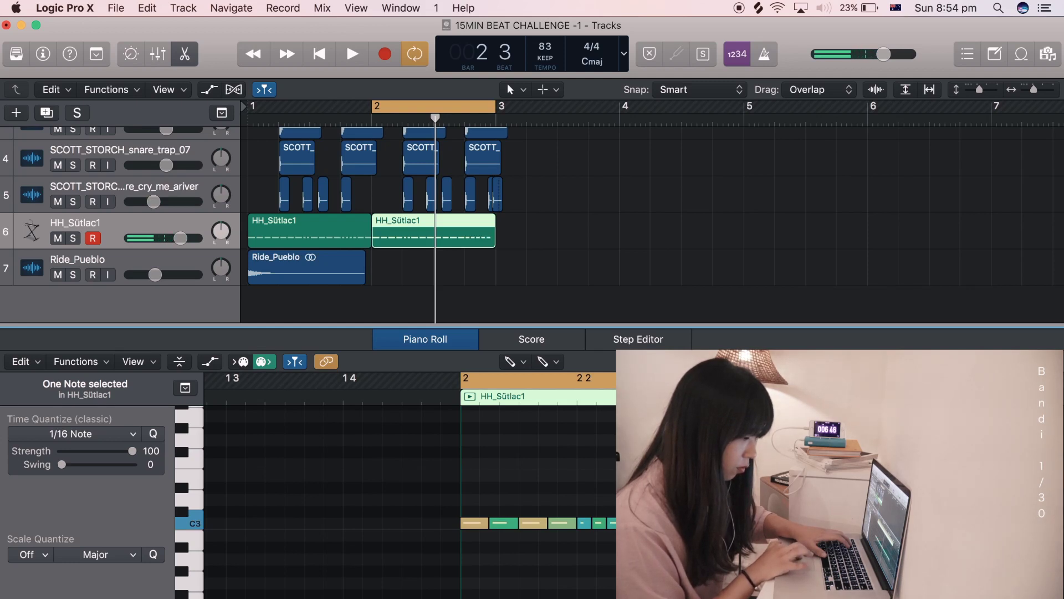
key(space)
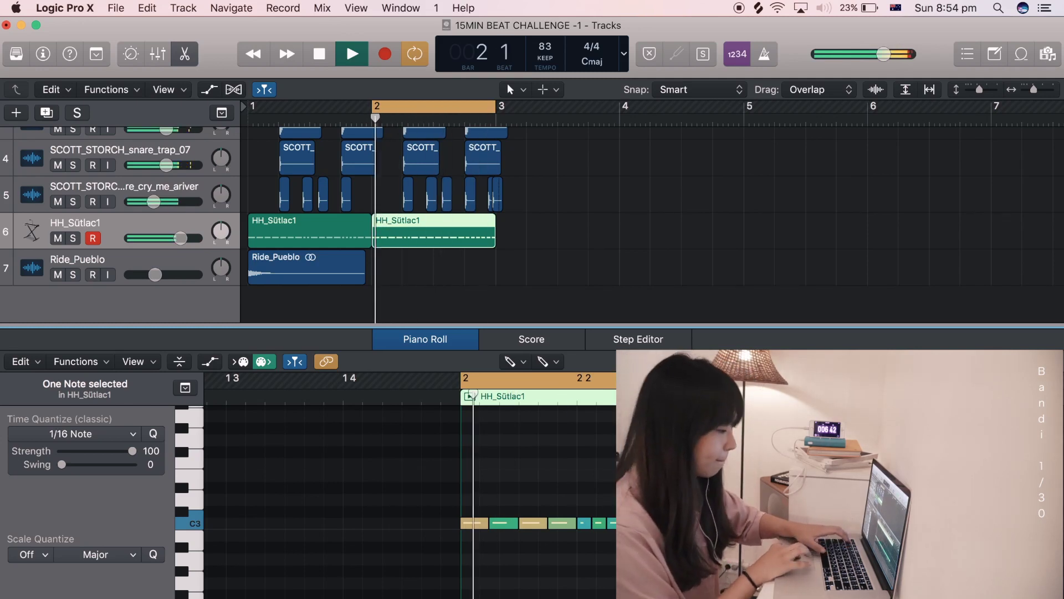
key(space)
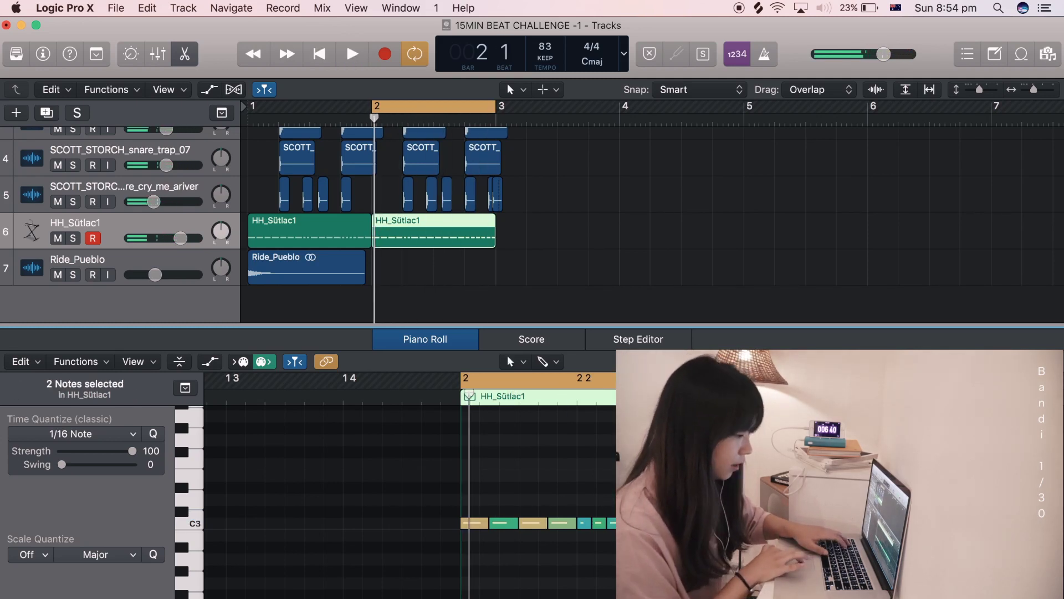
Use the Random Velocity MIDI Transform on the six selected hi-hat notes in bar 2 and close its window
click(87, 362)
mouse_move(133, 500)
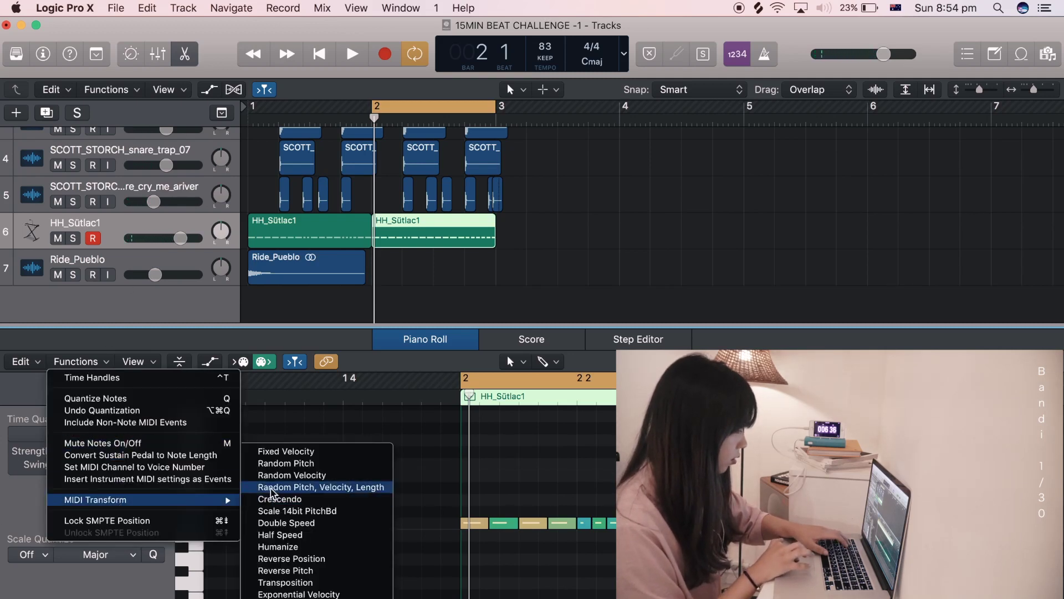
click(271, 475)
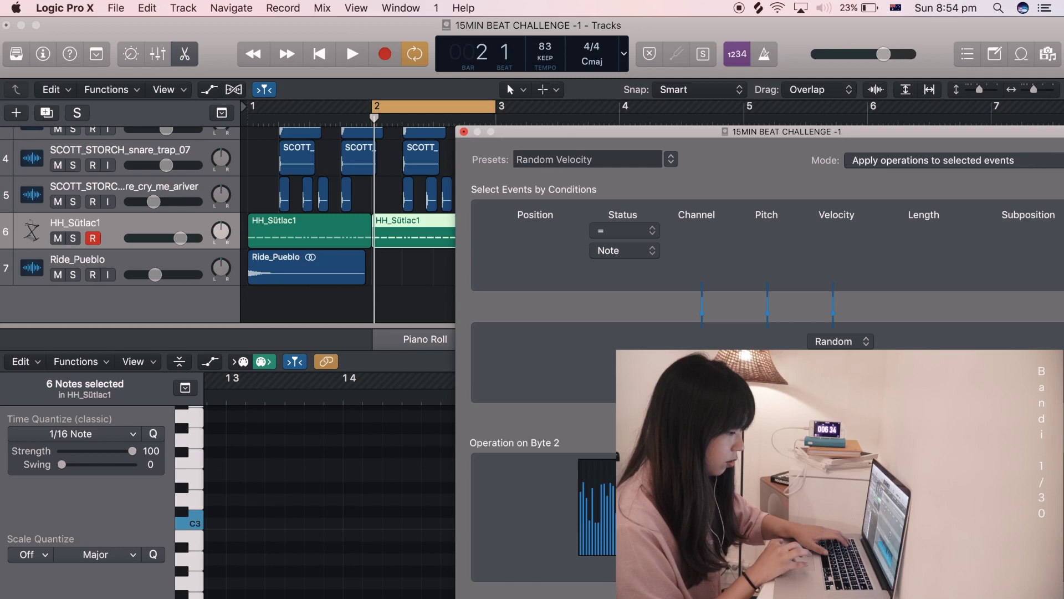
click(464, 131)
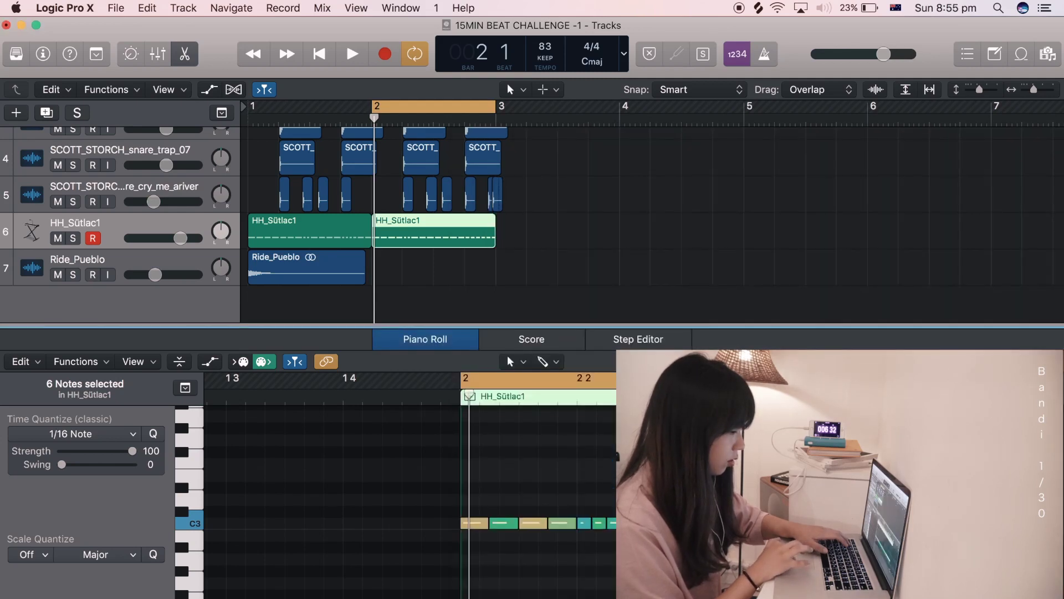
Play bar 2 to check the hi-hat velocities with the notes deselected, and close the Piano Roll
key(space)
key(super+shift+a)
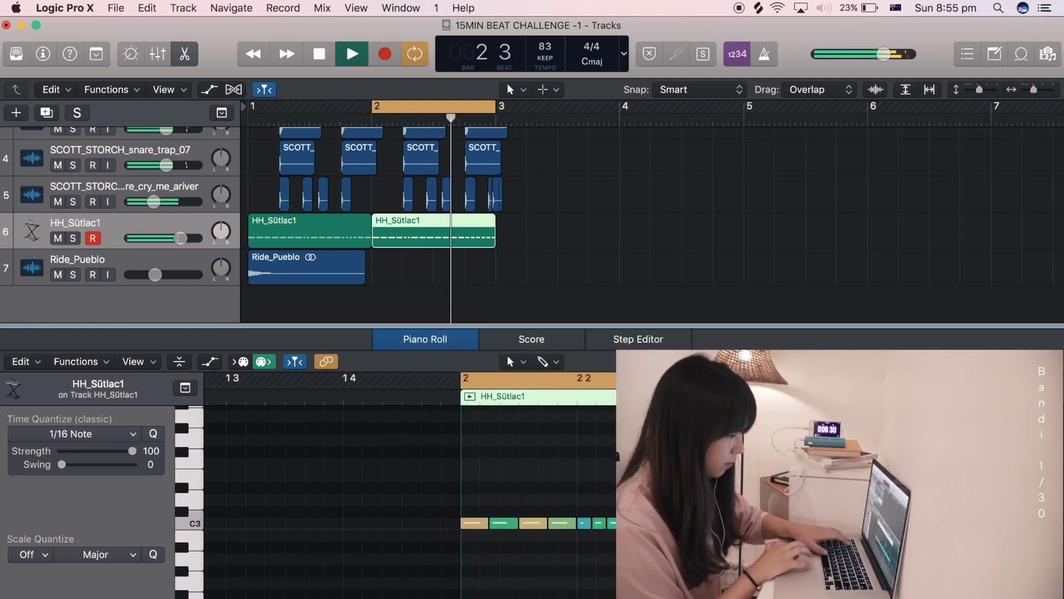
key(space)
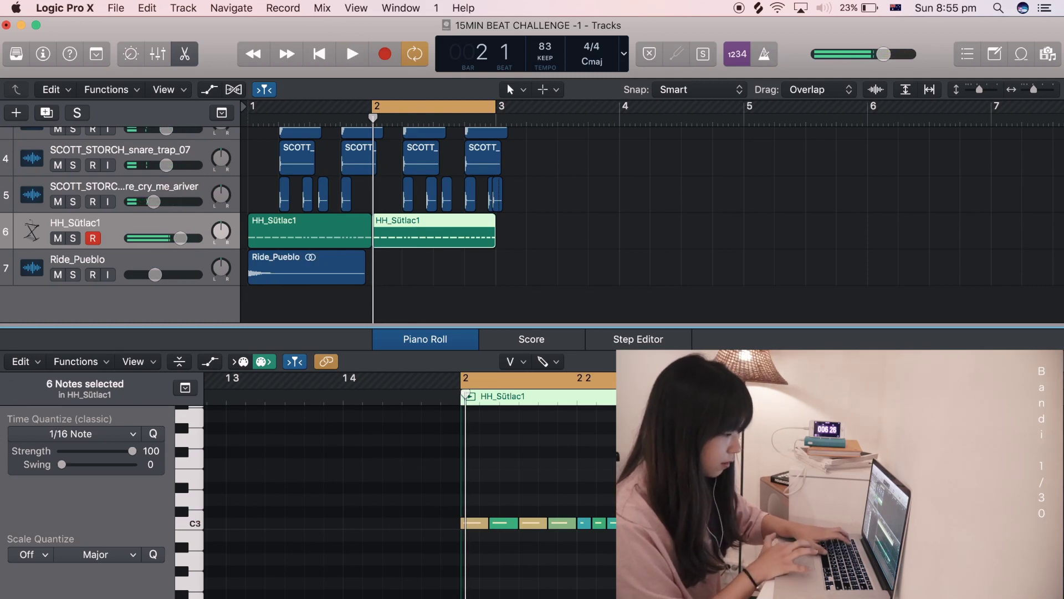
key(space)
key(Right)
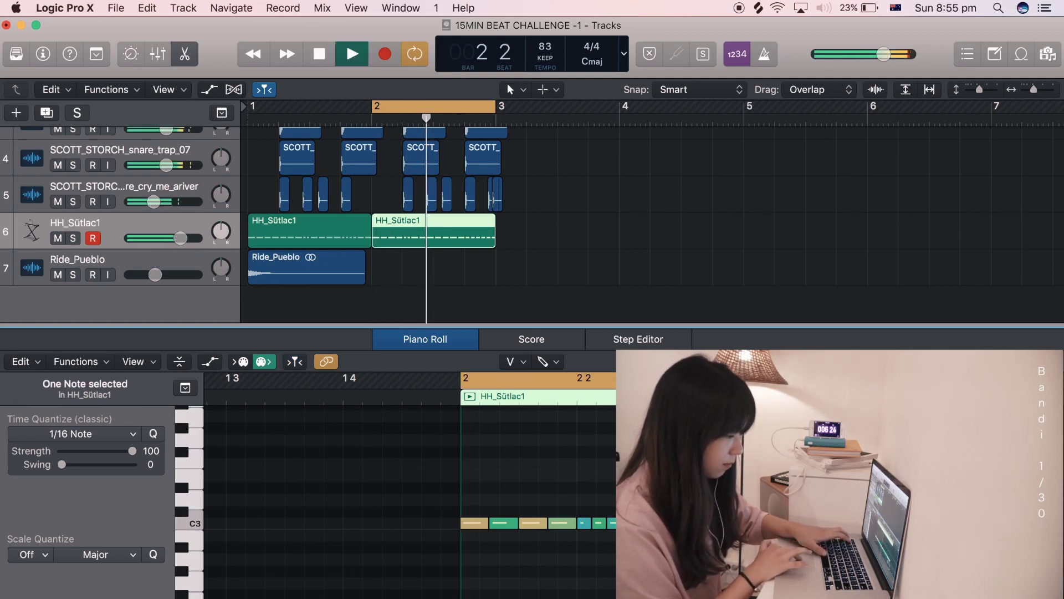
key(super+shift+a)
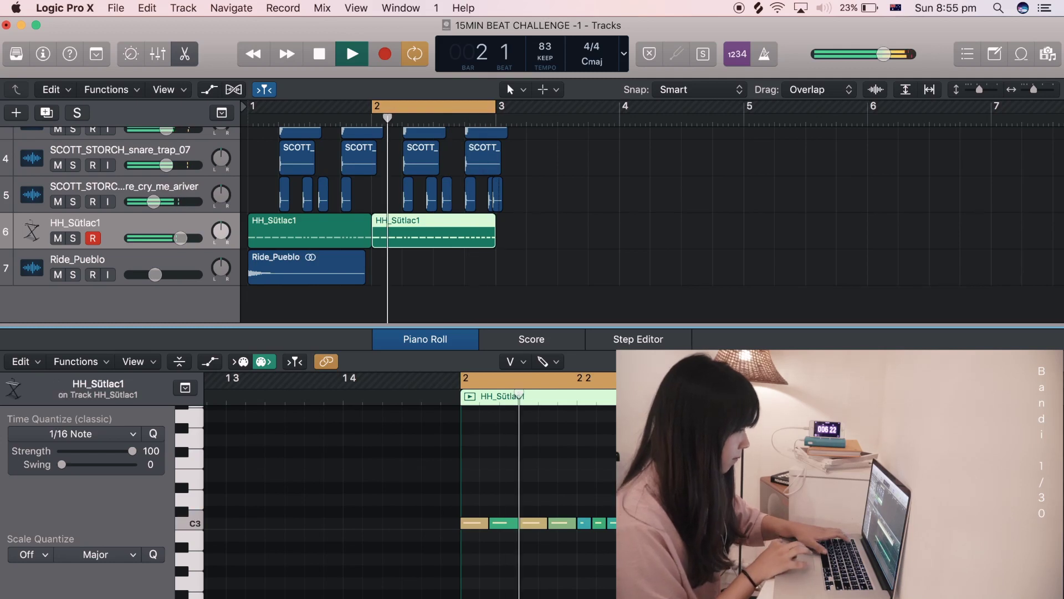
key(space)
key(e)
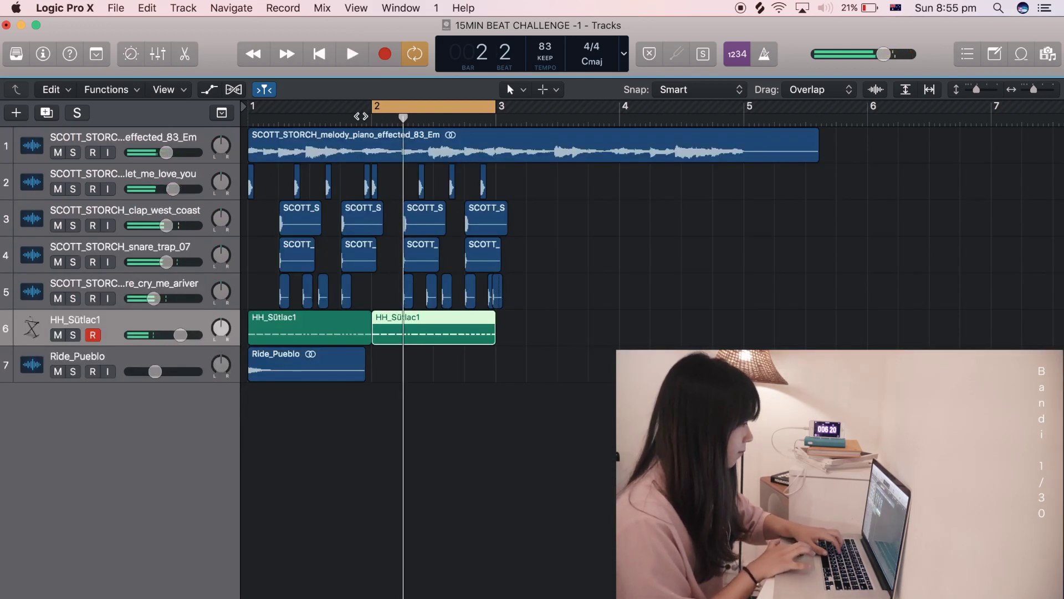
Extend the cycle range over bars 1 and 2 and, during playback, pan Ride_Pueblo to +16 and HH_Sütlac1 to -16
drag(256, 109, 511, 351)
key(space)
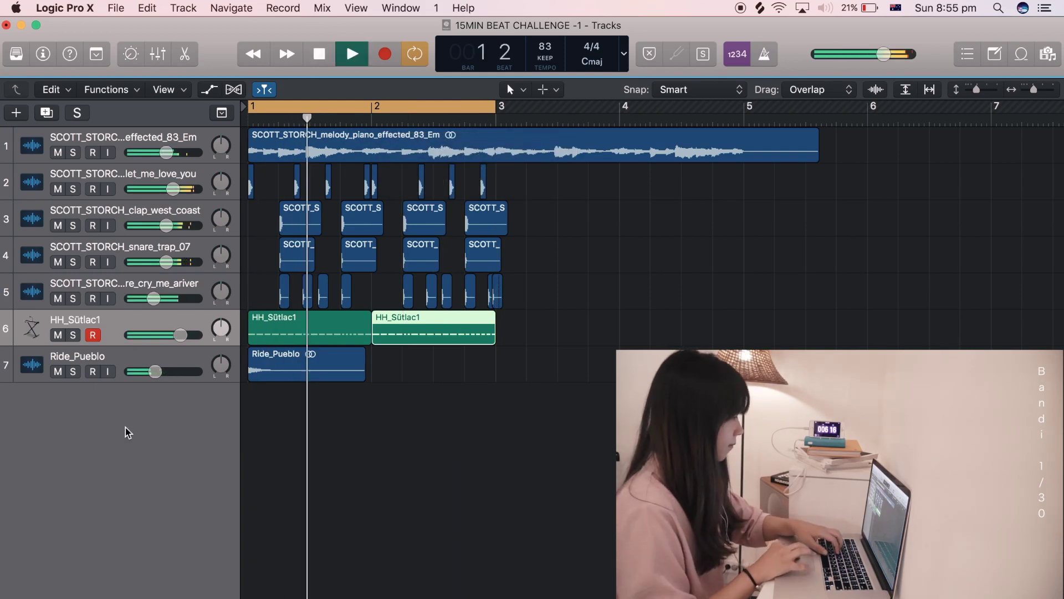
drag(221, 364, 221, 343)
key(space)
key(space)
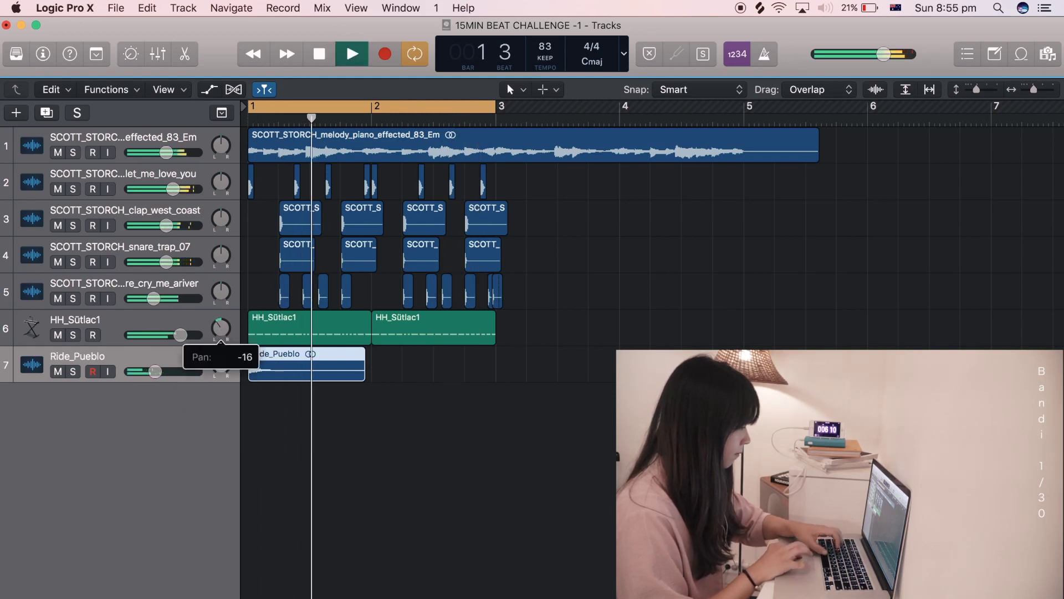
key(space)
Show the inspector and change the pan mode of the Ride_Pueblo and HH_Sütlac1 tracks to Stereo Pan
key(i)
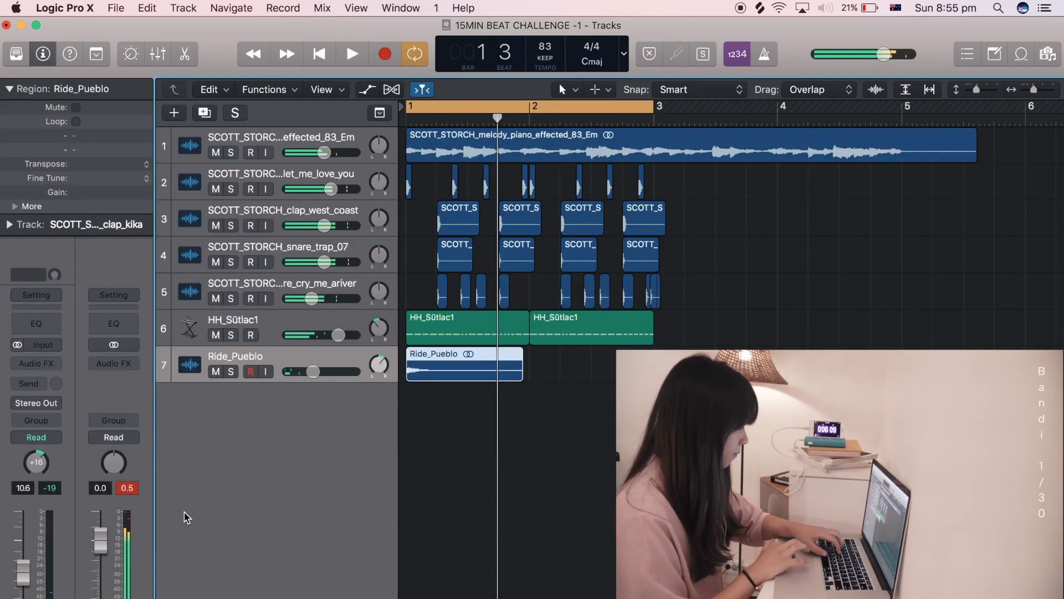
right_click(37, 466)
click(342, 357)
key(space)
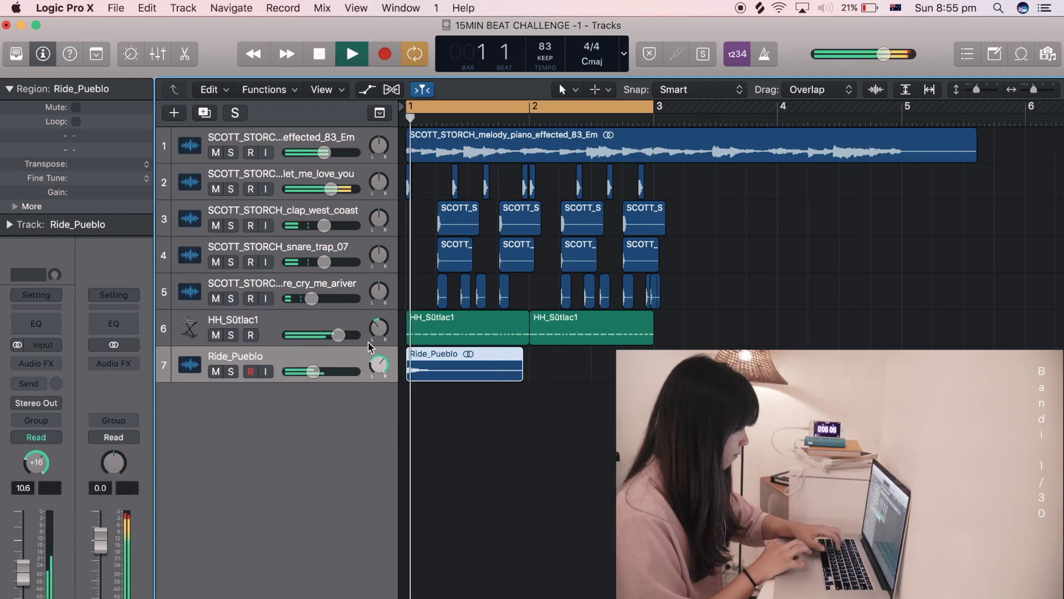
click(299, 327)
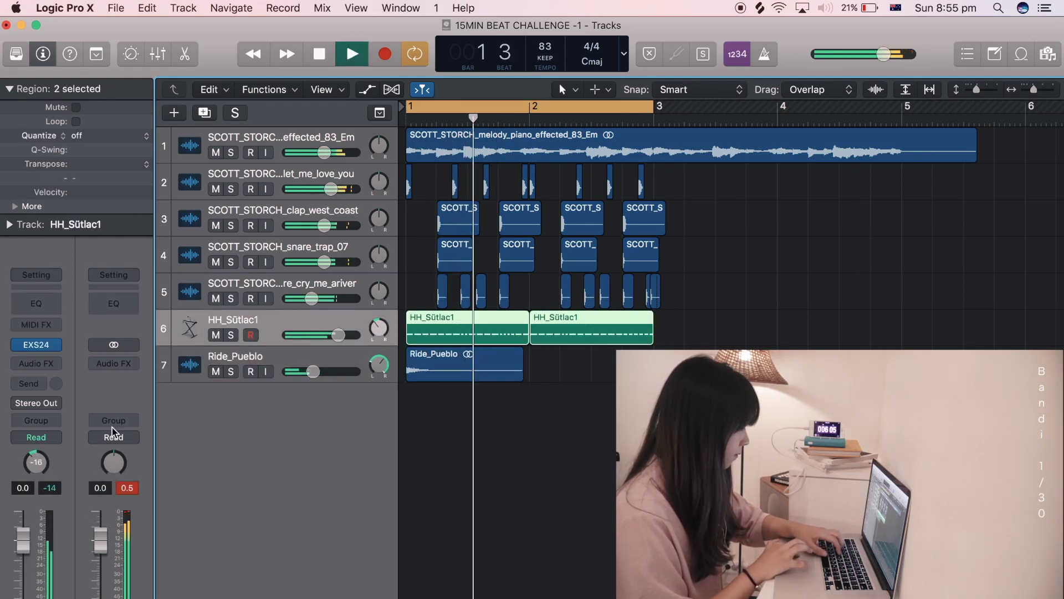
right_click(34, 475)
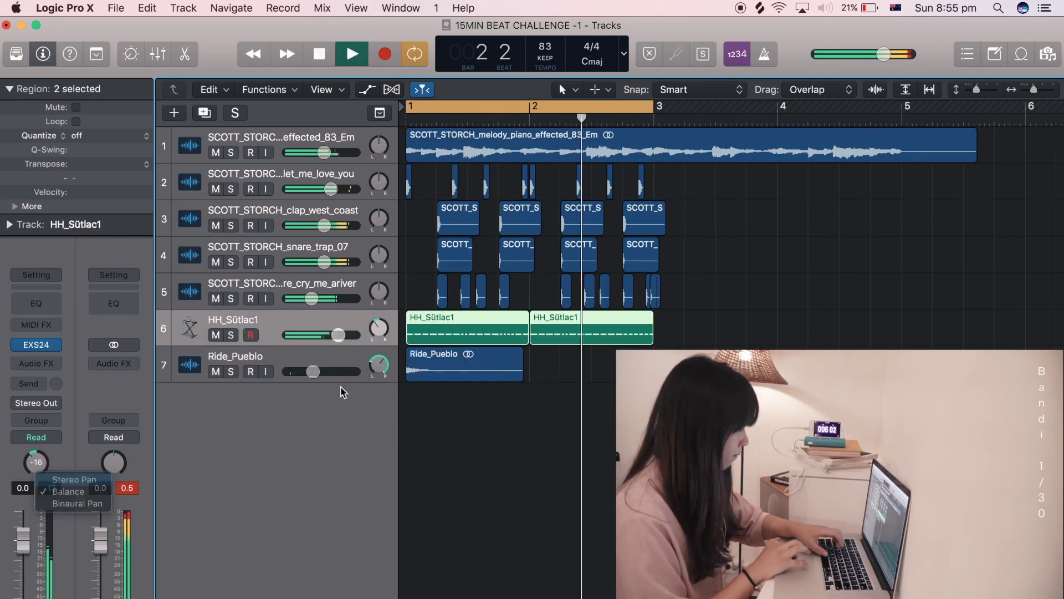
Lower the volumes of the HH_Sütlac1 and Ride_Pueblo tracks slightly, checking the balance in playback
click(415, 398)
key(Return)
drag(338, 335, 327, 334)
key(space)
drag(314, 371, 311, 372)
key(space)
Lower the volumes of all tracks together, setting the piano melody track to -7.4 dB, and play the result
click(295, 139)
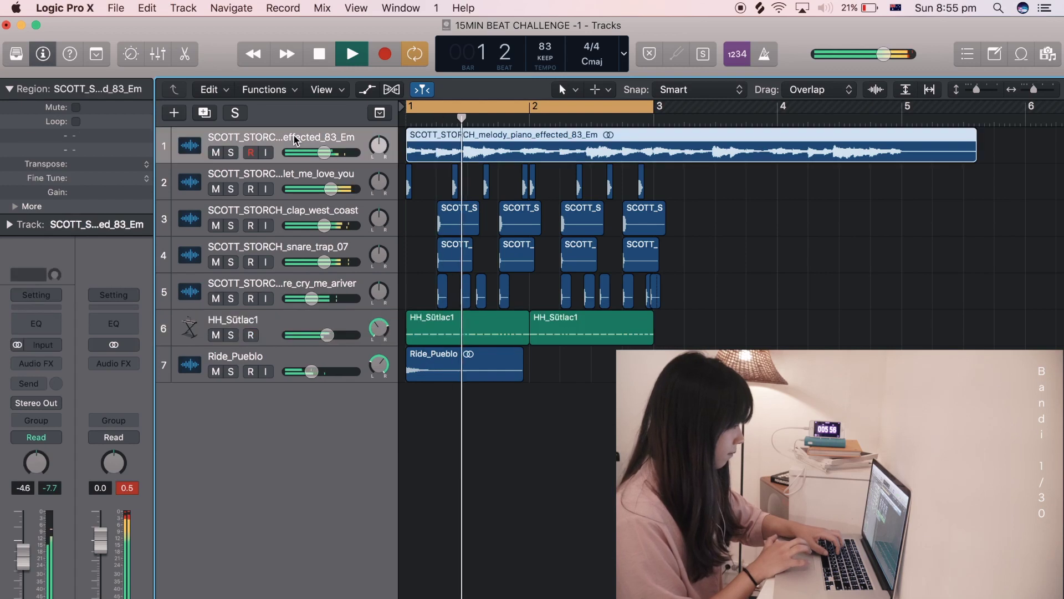
key(super+a)
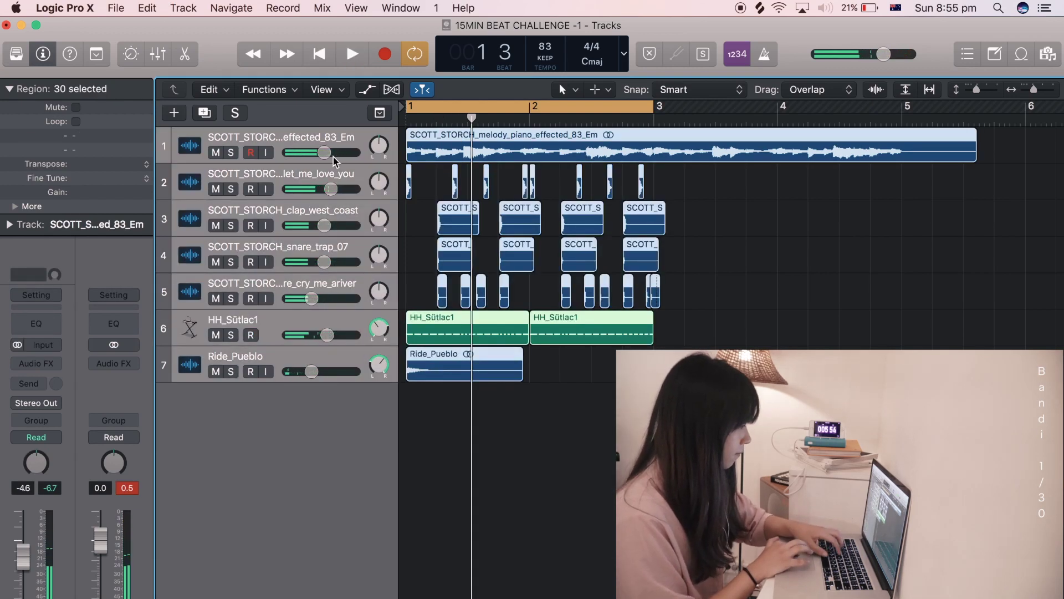
drag(328, 155, 326, 155)
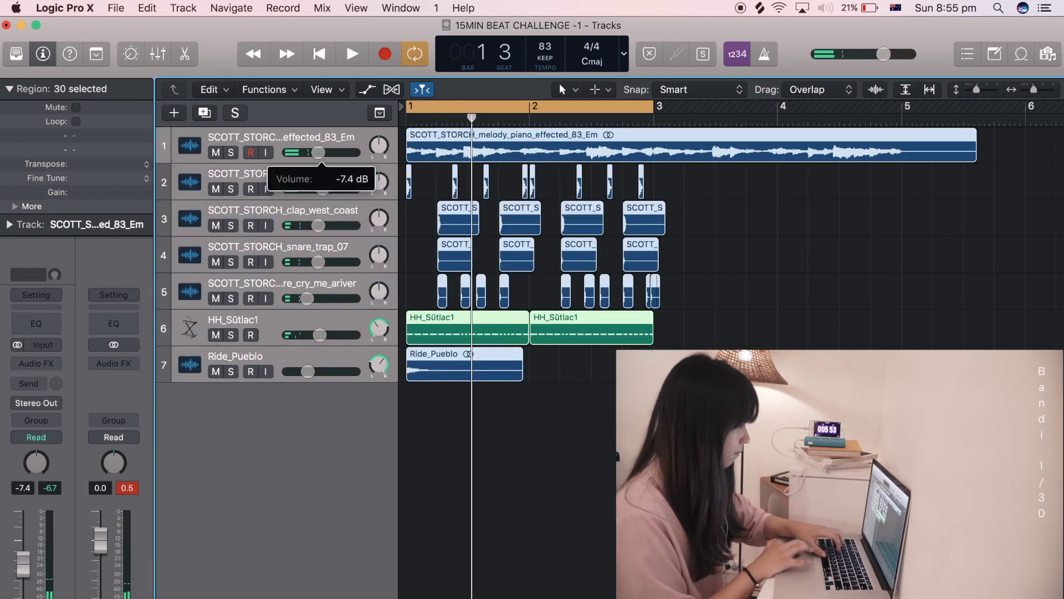
key(space)
click(586, 404)
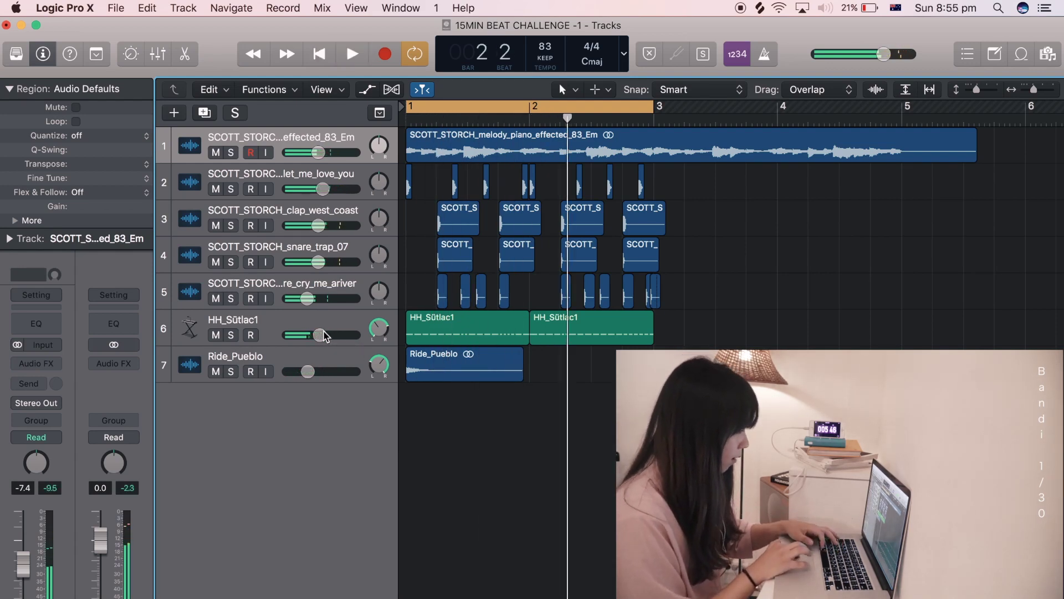
Raise the volumes of all tracks together slightly, setting the clap track to -5.9 dB, and play the mix
click(312, 212)
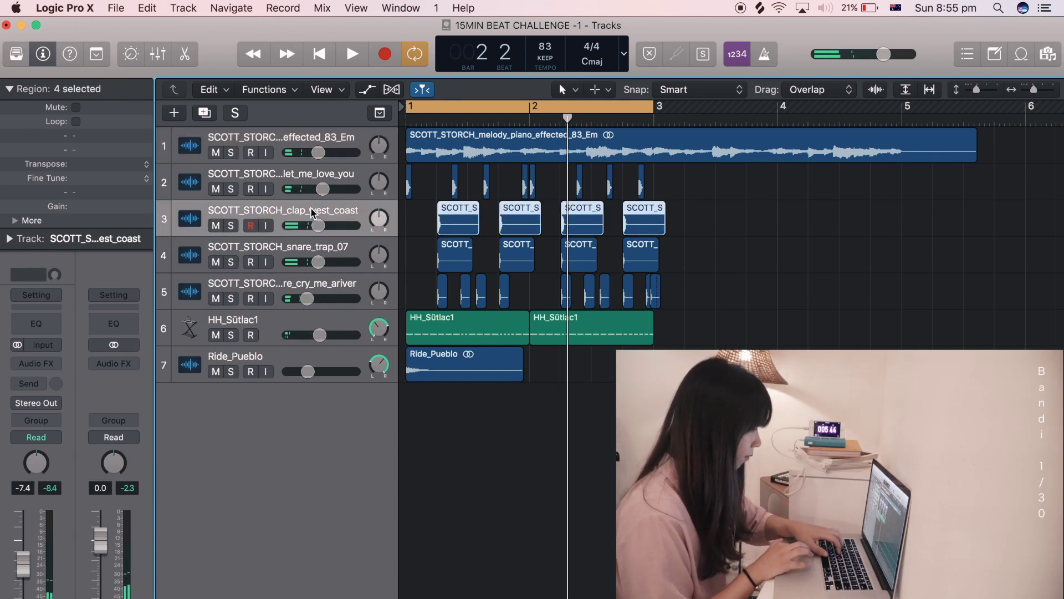
key(super+a)
key(space)
key(space)
click(535, 463)
key(space)
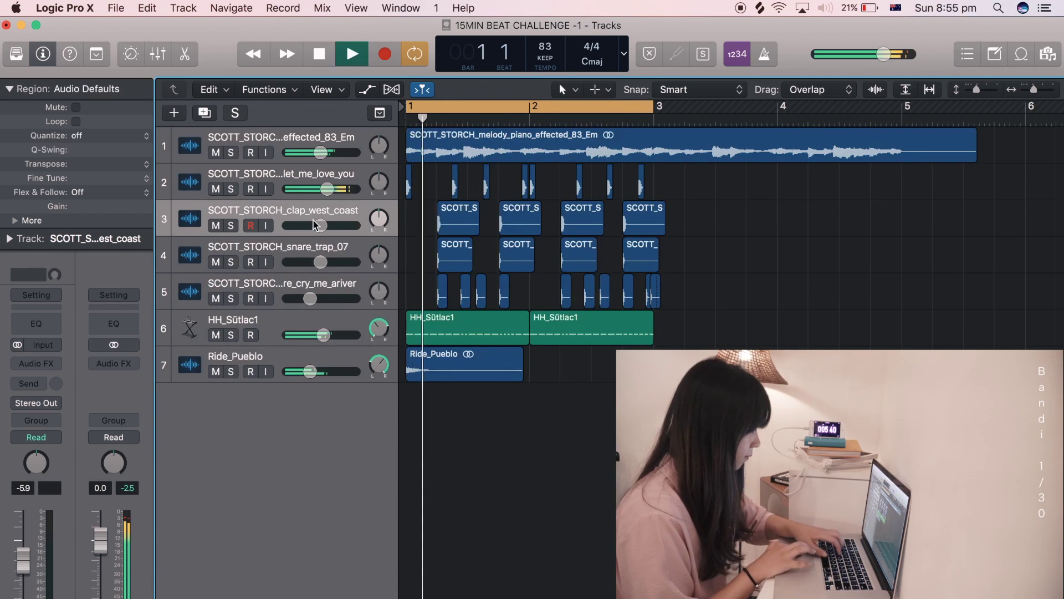
Send the clap track to Bus 1 with a send level of -28.5 dB
click(26, 384)
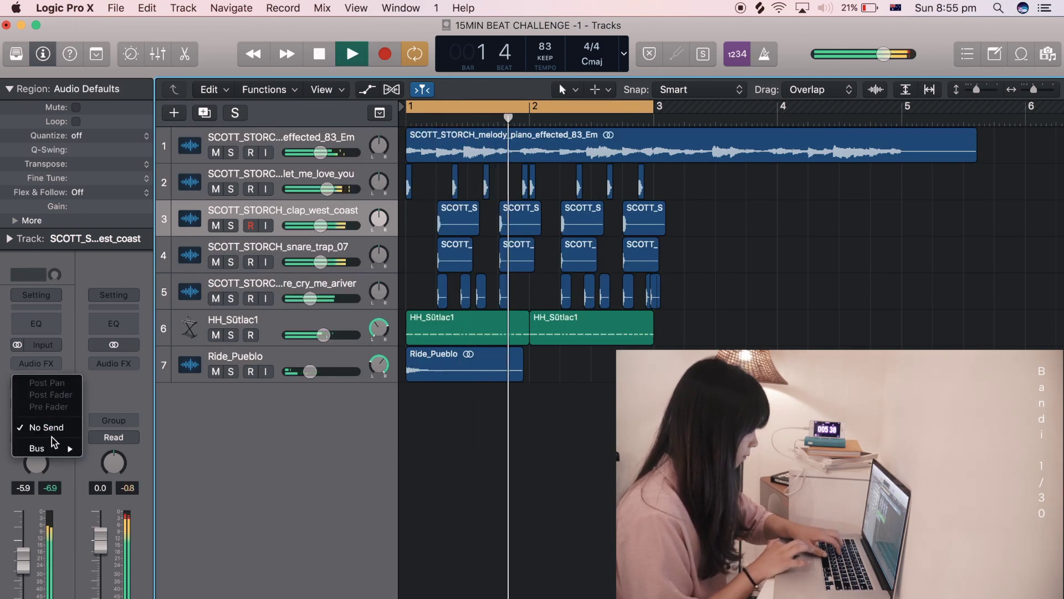
mouse_move(61, 447)
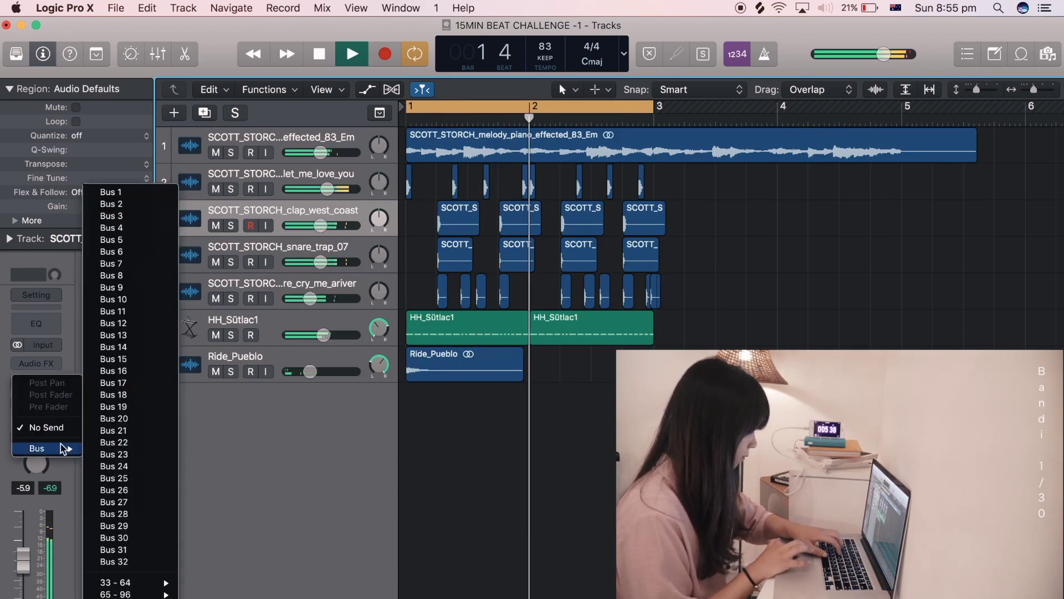
click(111, 191)
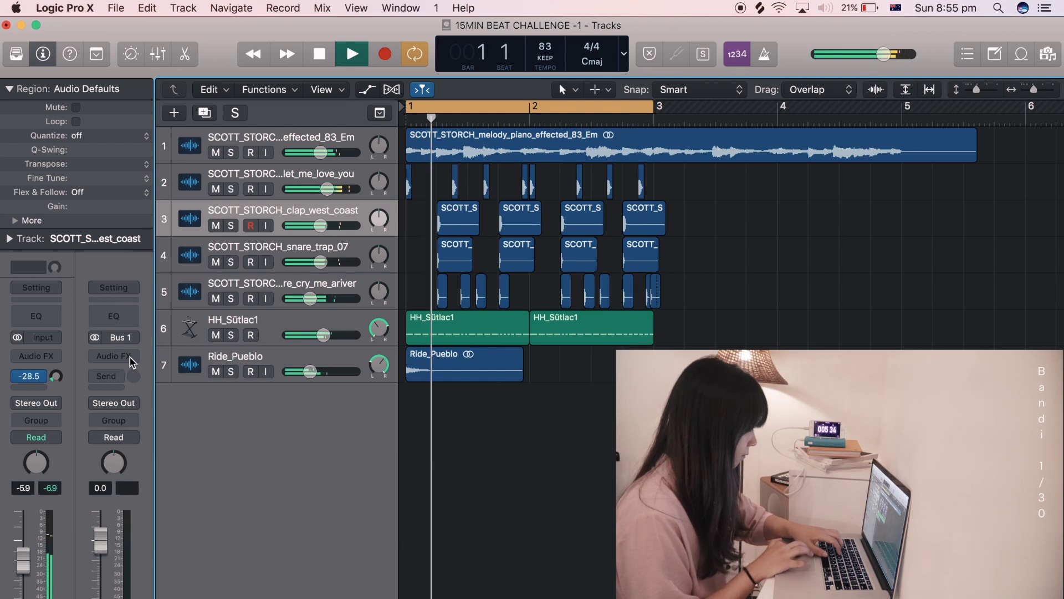
Insert the ValhallaVintageVerb reverb on the Bus 1 aux channel and load its Snare Plate preset
click(36, 355)
mouse_move(105, 500)
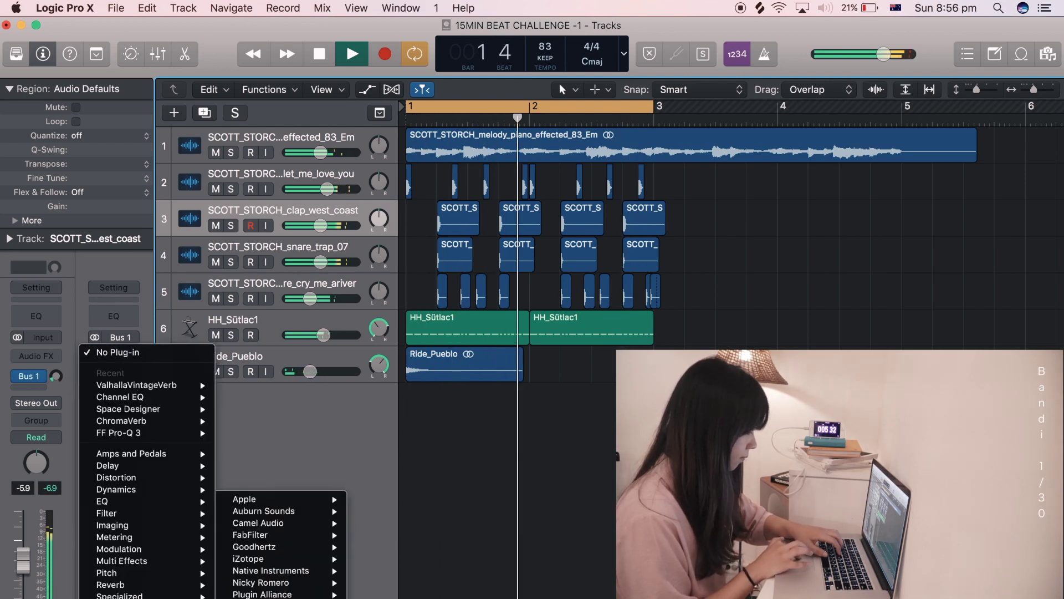
key(Escape)
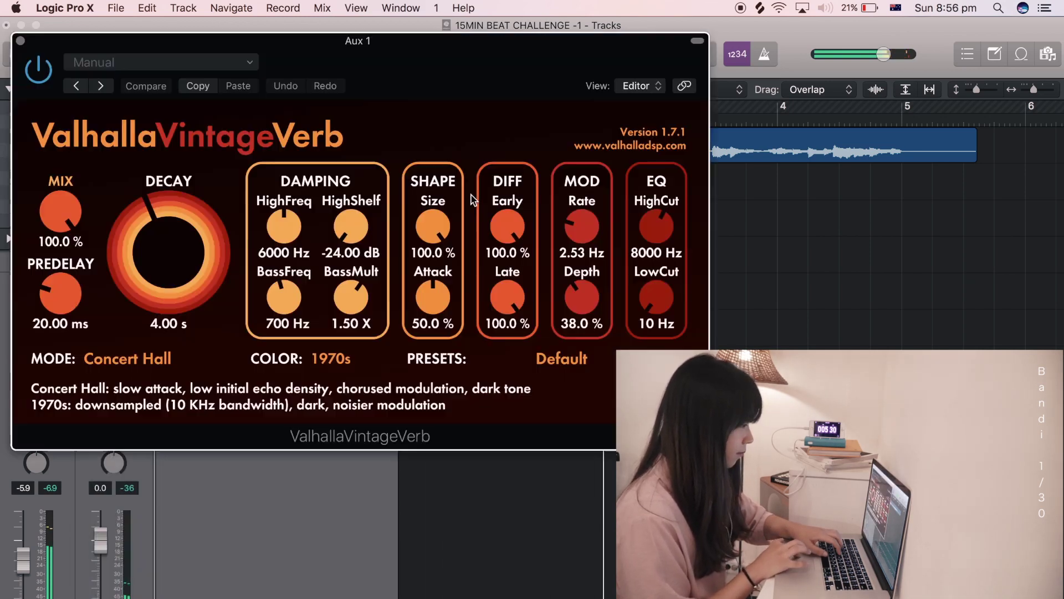
click(560, 358)
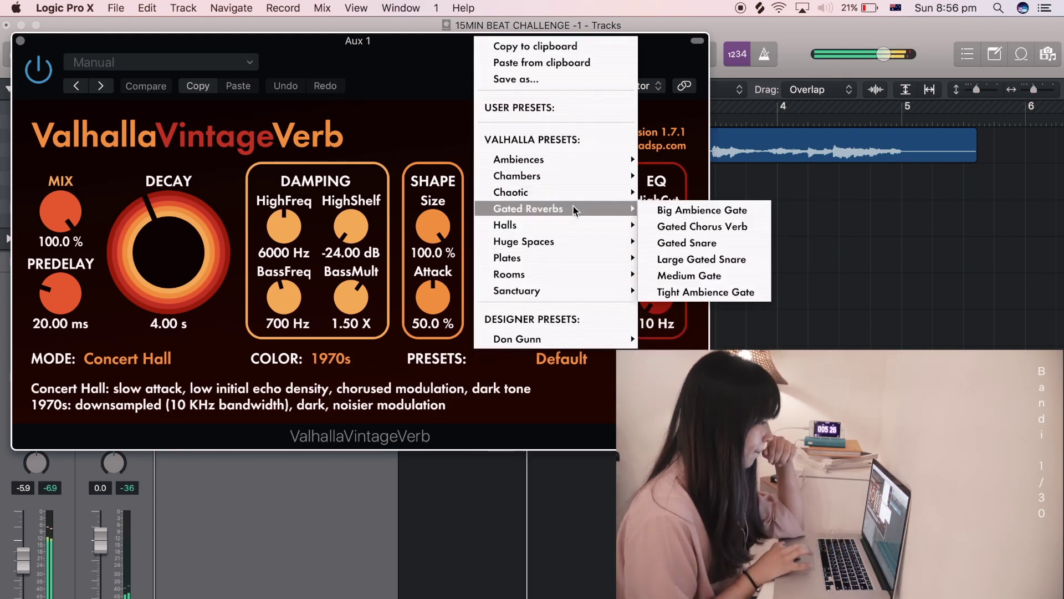
mouse_move(572, 253)
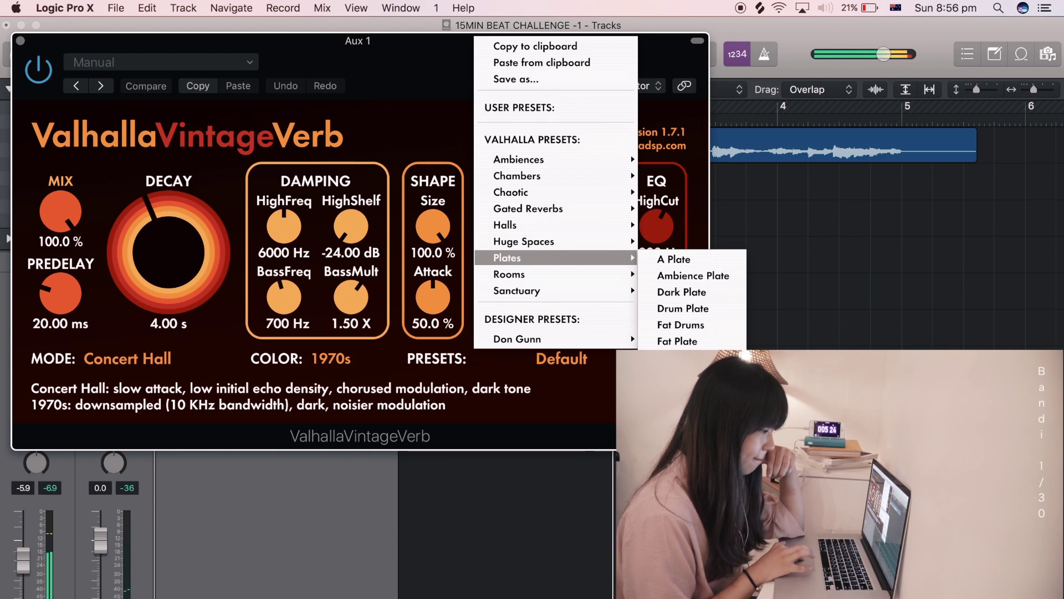
click(687, 421)
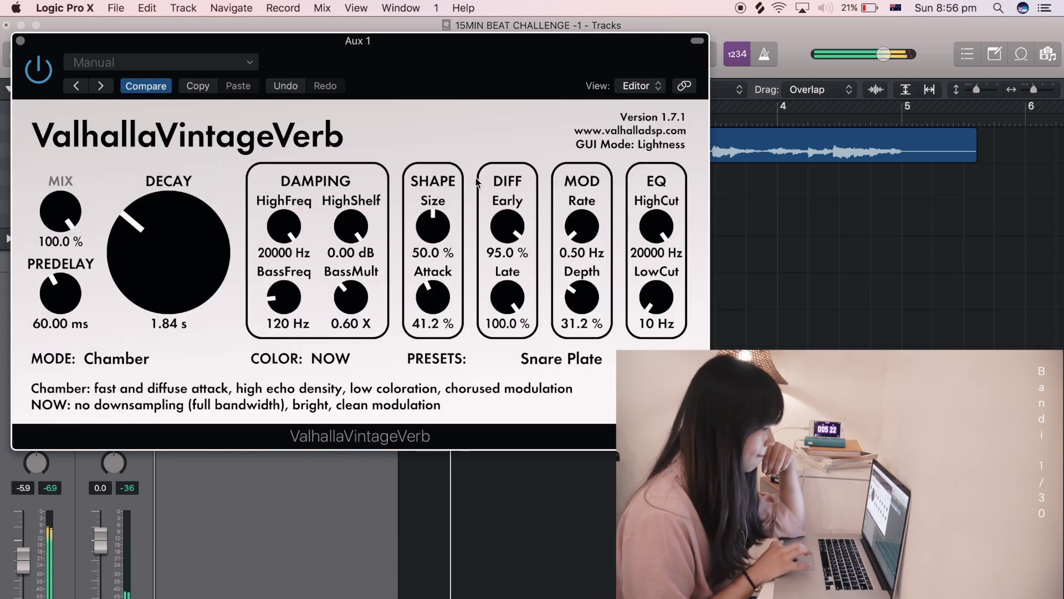
click(21, 41)
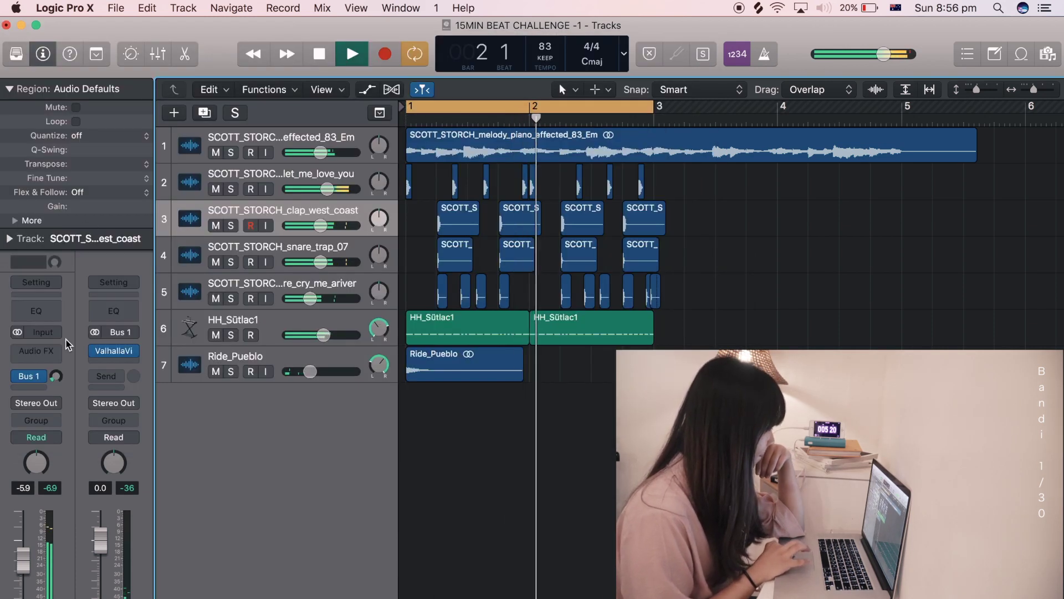
Solo the hi-hat and clap tracks to listen to the clap reverb, and return to playing the full mix
click(230, 335)
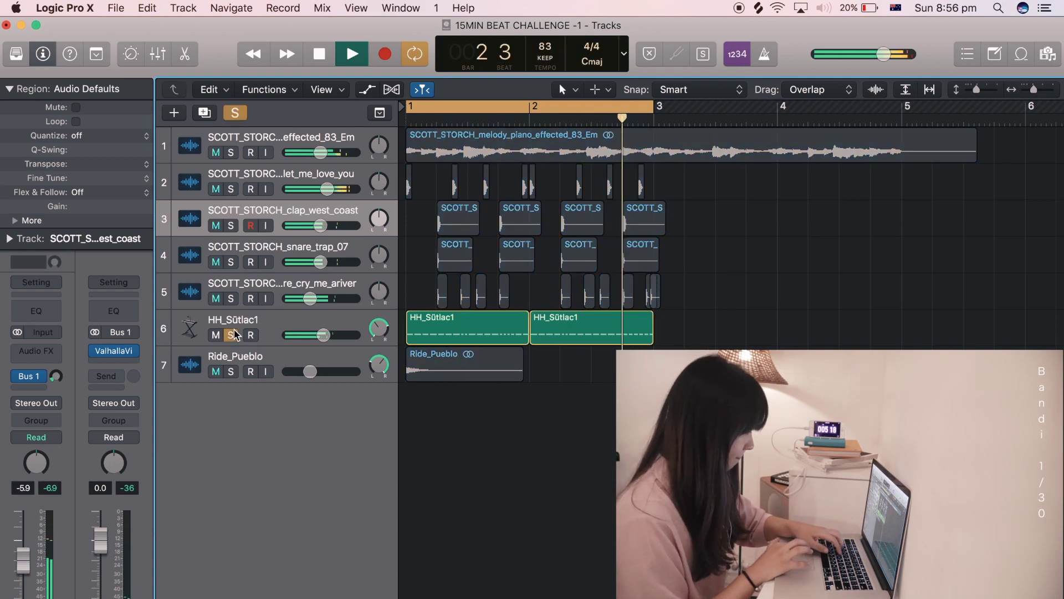
click(231, 225)
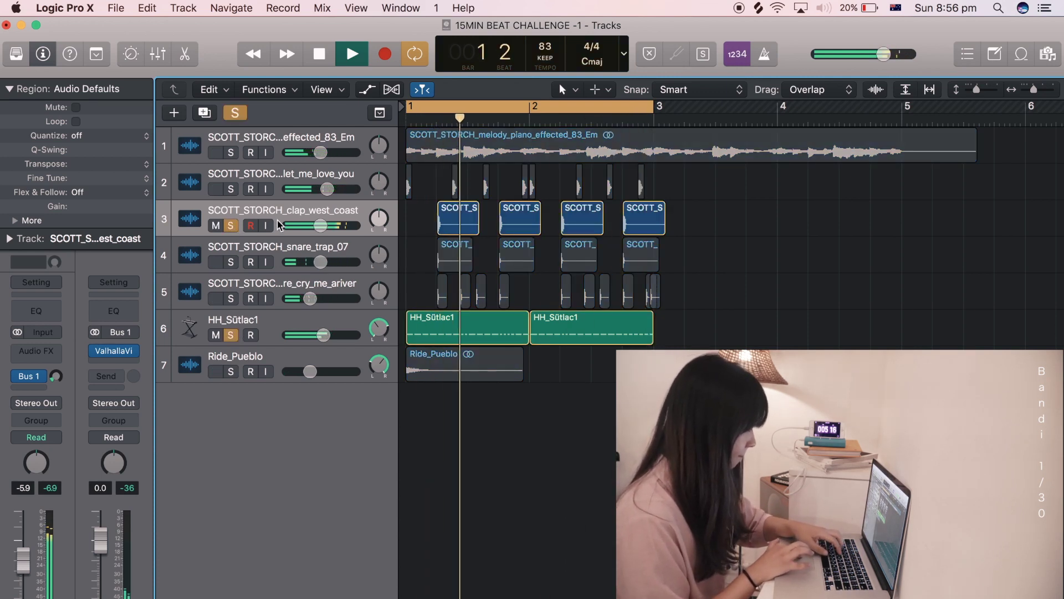
click(230, 335)
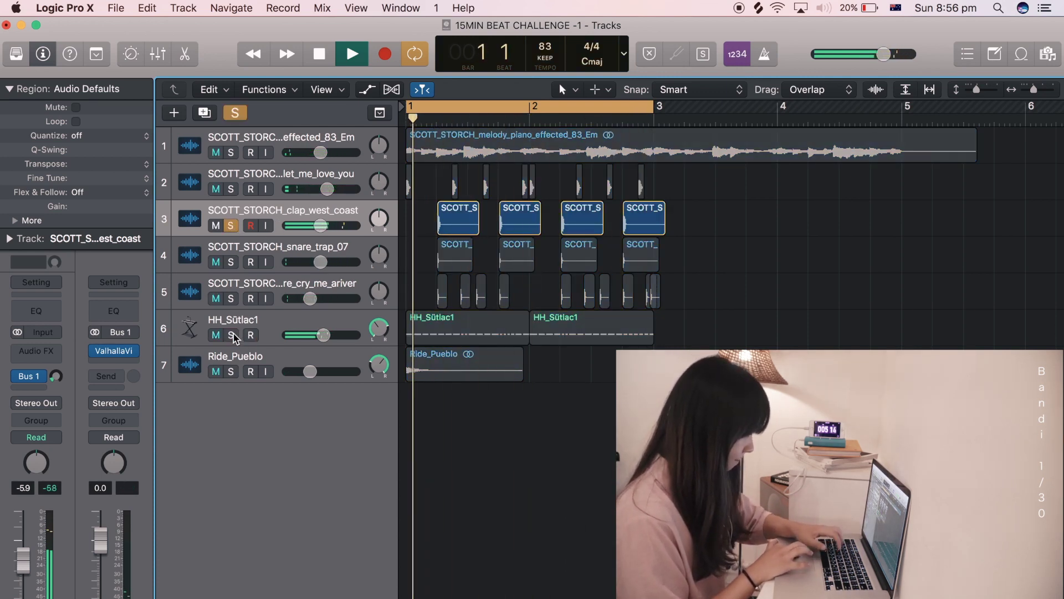
key(space)
click(231, 226)
key(space)
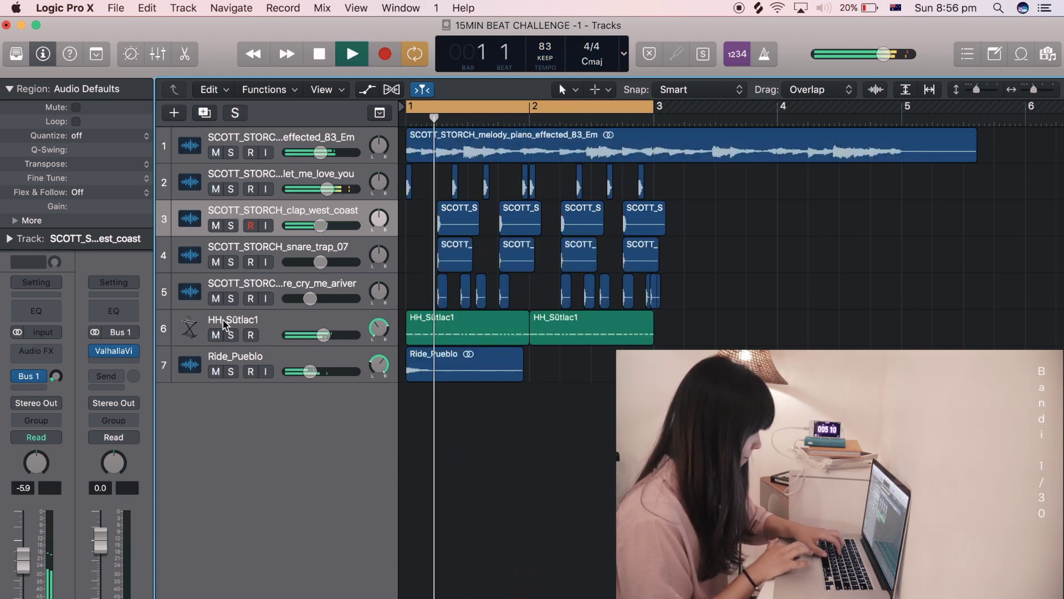
Send the HH_Sütlac1 track to Bus 1 with a send level of -26.5 dB
click(200, 327)
click(48, 387)
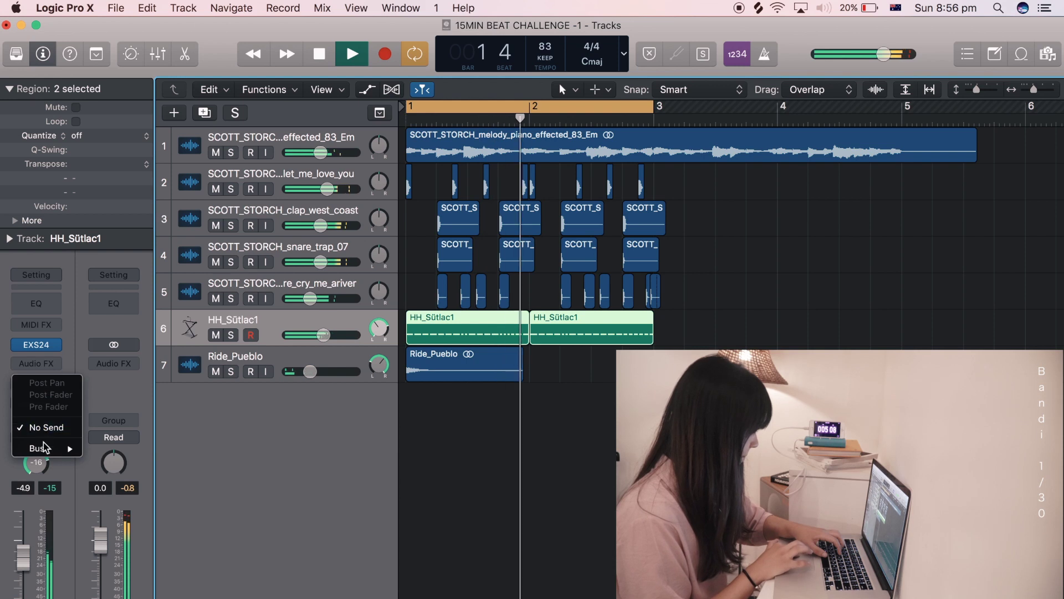
mouse_move(55, 448)
click(109, 194)
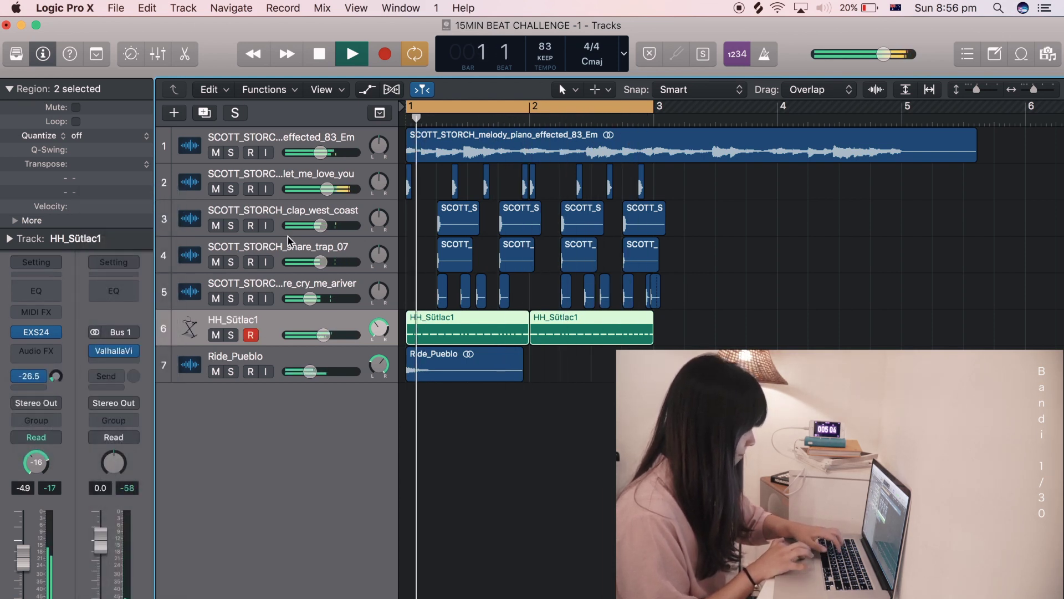
click(310, 216)
click(113, 316)
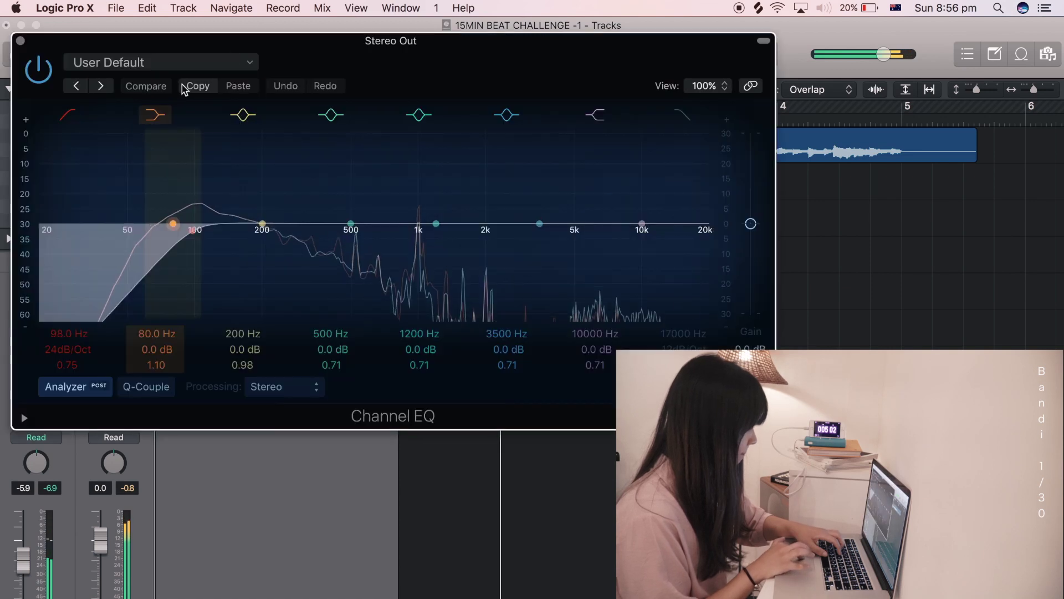
click(22, 38)
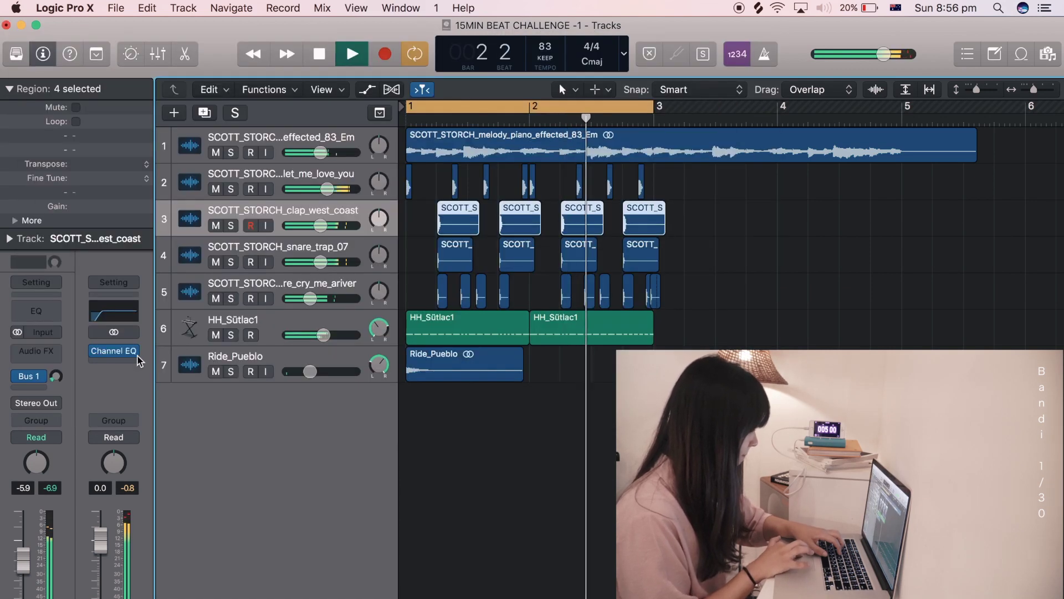
click(119, 356)
click(149, 388)
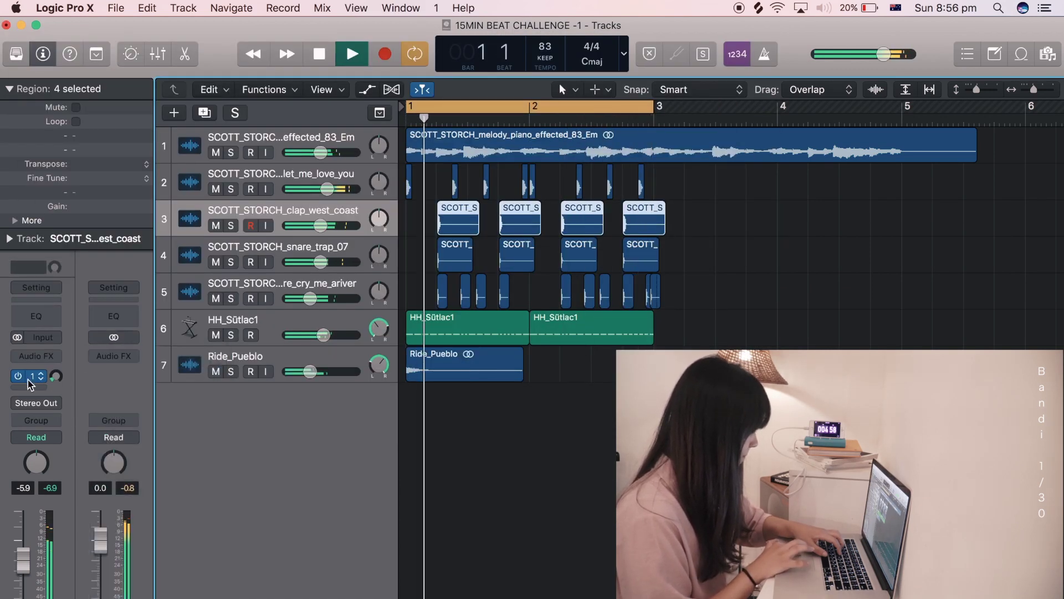
Insert a Channel EQ on Aux 1 with a low cut at 355 Hz and a high cut at 7300 Hz
click(31, 376)
click(114, 310)
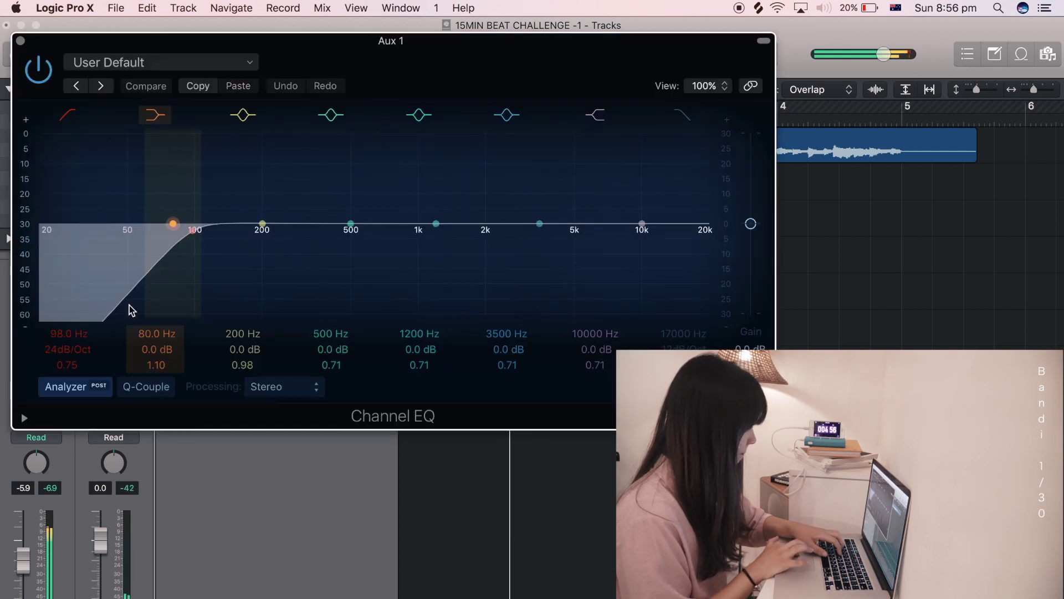
drag(192, 236, 325, 235)
click(682, 117)
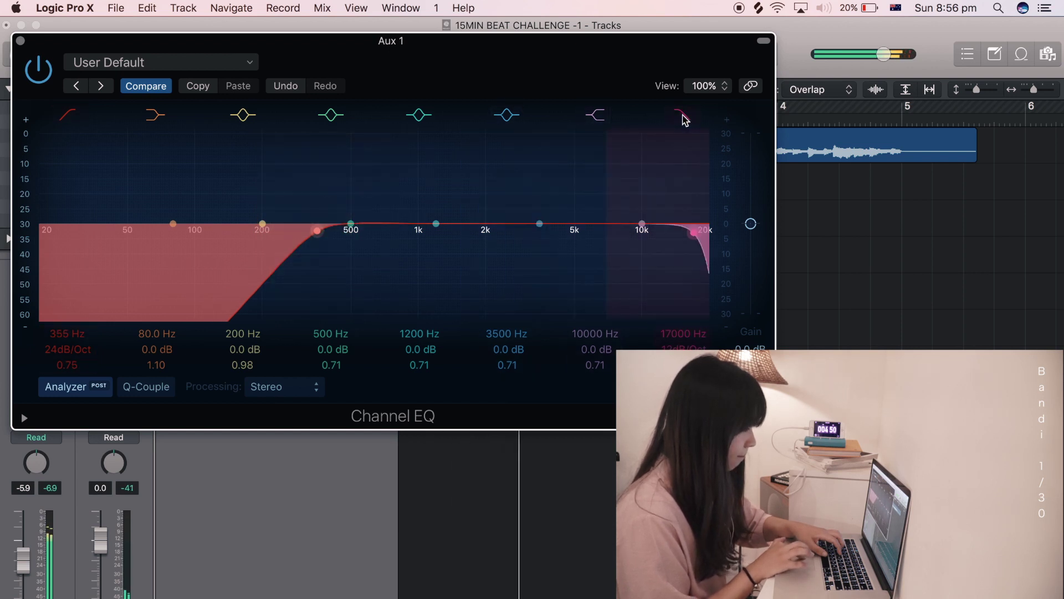
drag(667, 333, 668, 366)
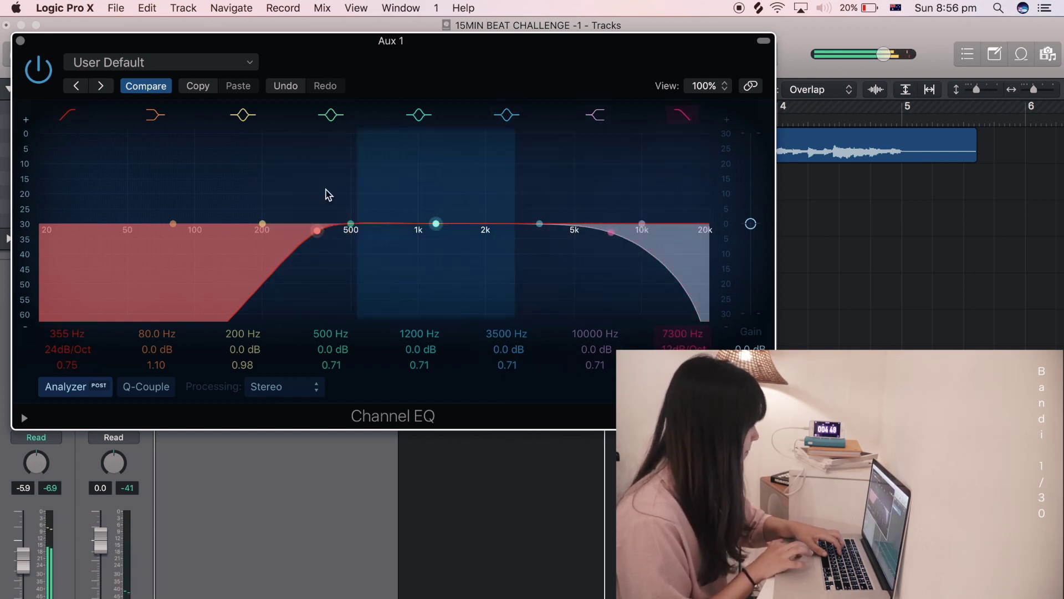
click(21, 41)
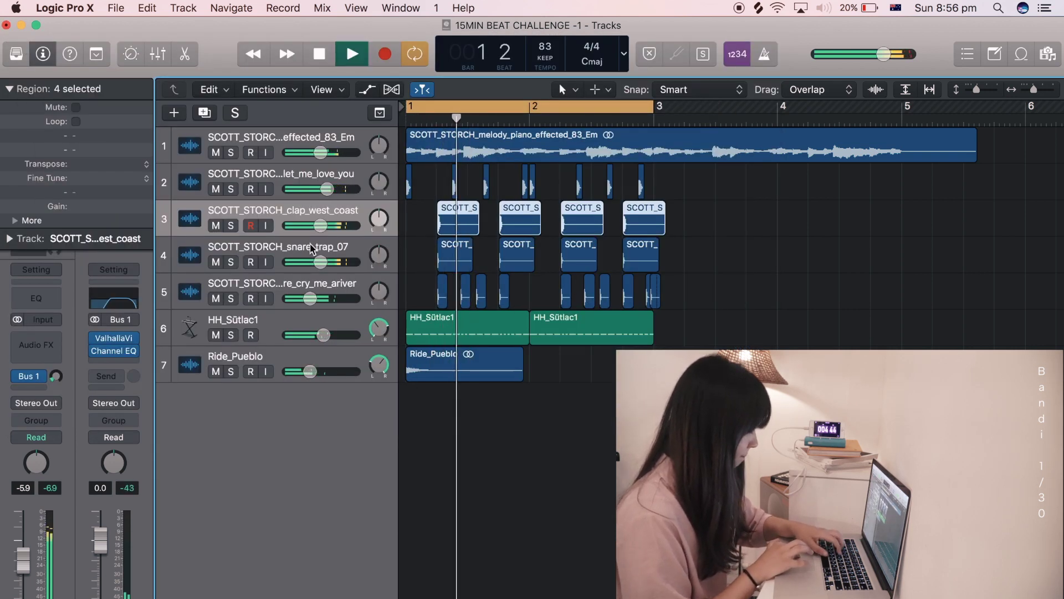
Send the SCOTT_STORCH_snare_trap_07 track to Bus 1 with a send level of -32.0 dB
click(231, 262)
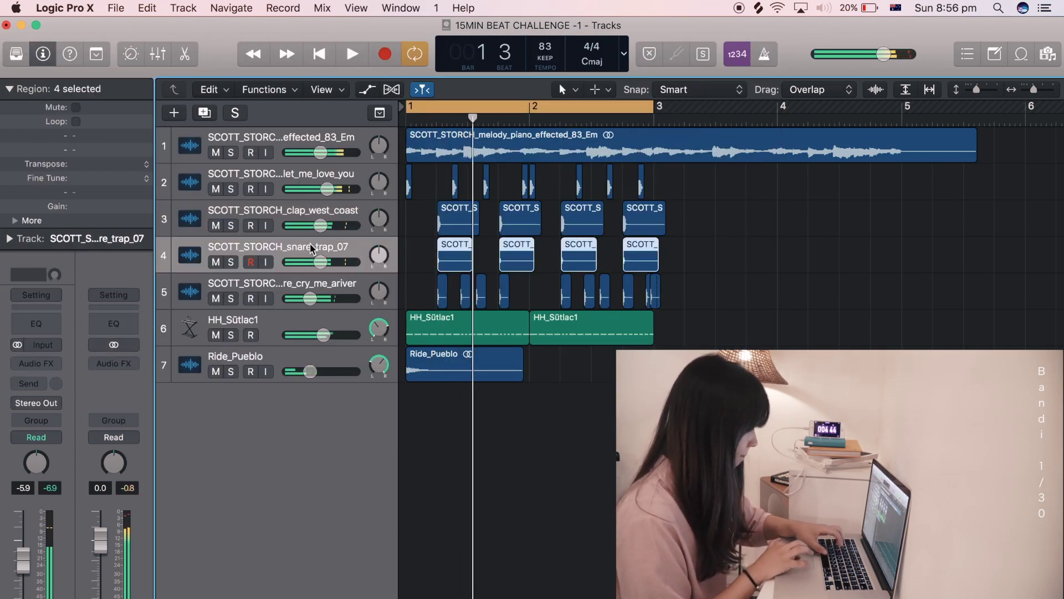
click(230, 262)
key(Return)
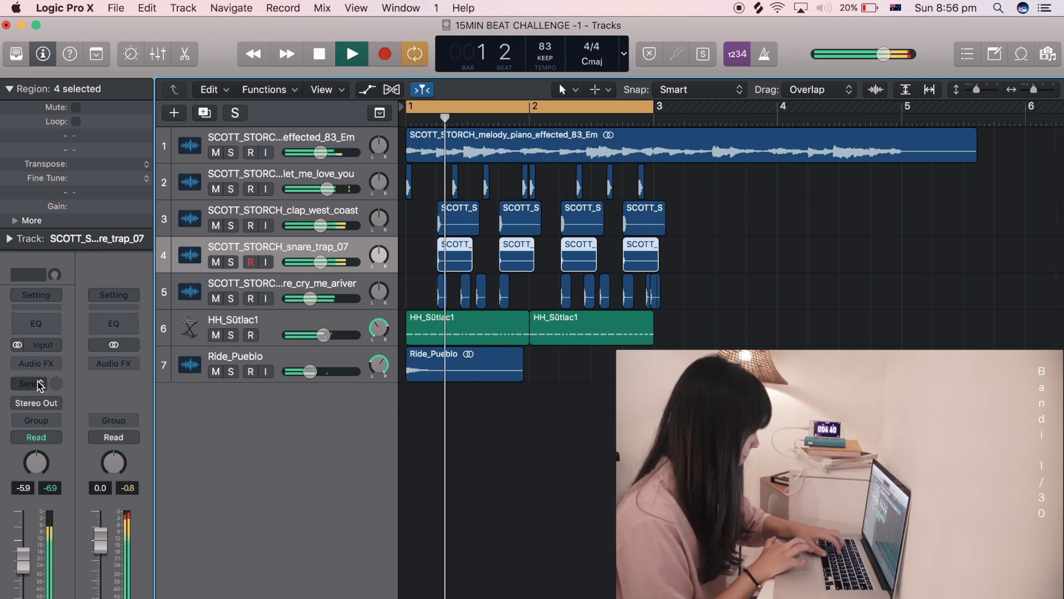
click(36, 383)
mouse_move(39, 448)
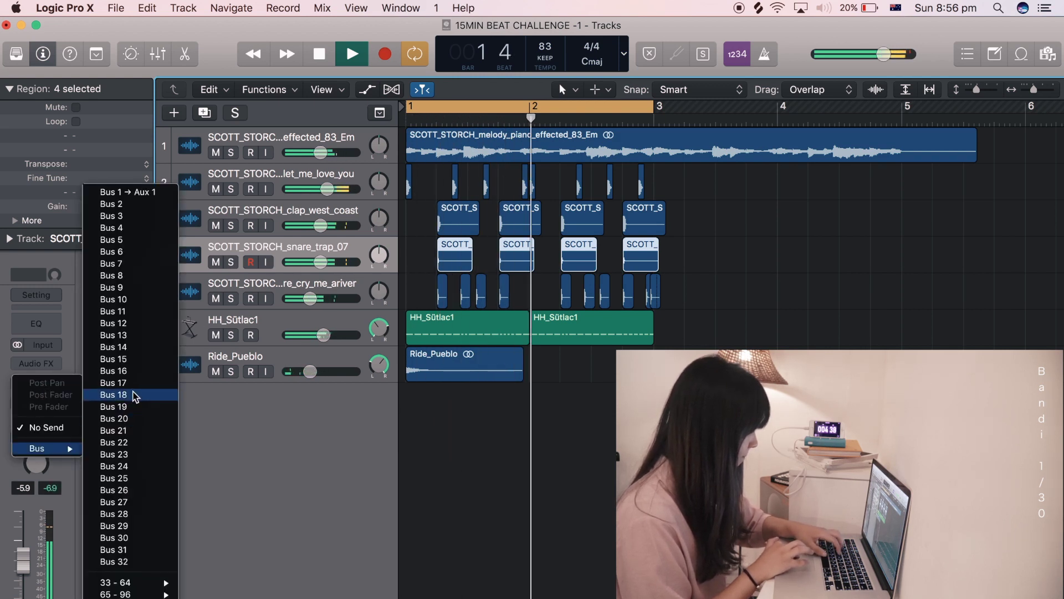
click(129, 197)
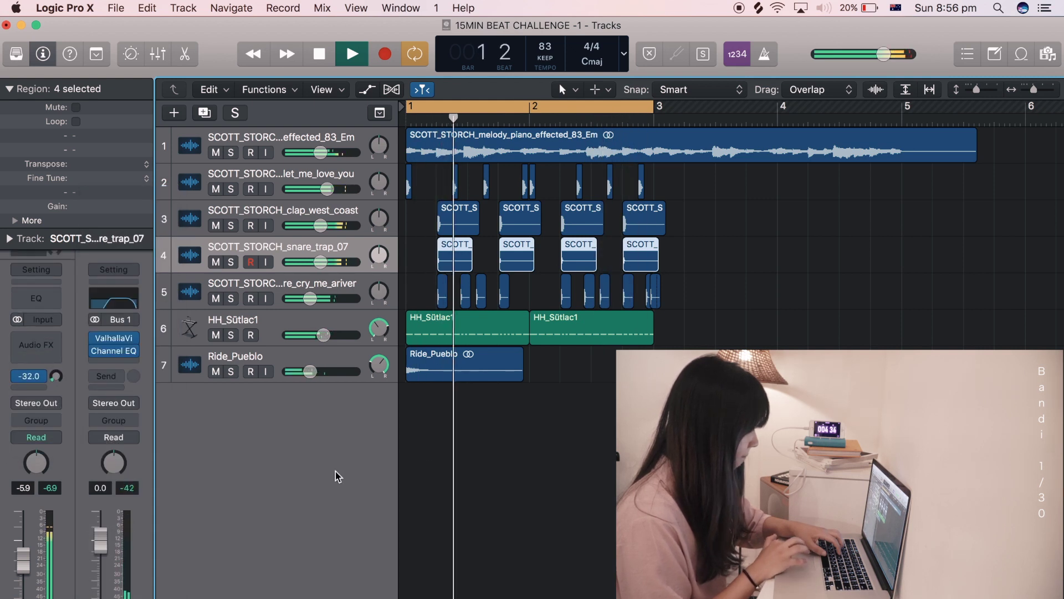
Stop playback and add a software instrument track directly below the let_me_love_you track
click(340, 182)
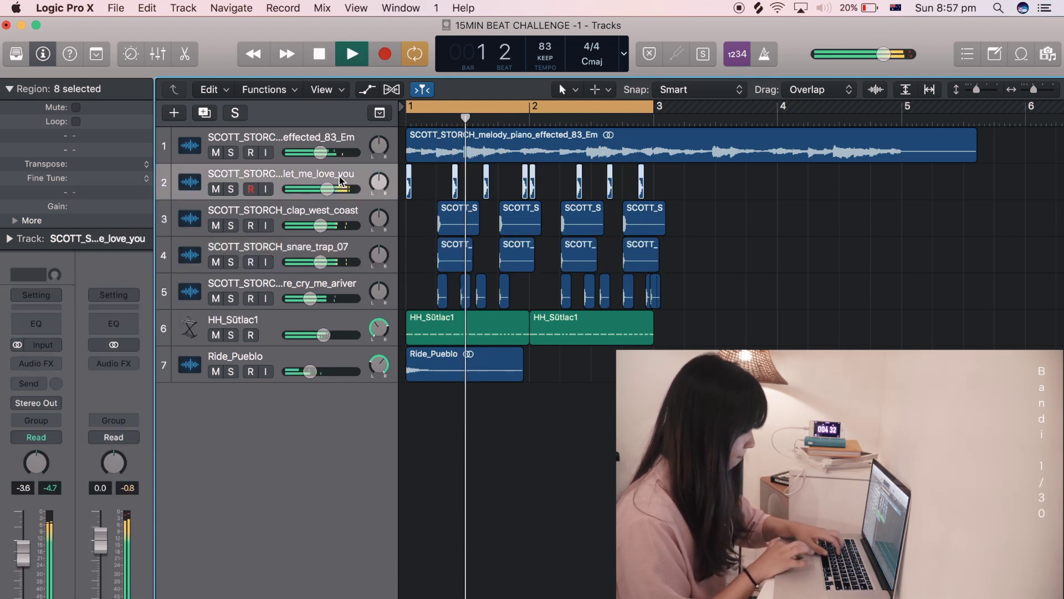
key(space)
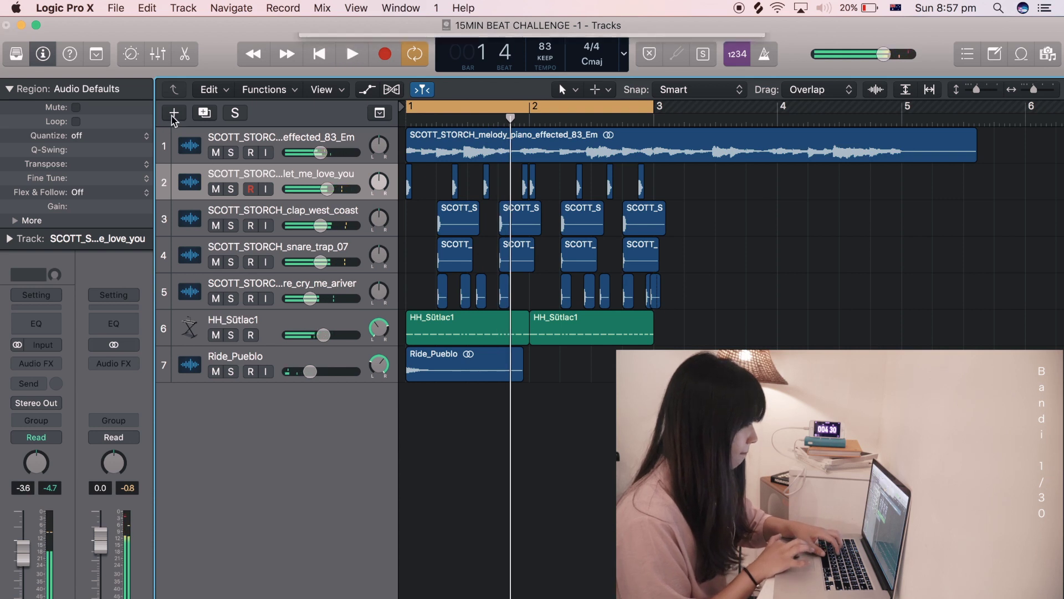
click(172, 113)
click(723, 261)
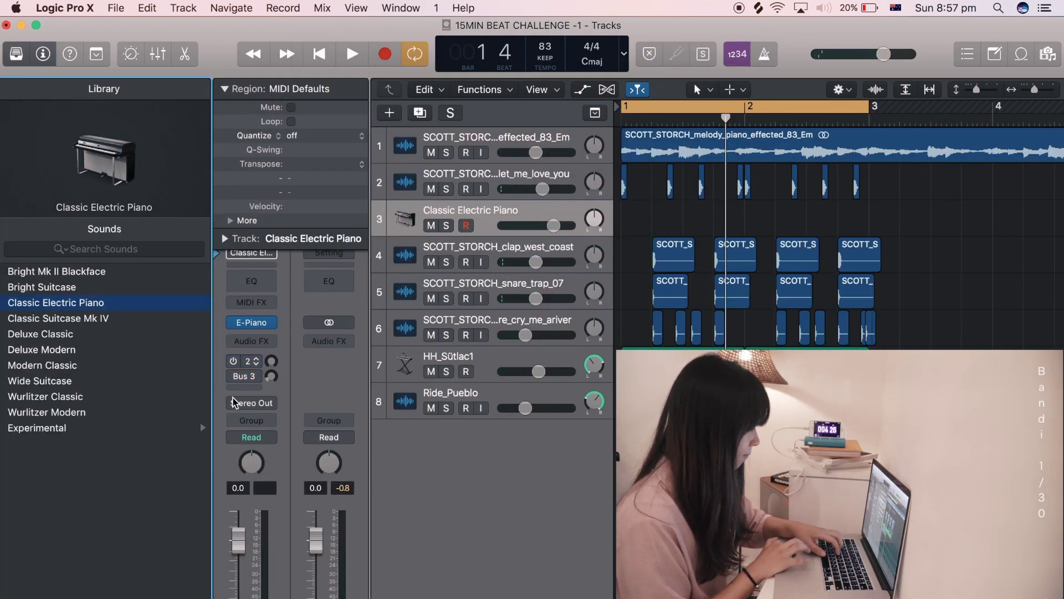
Replace the Vintage Electric Piano instrument on the new track with a stereo Serum
click(256, 323)
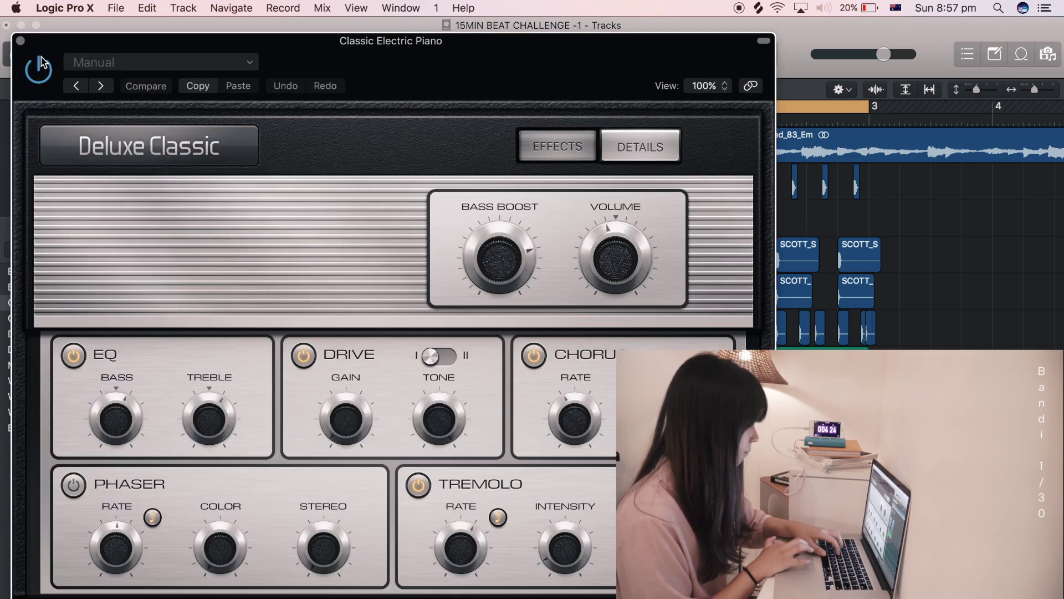
click(20, 41)
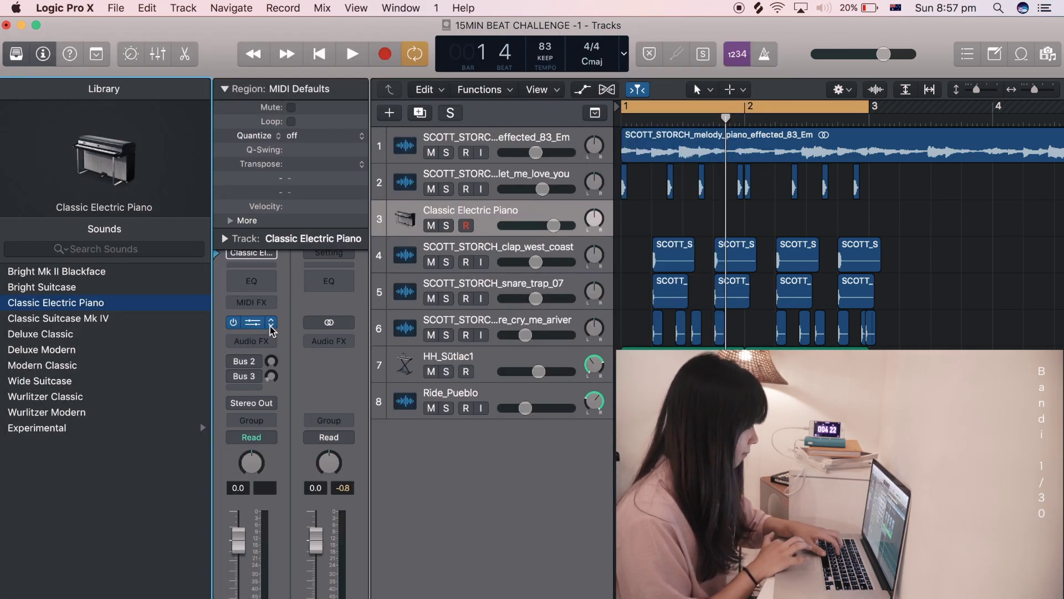
click(271, 327)
mouse_move(266, 304)
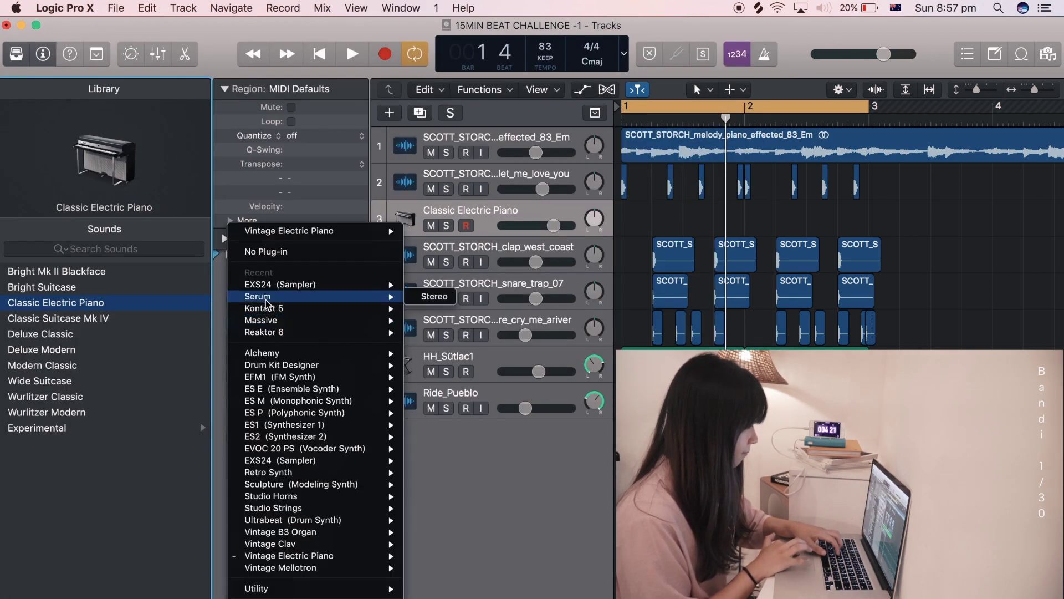
click(419, 299)
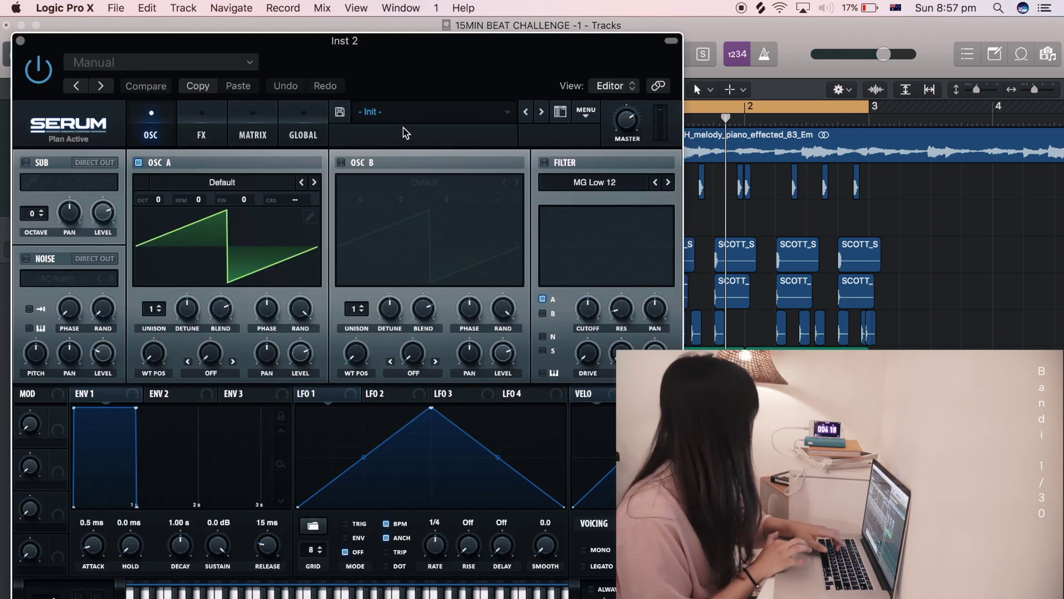
Load the user preset 808 - Trapstar from Serum's 808 bass folder and close the plug-in window
click(395, 111)
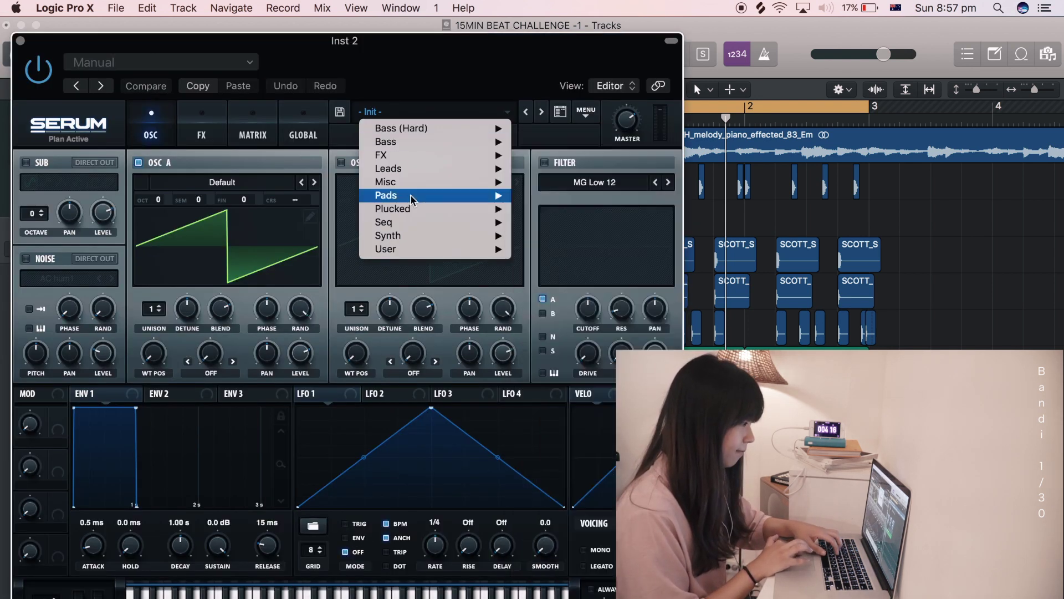
mouse_move(432, 249)
mouse_move(554, 249)
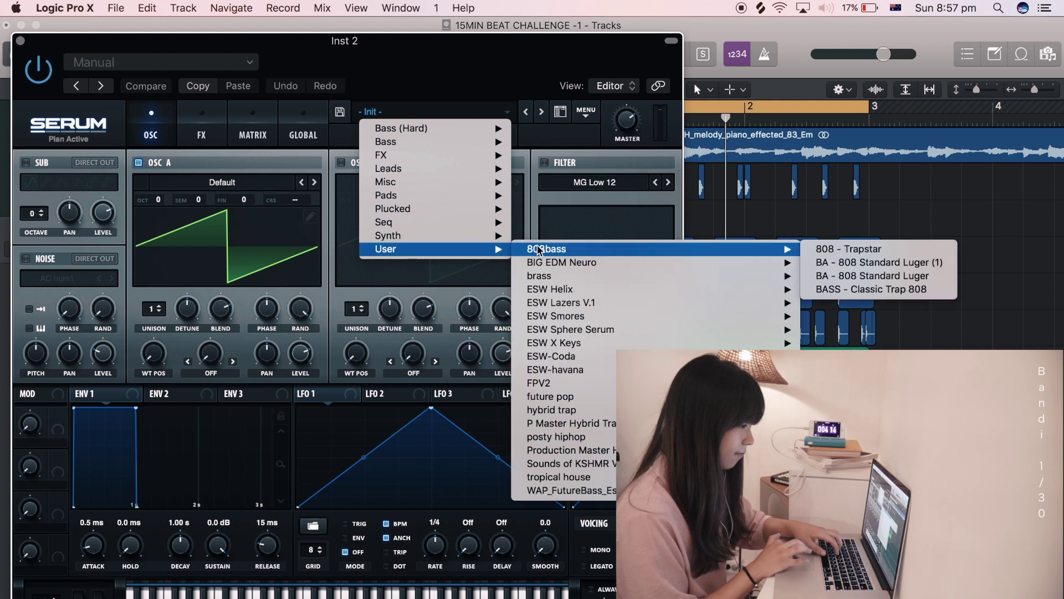
click(818, 250)
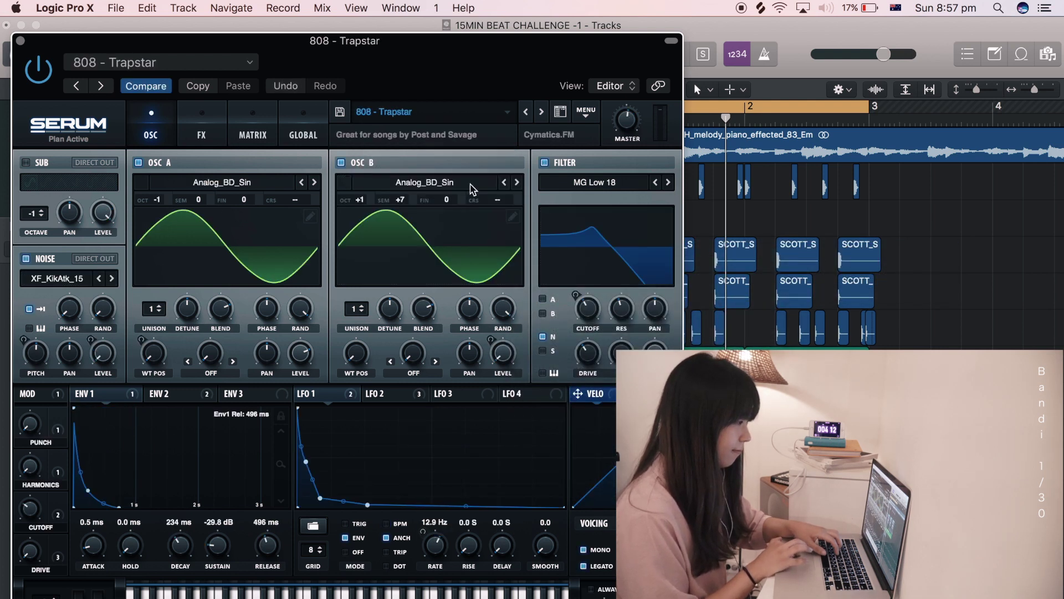
click(19, 41)
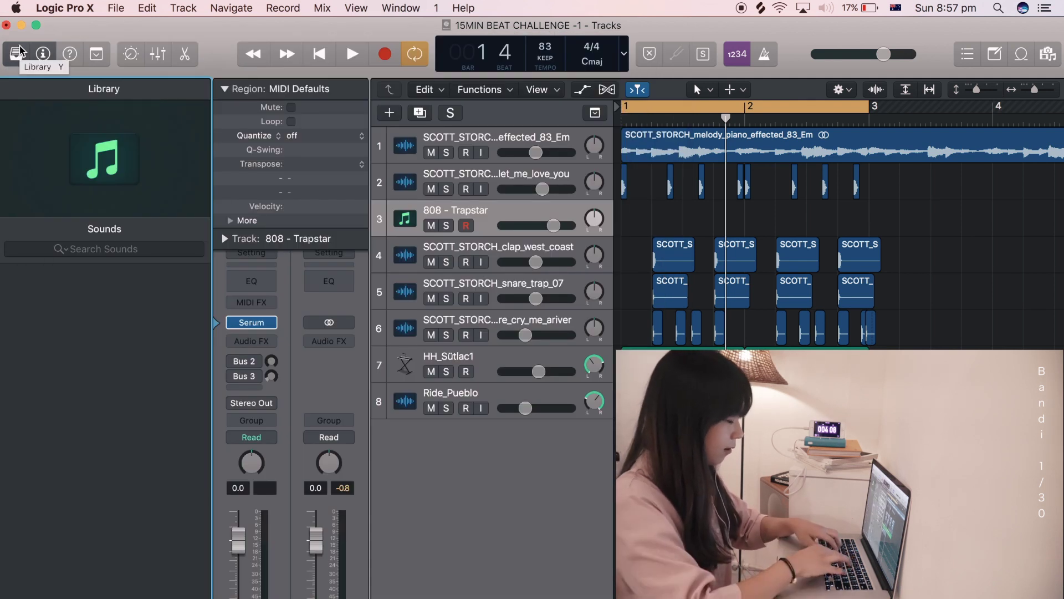
Move the 808 - Trapstar track below Ride_Pueblo, start playback and open Musical Typing
drag(455, 213, 460, 400)
key(space)
key(super+k)
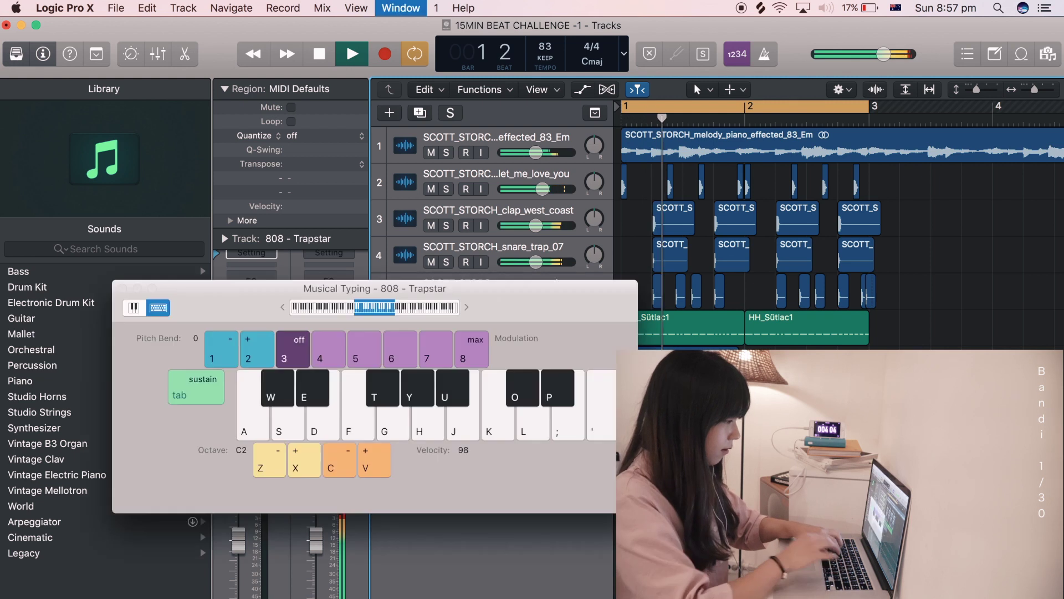
Lower the Musical Typing octave to C1 and set the 808 - Trapstar track volume to -8.8 dB while testing a low E
key(d)
key(z)
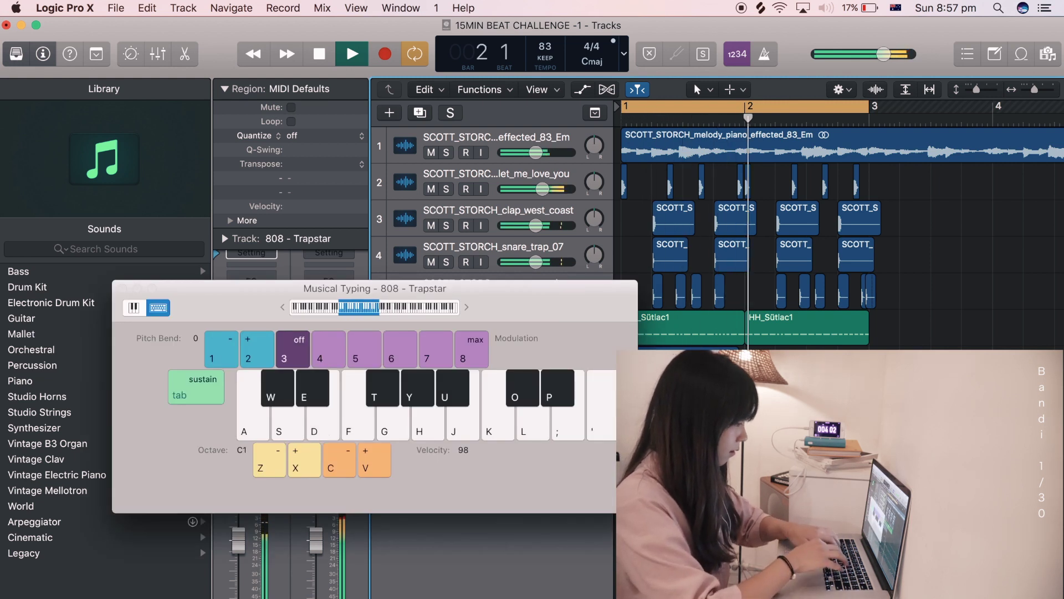
key(d)
key(space)
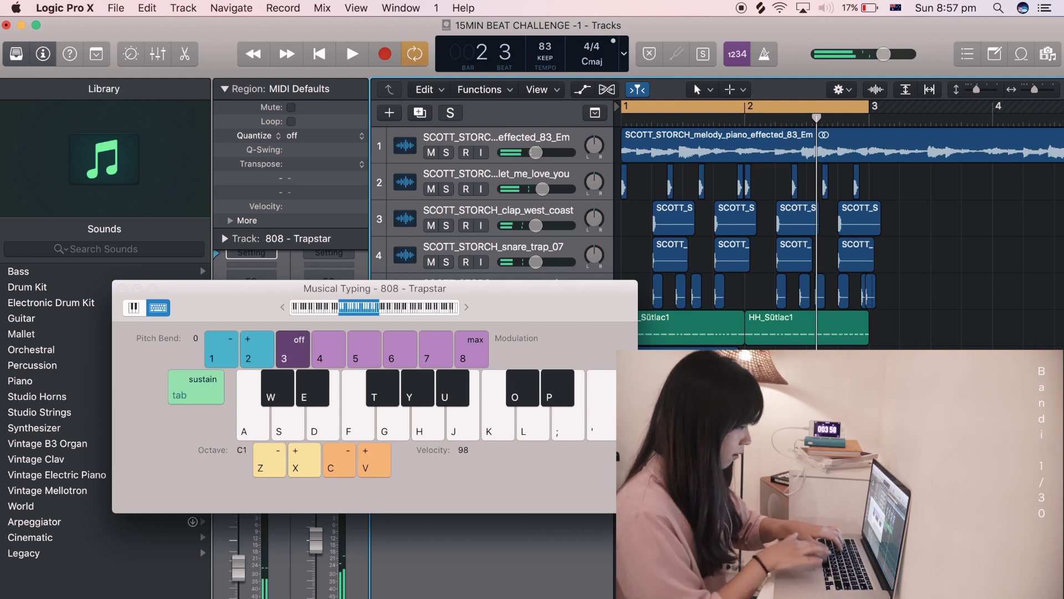
Rehearse an 808 bass line built around low E over the looped beat, trying F, A, B, C, D and high E as variations
key(Return)
key(space)
key(d)
key(f)
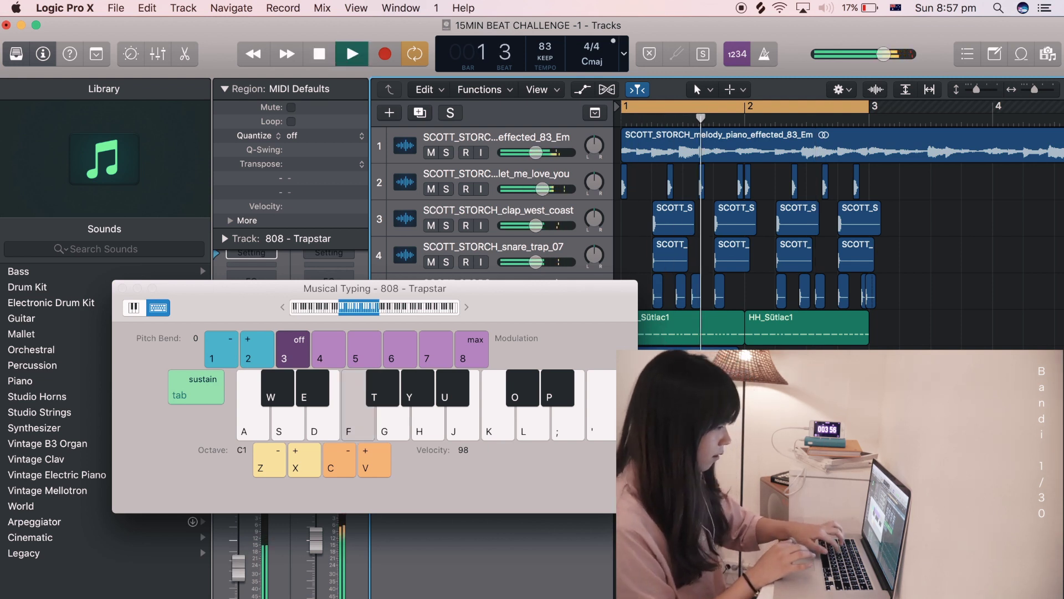
key(f)
key(d)
key(d)
key(d)
key(l)
key(semicolon)
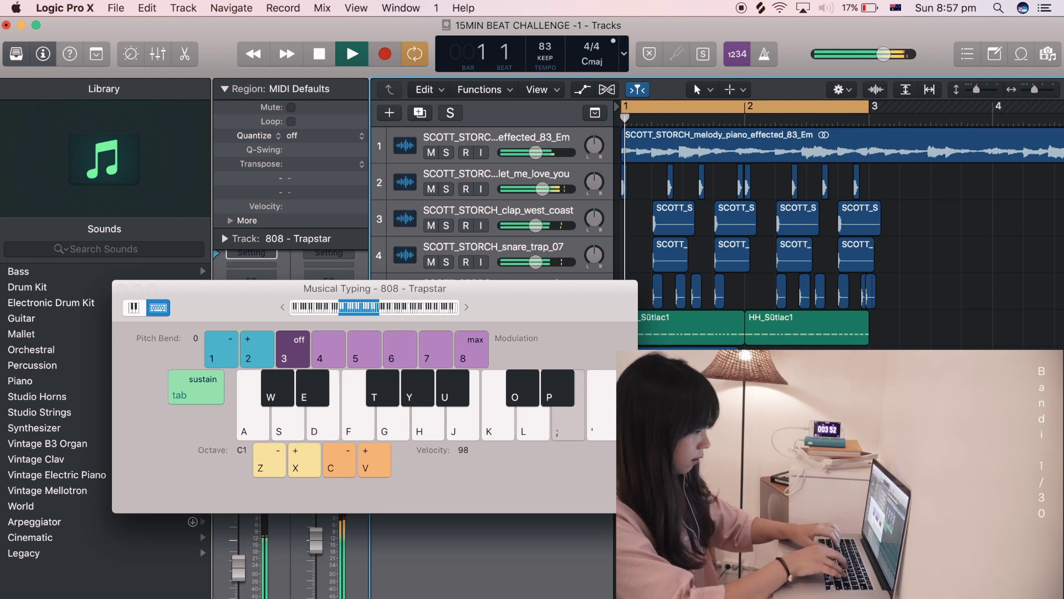
key(d)
key(d)
key(d)
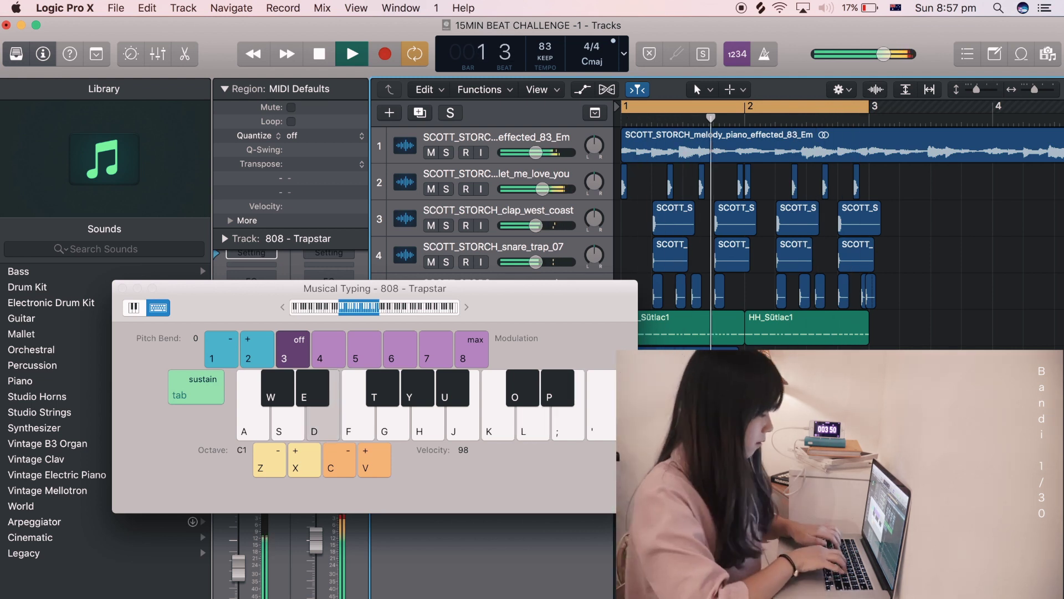
key(h)
key(h)
key(j)
key(d)
key(l)
key(semicolon)
key(d)
key(d)
key(d)
key(d)
key(d)
key(d)
key(k)
key(d)
key(d)
key(d)
key(d)
key(d)
key(d)
key(k)
key(d)
key(d)
key(h)
key(j)
key(d)
key(space)
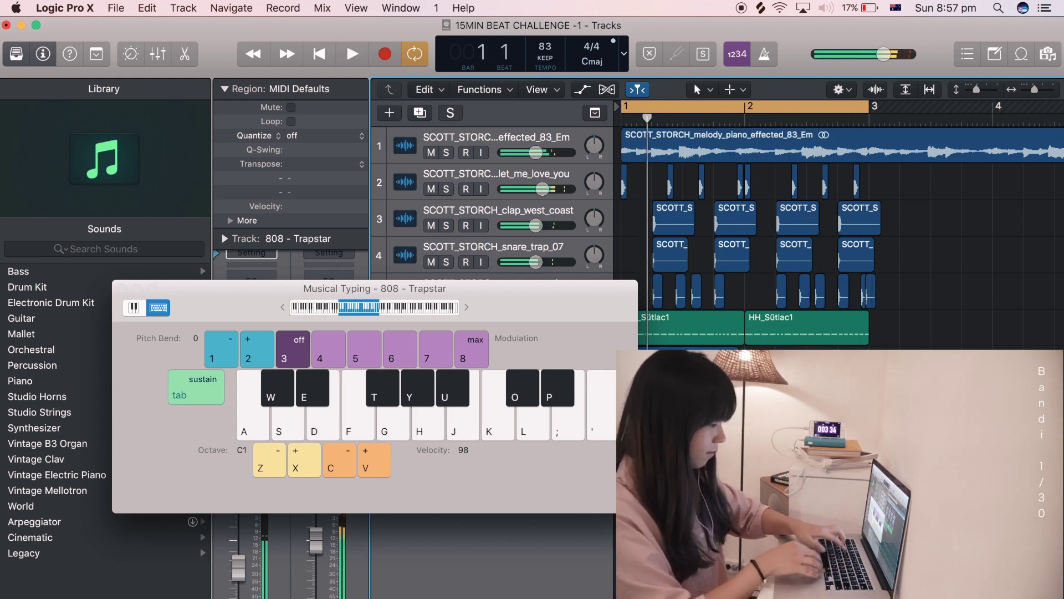
Record a two-bar 808 bass line of repeated low E notes with one high E and a closing B and C
key(r)
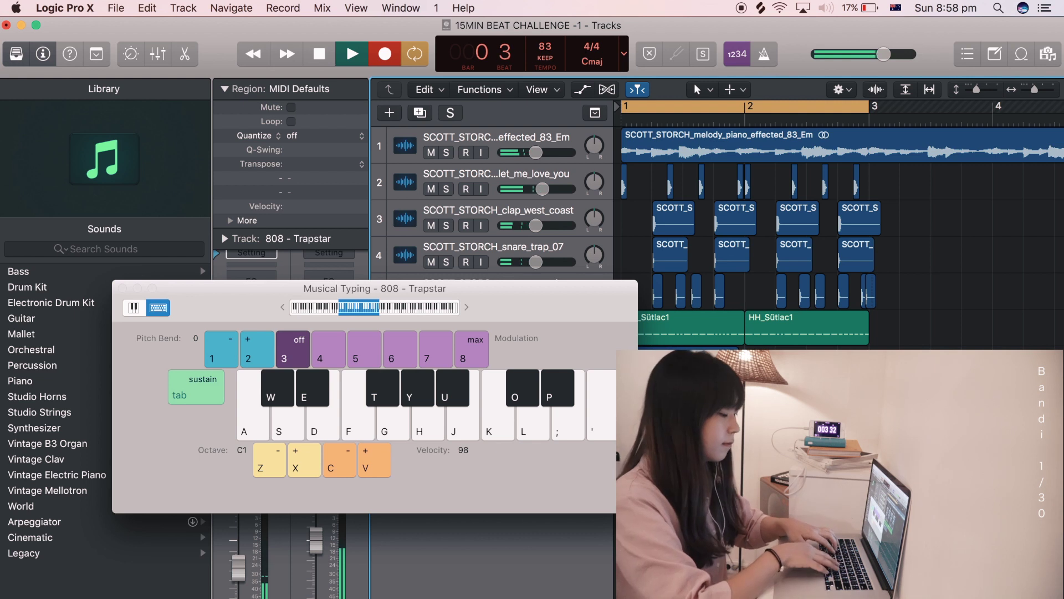
key(d)
key(d)
key(d)
key(d)
key(semicolon)
key(d)
key(d)
key(d)
key(d)
key(j)
key(k)
key(space)
key(d)
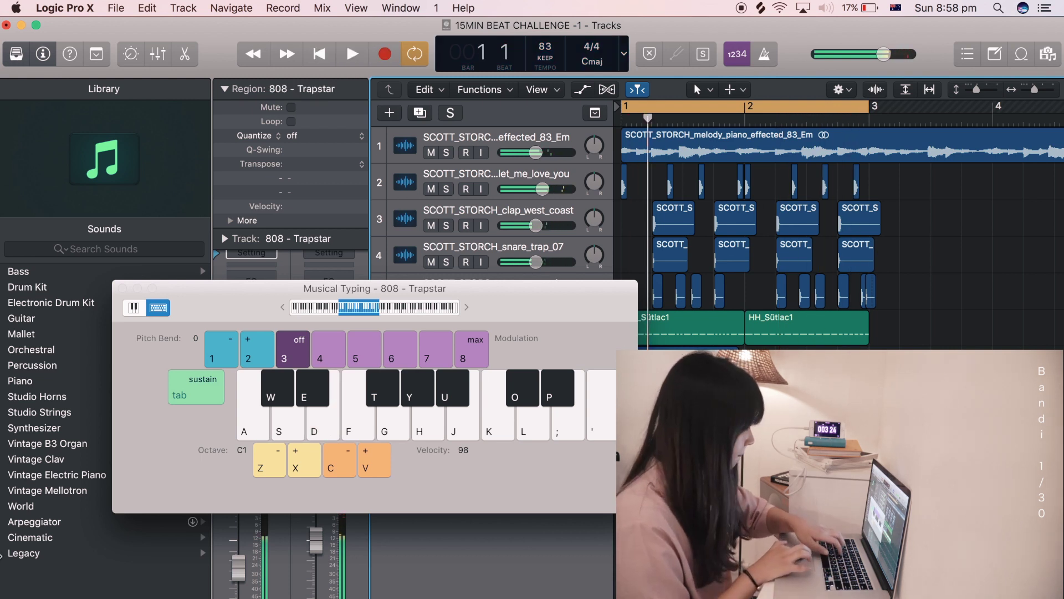
Close Musical Typing, play back the recording and open the 808 - Trapstar region in the Piano Roll
click(122, 288)
key(space)
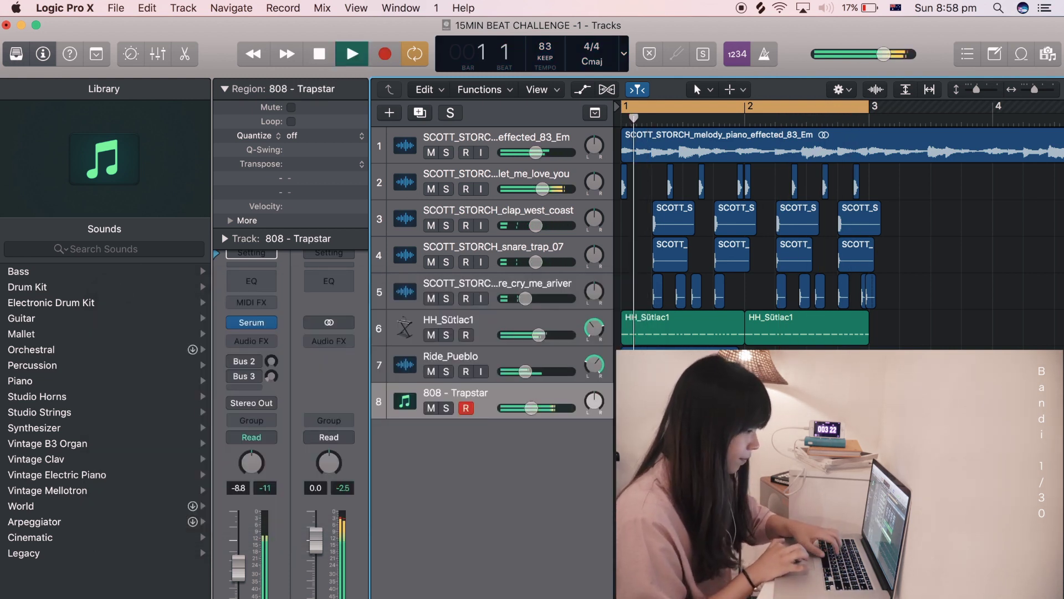
key(e)
key(space)
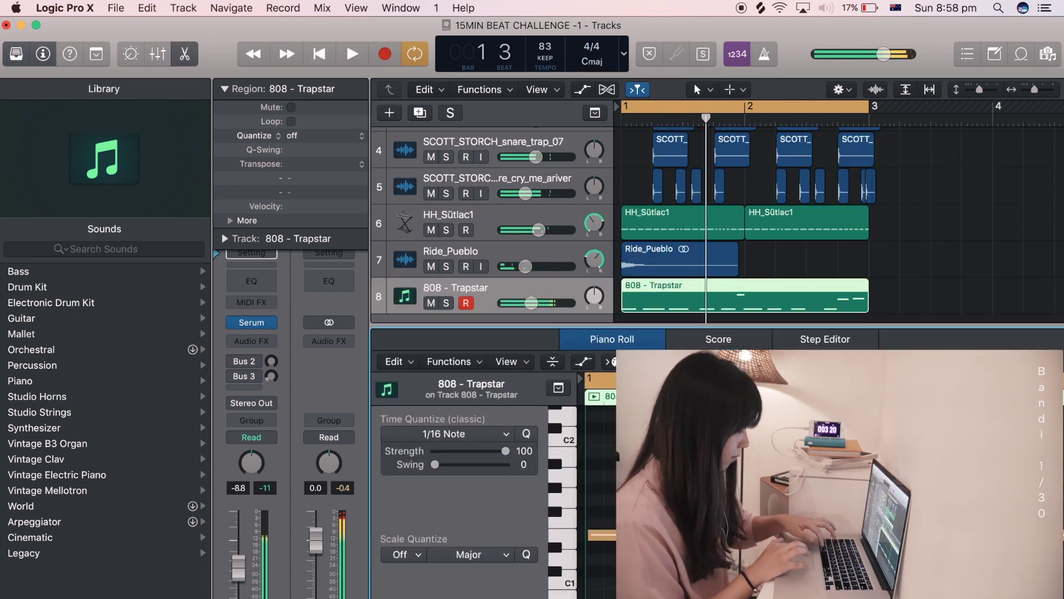
Play back the opening of the 808 - Trapstar region in short bursts and audition its individual low E notes
key(space)
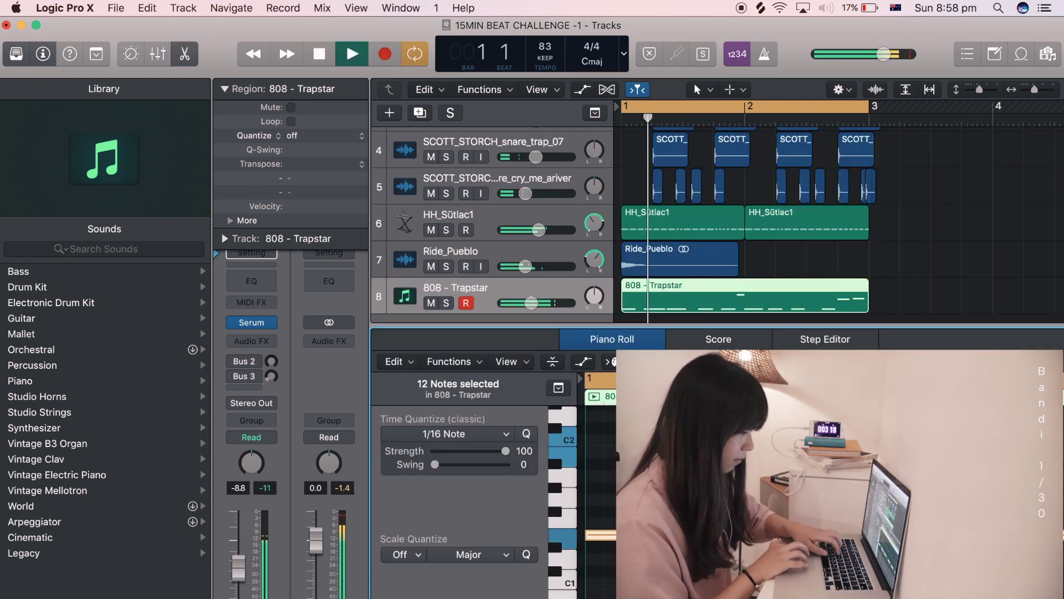
key(space)
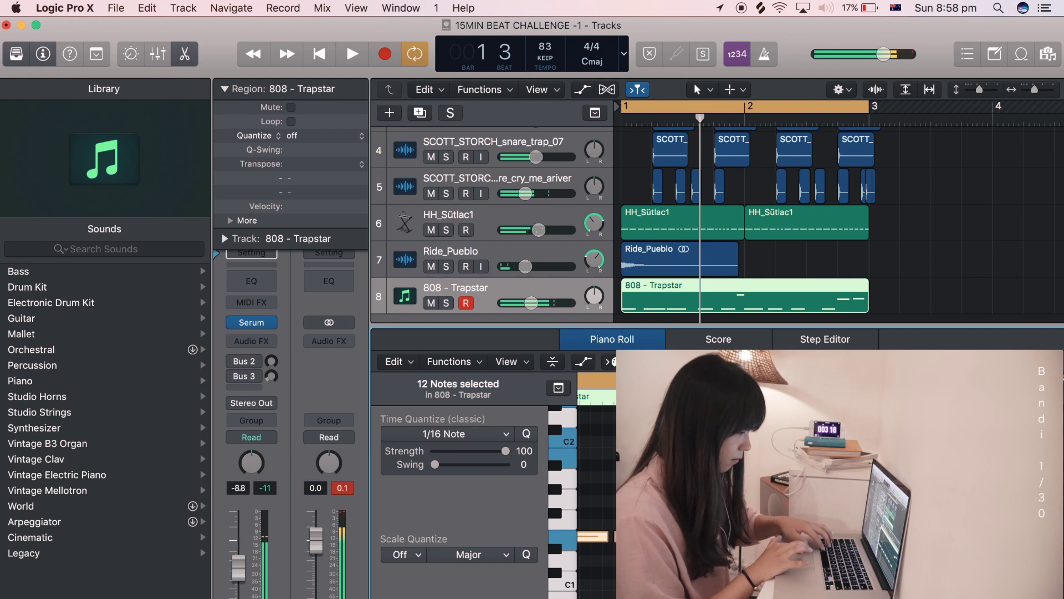
key(space)
key(space)
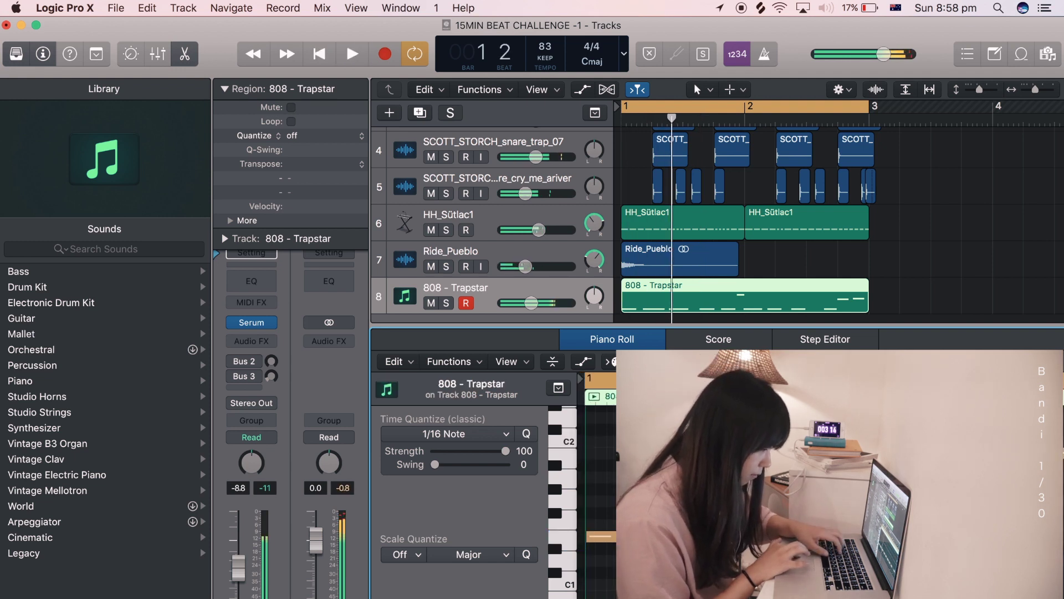
key(Right)
key(space)
key(space)
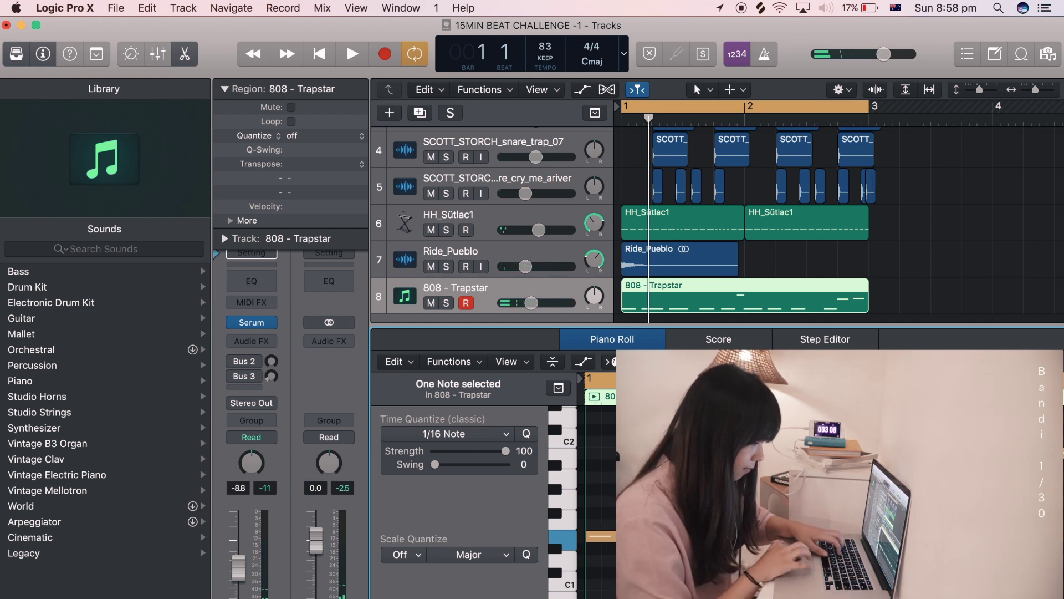
key(Right)
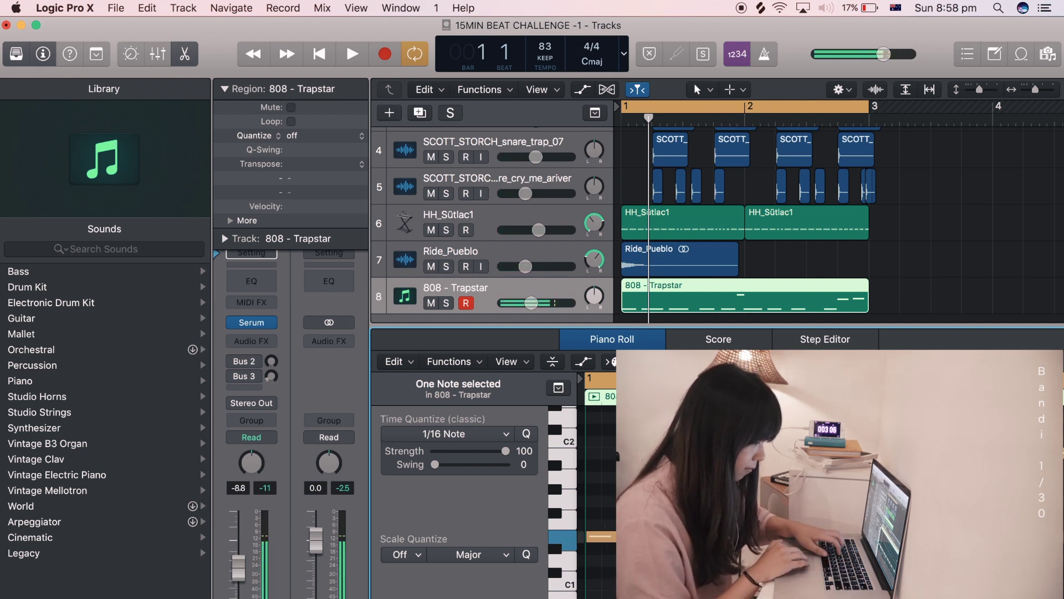
Select all notes of the 808 - Trapstar region, clear the selection and replay the loop to check their timing
key(super+shift+a)
key(super+a)
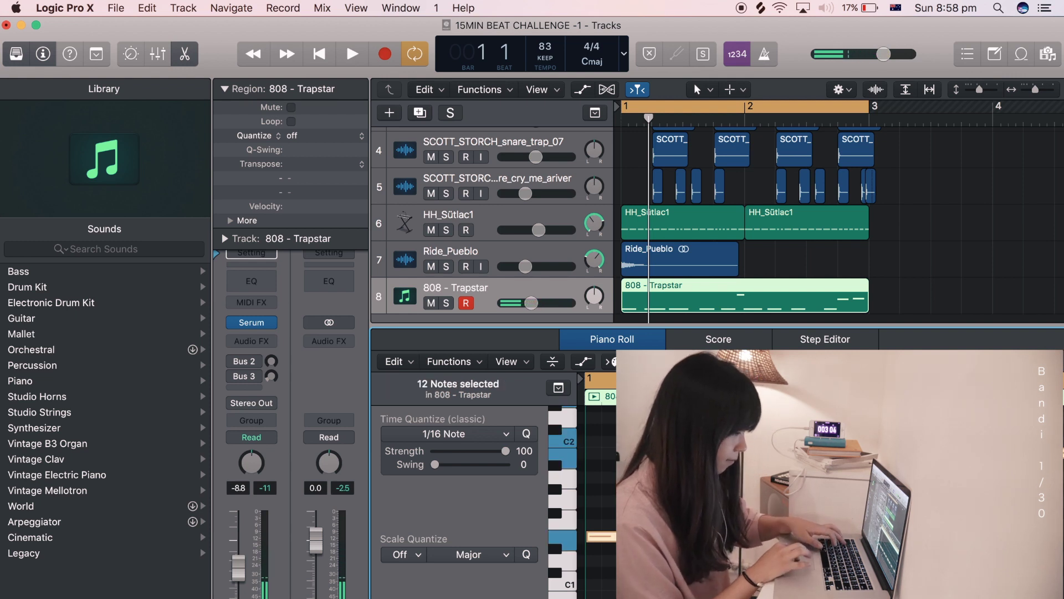
key(super+shift+a)
key(space)
key(space)
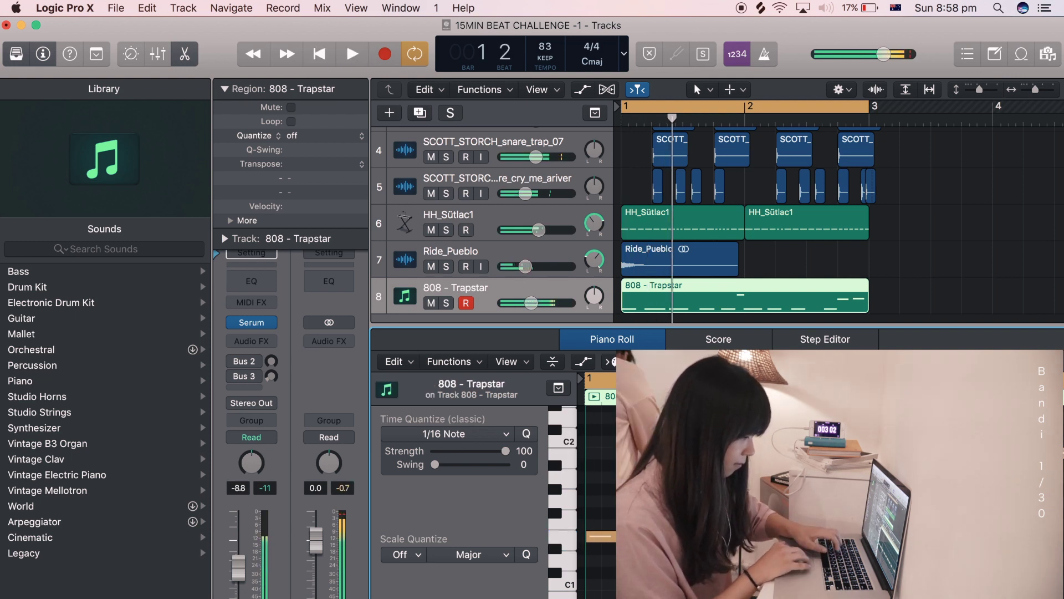
key(super+a)
key(super+shift+a)
key(space)
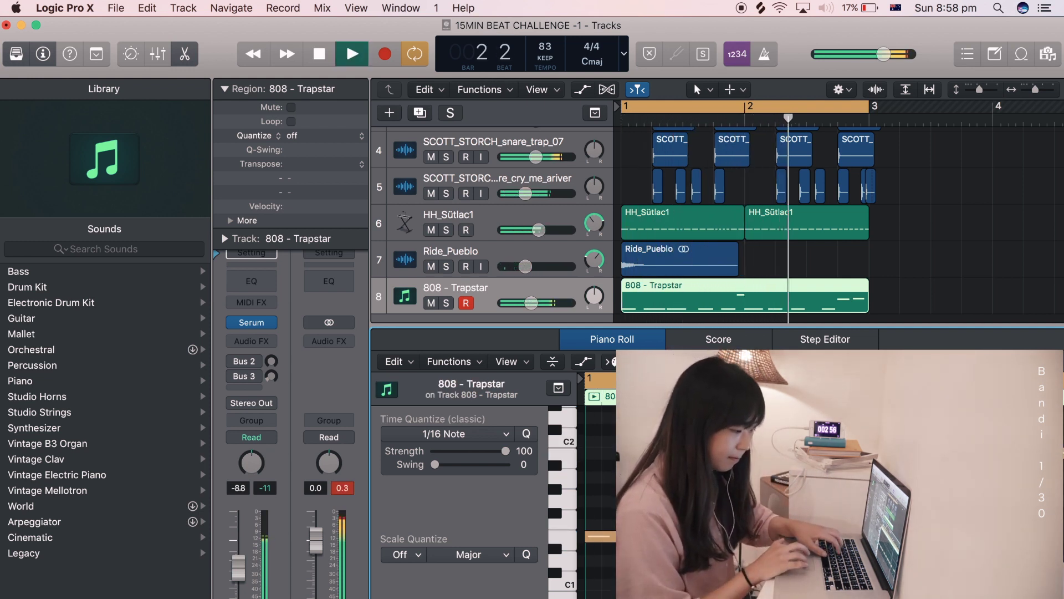
Replay the two-bar loop repeatedly to judge how the 808 notes sit against the drums
key(space)
key(space)
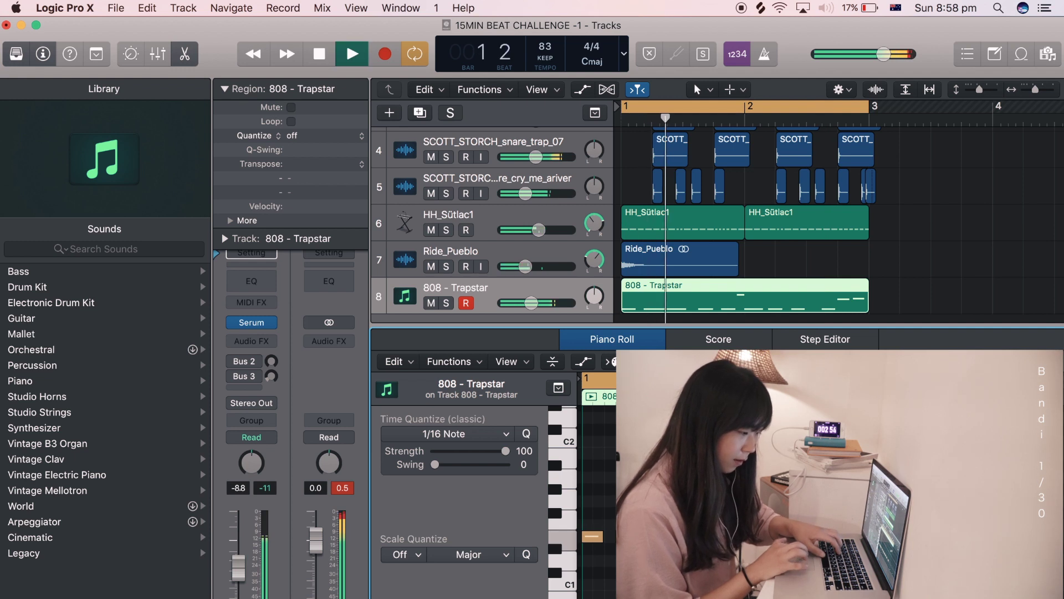
key(space)
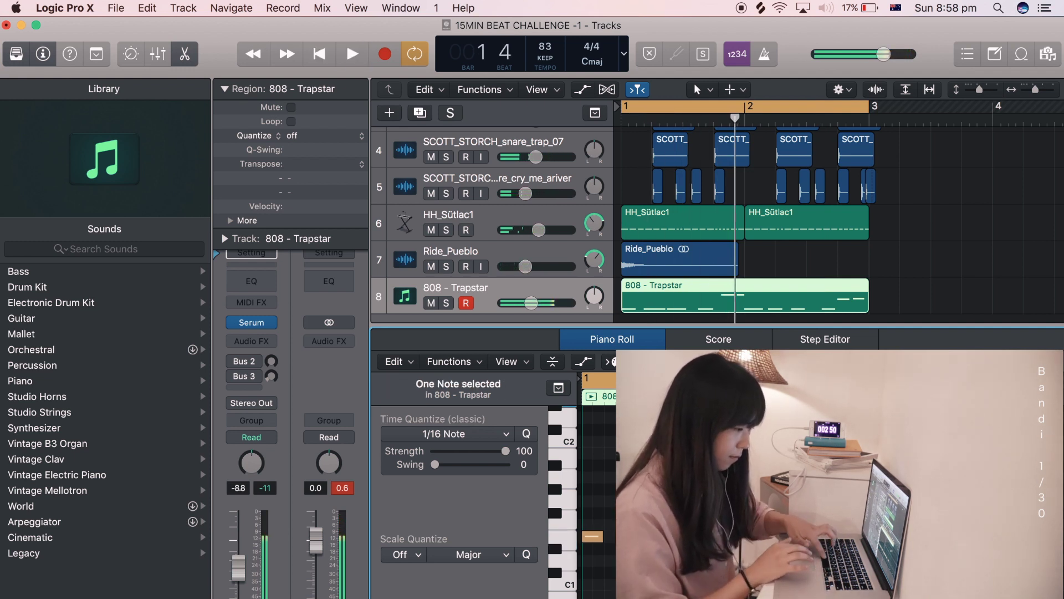
key(space)
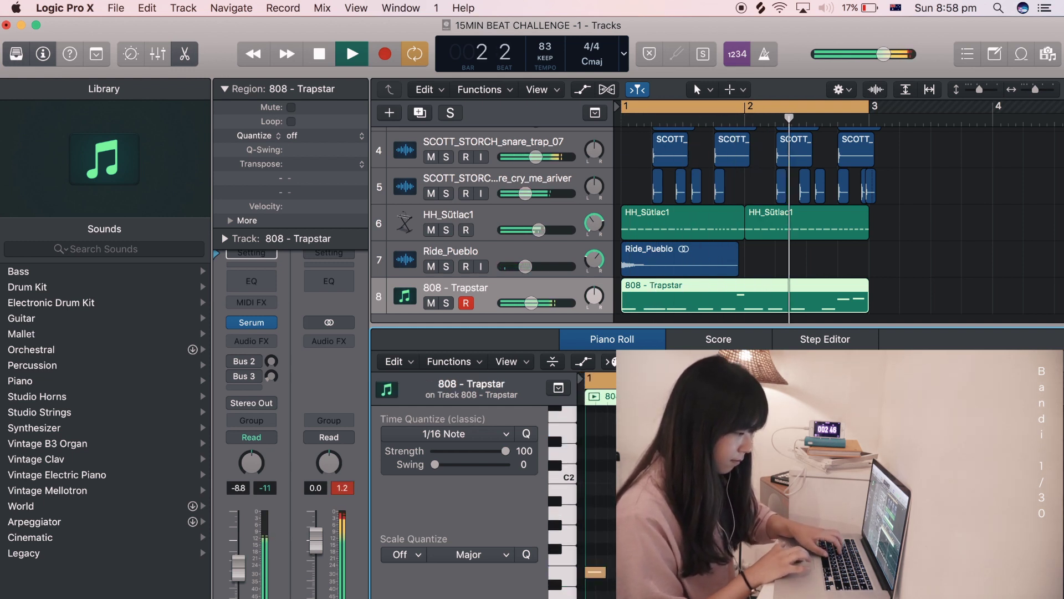
key(space)
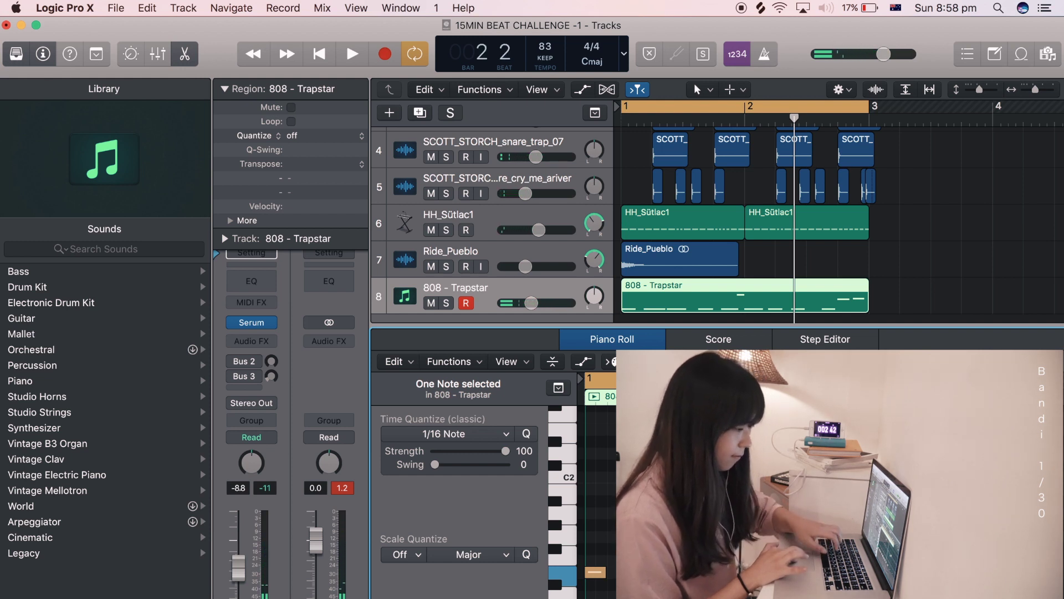
key(space)
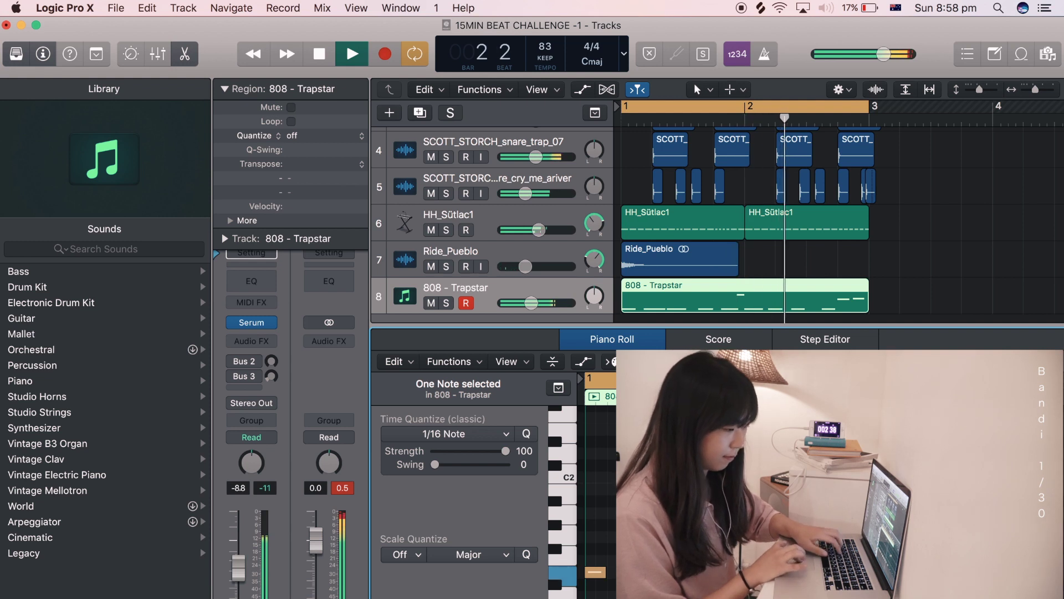
key(space)
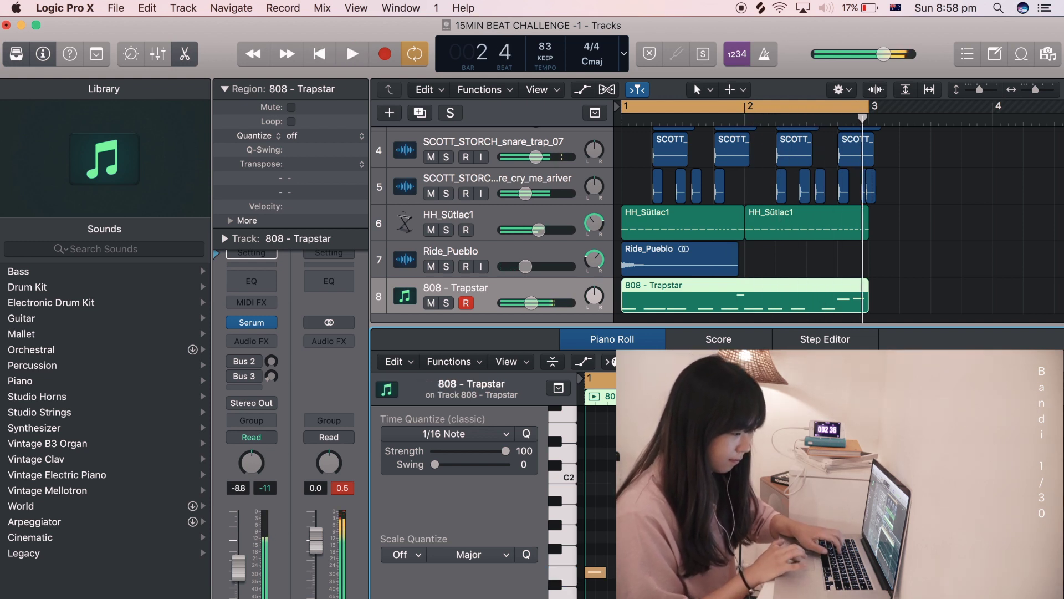
Move the closing B and C notes of the 808 line earlier in bar 2
key(Right)
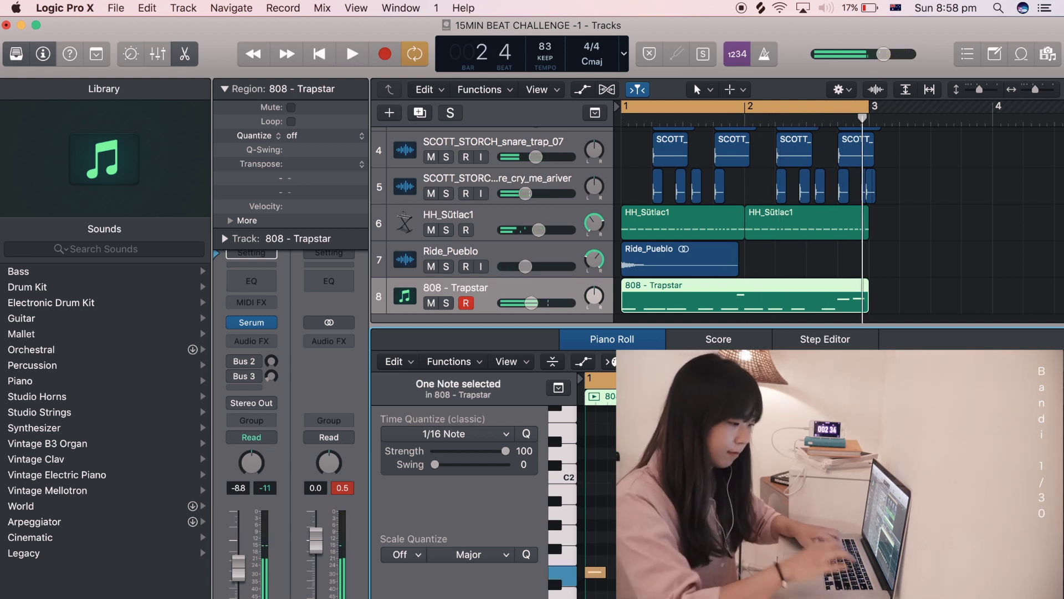
key(Right)
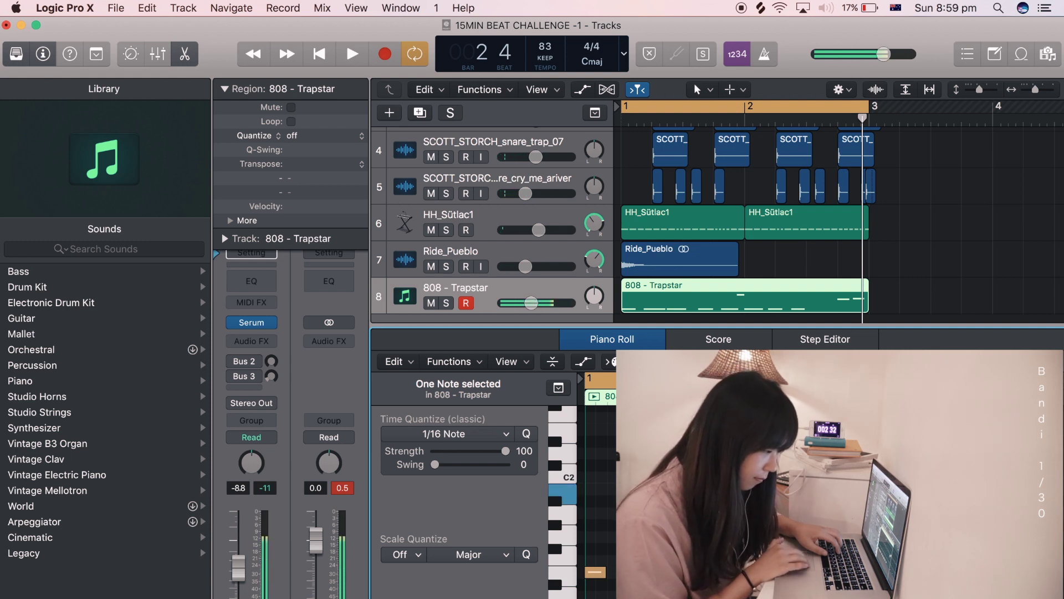
key(alt+Left)
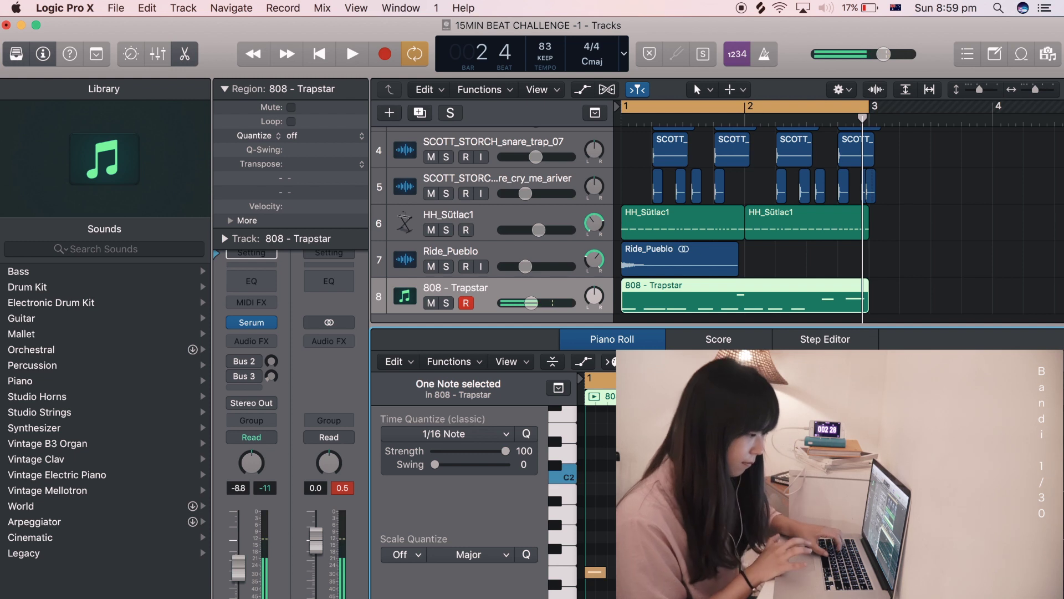
Set the 808 - Trapstar track volume to -9.8 dB during playback and close the Piano Roll
key(space)
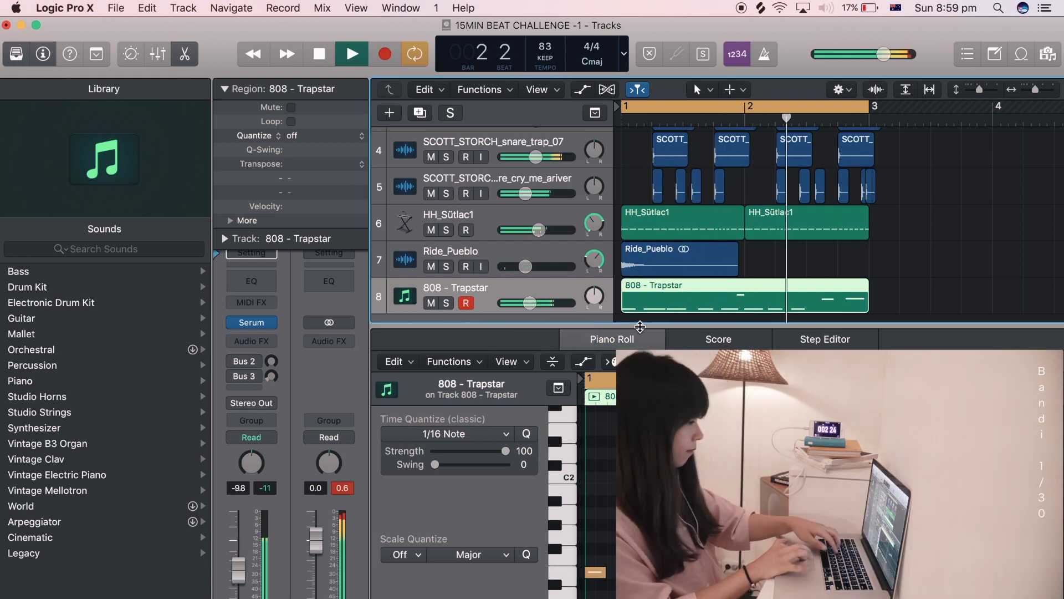
key(e)
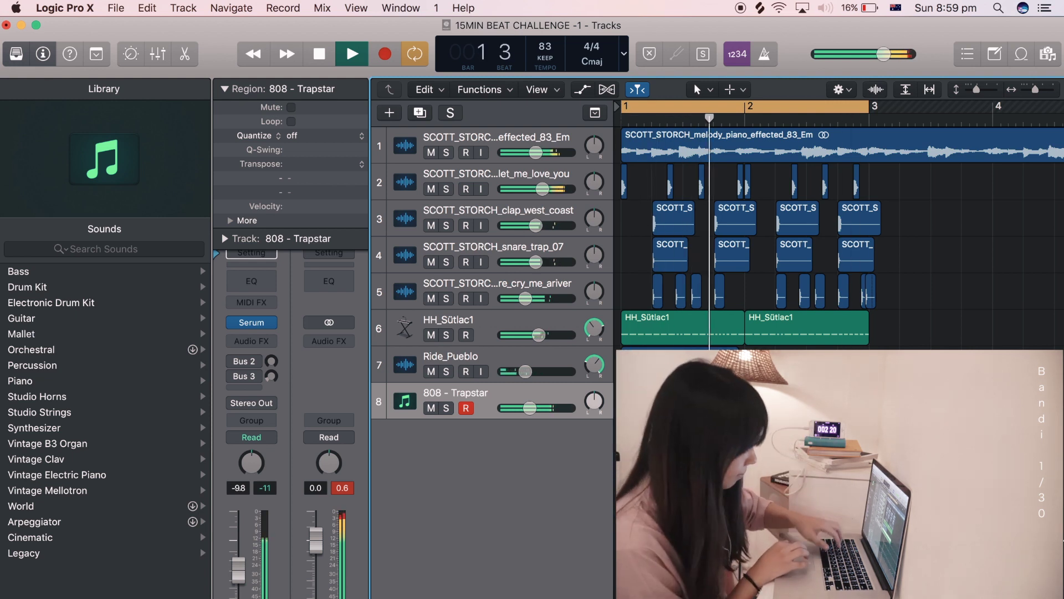
Hide the Library and Inspector to play back the whole arrangement, and bring both back
key(space)
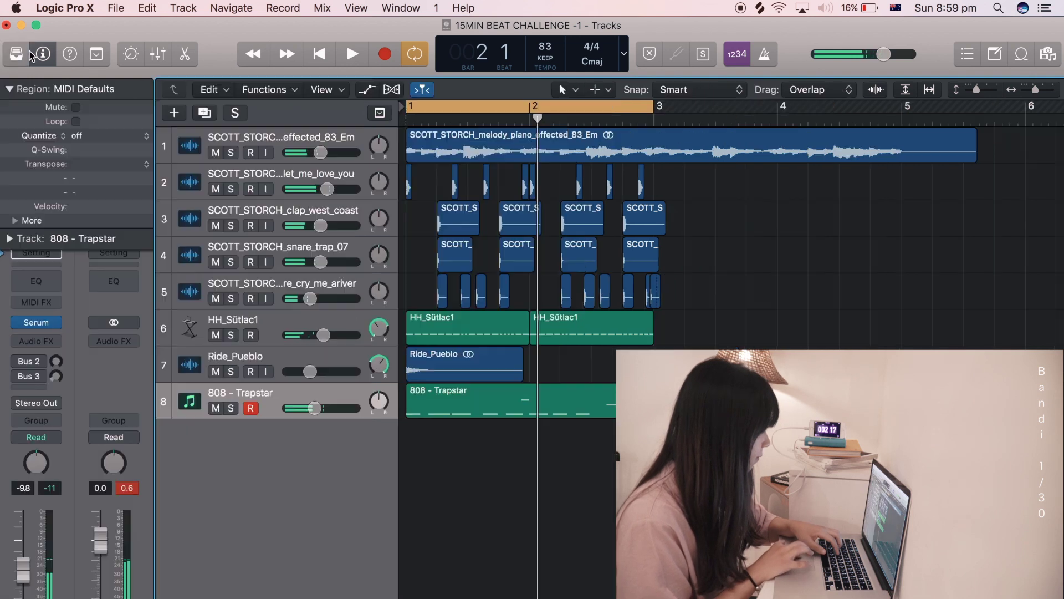
key(y)
click(43, 55)
key(space)
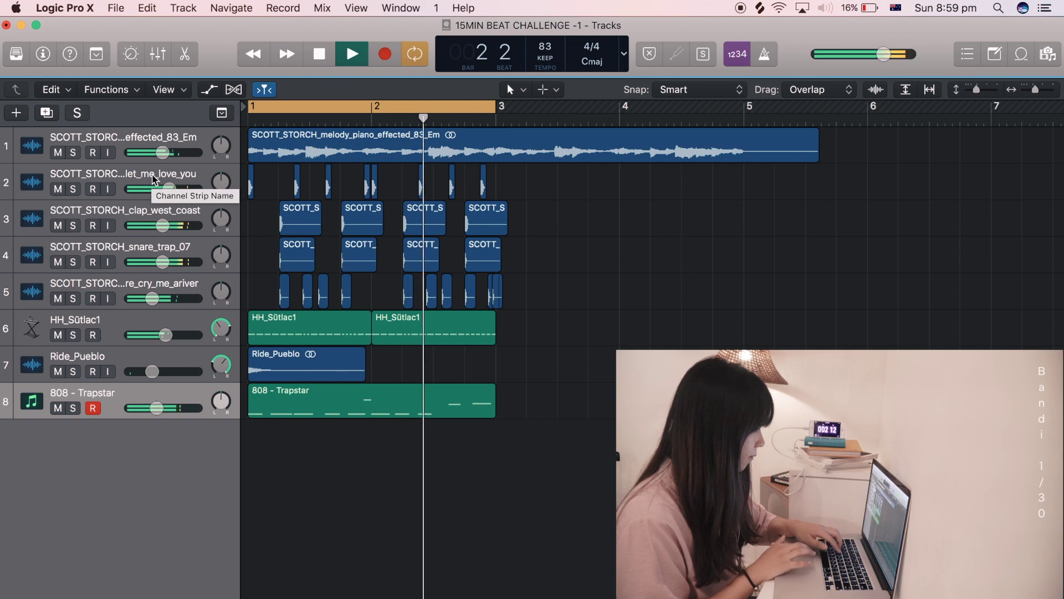
key(space)
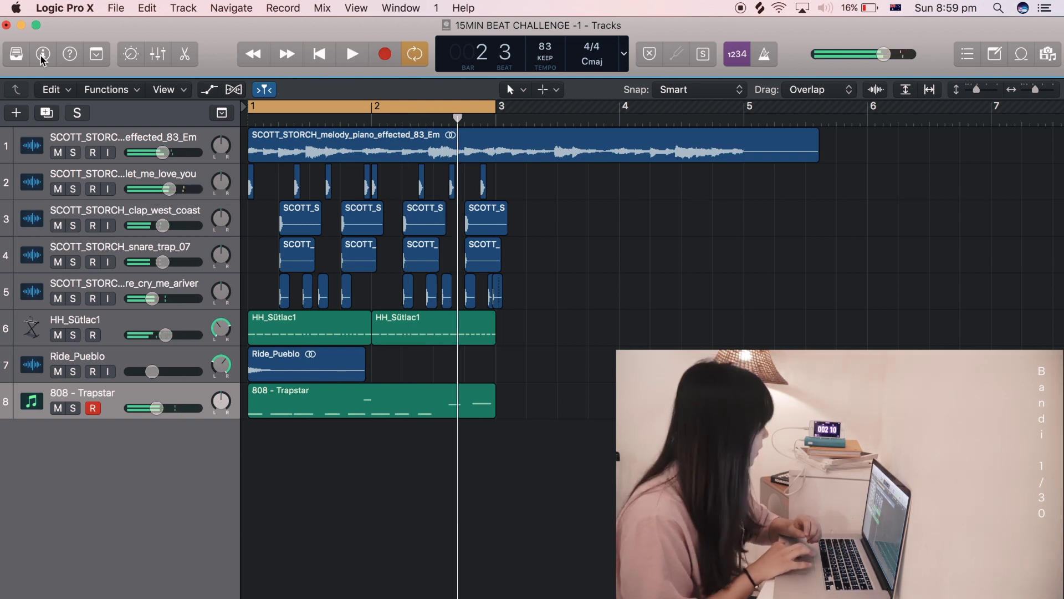
click(17, 54)
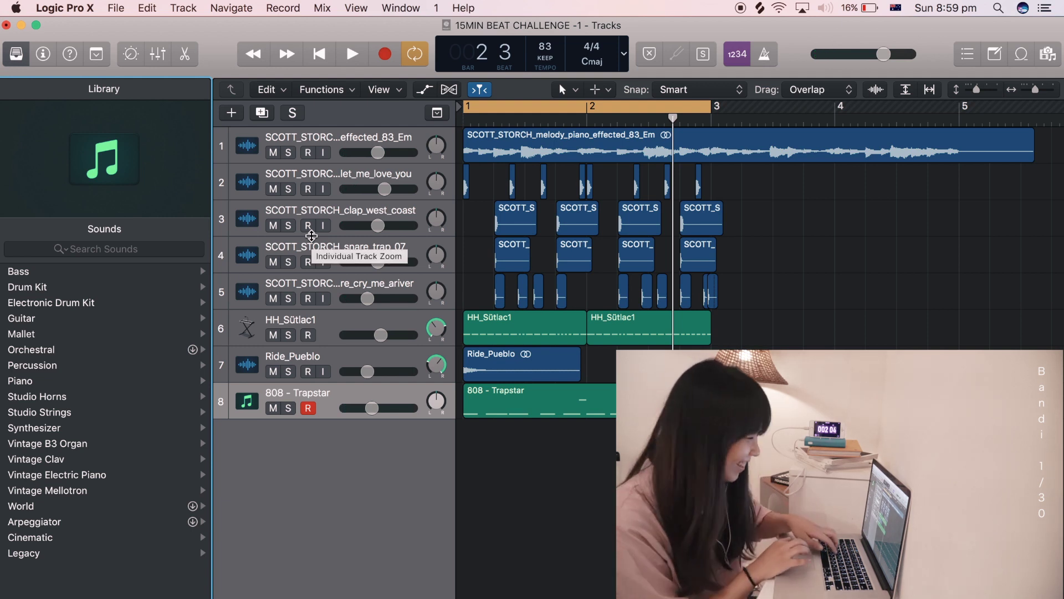
click(43, 55)
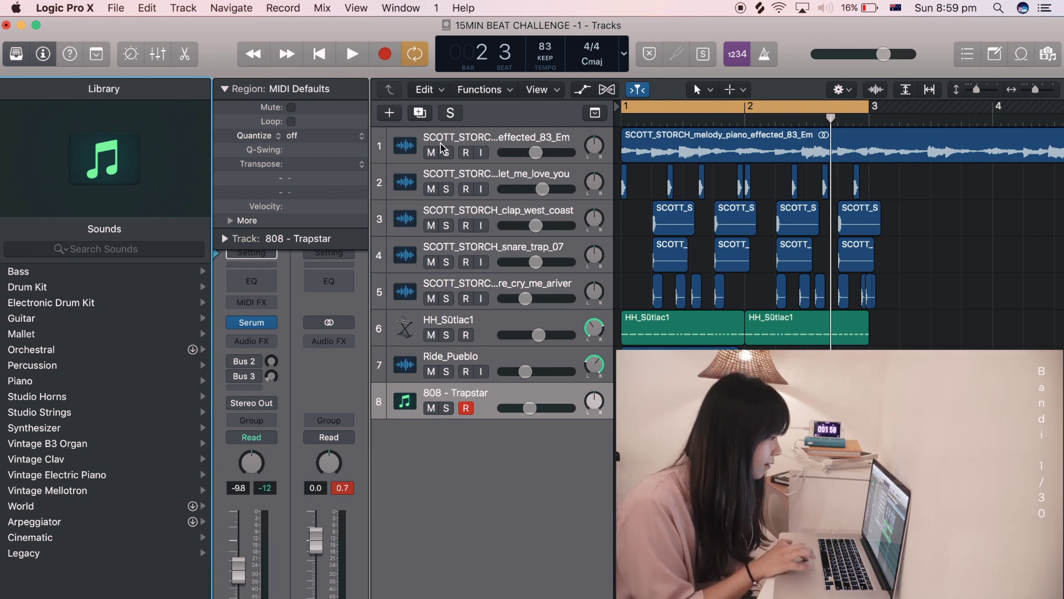
Add a second Serum instrument track below 808 - Trapstar and load the BELL - Apollo Bell preset from the ESW X Keys user bank
double_click(464, 460)
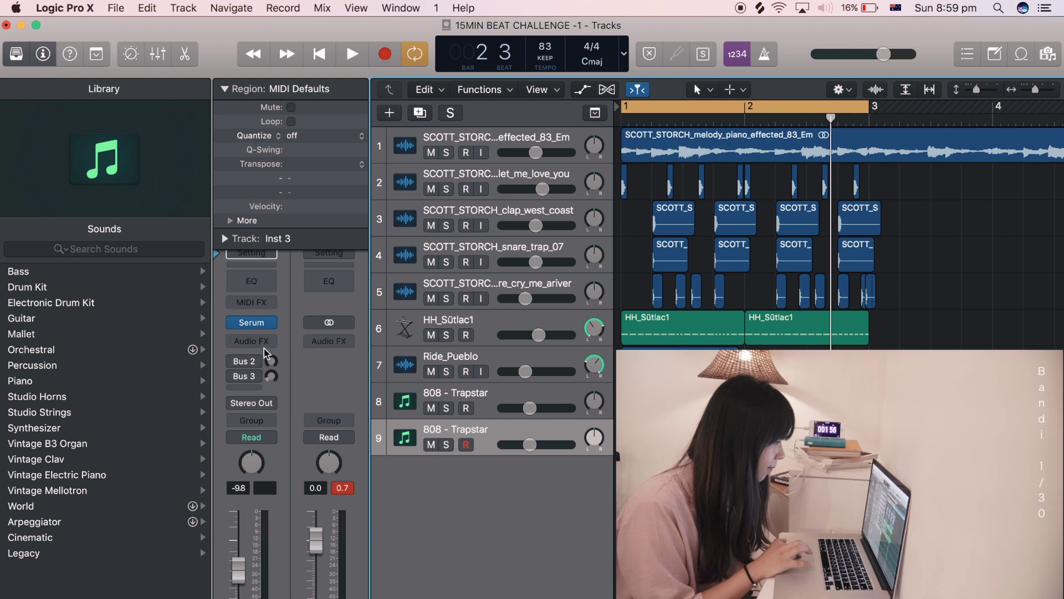
click(254, 324)
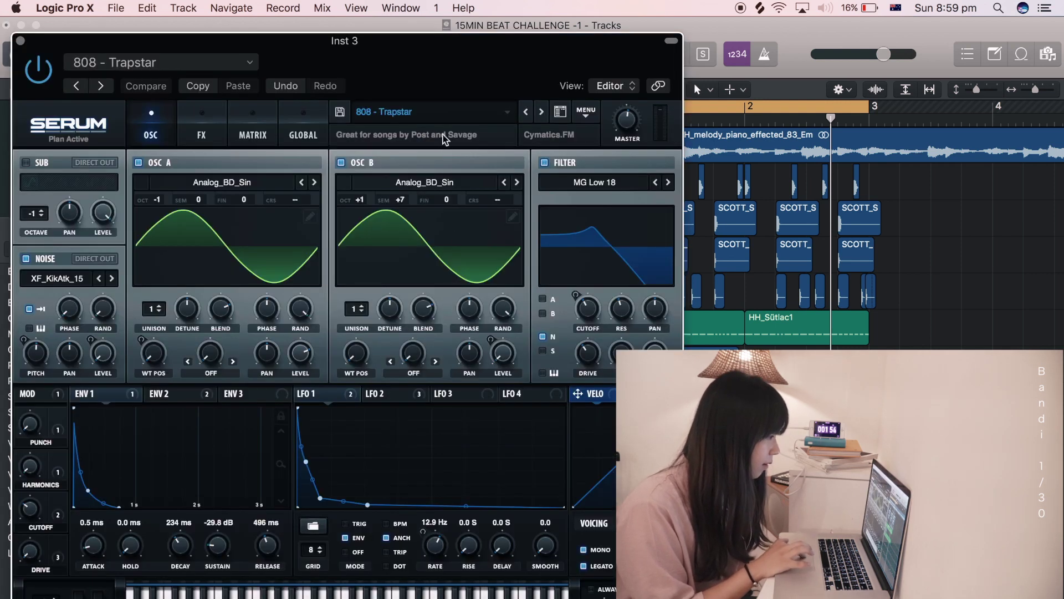
click(450, 110)
mouse_move(482, 249)
mouse_move(571, 290)
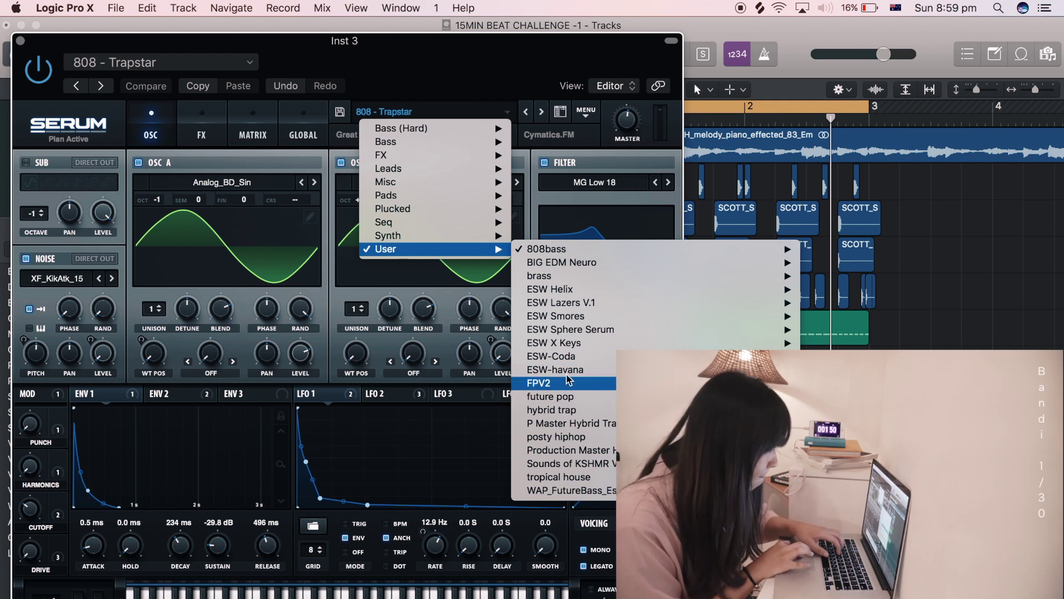
mouse_move(579, 363)
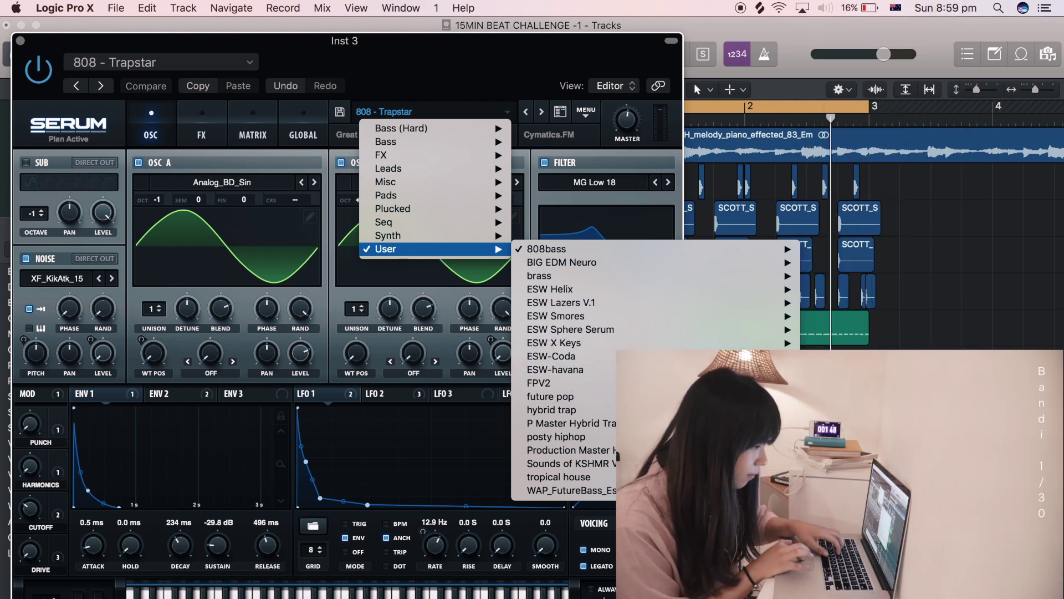
mouse_move(814, 344)
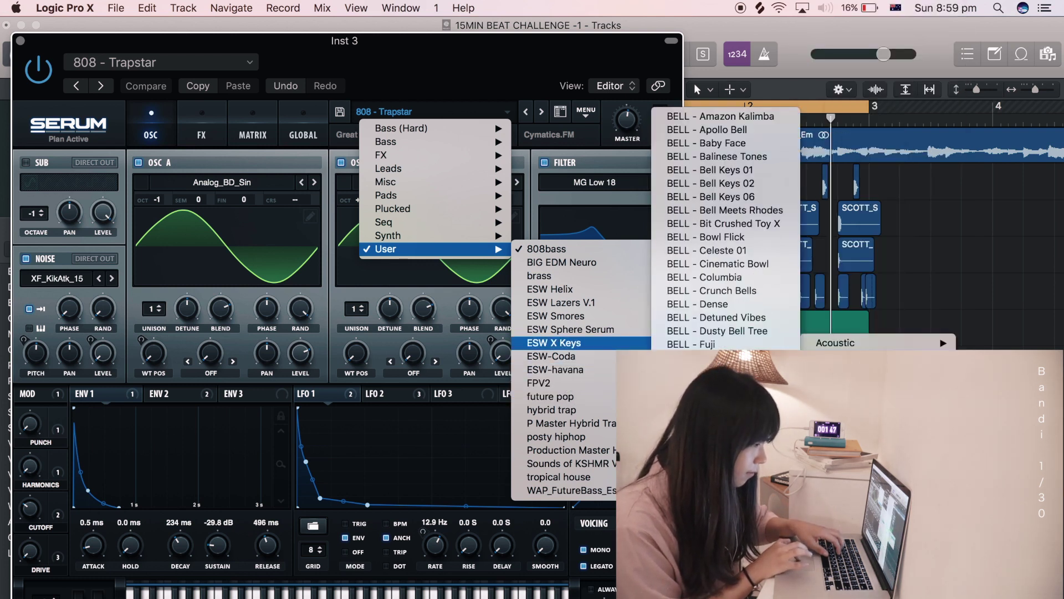
click(730, 131)
Audition the Apollo Bell sound with Musical Typing, trying D, E and B notes in octaves from C1 up to C3
key(super+k)
key(d)
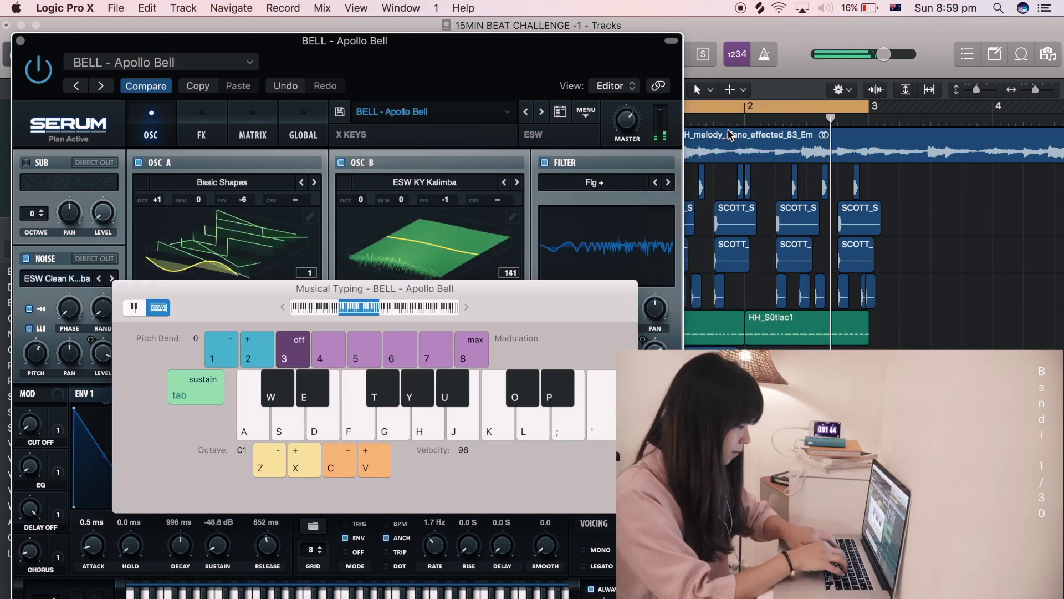
key(x)
key(s)
key(x)
key(d)
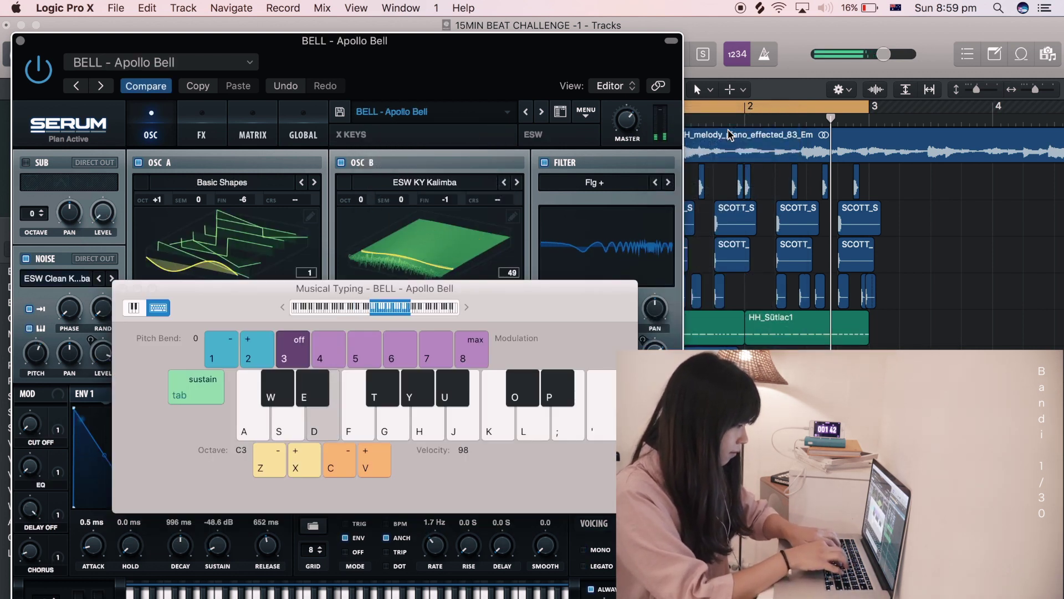
key(j)
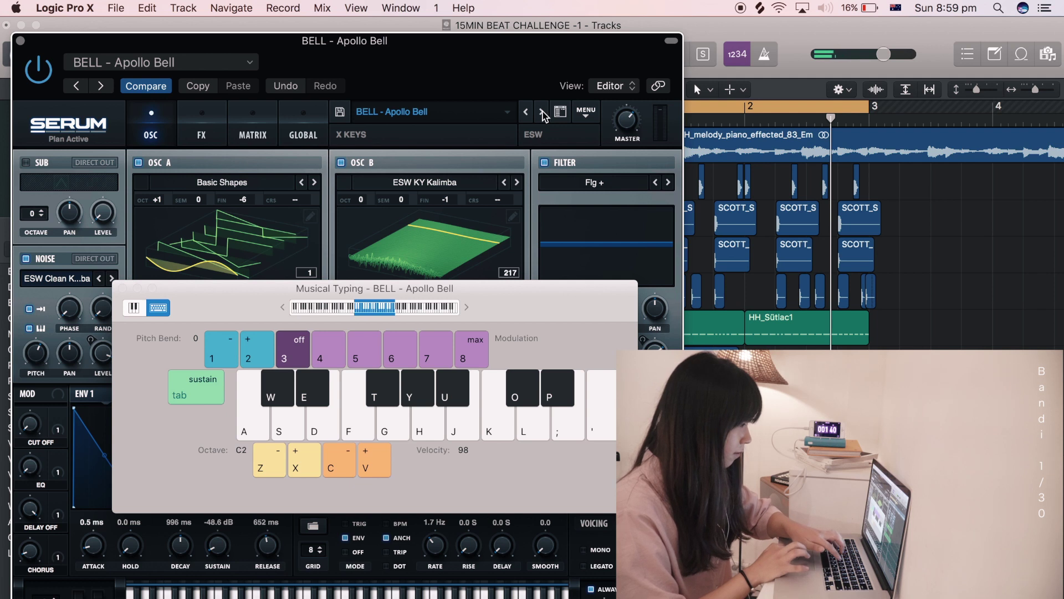
Try the BELL - Baby Face and BELL - Balinese Tones presets in Serum and browse the other ESW X Keys presets
click(543, 112)
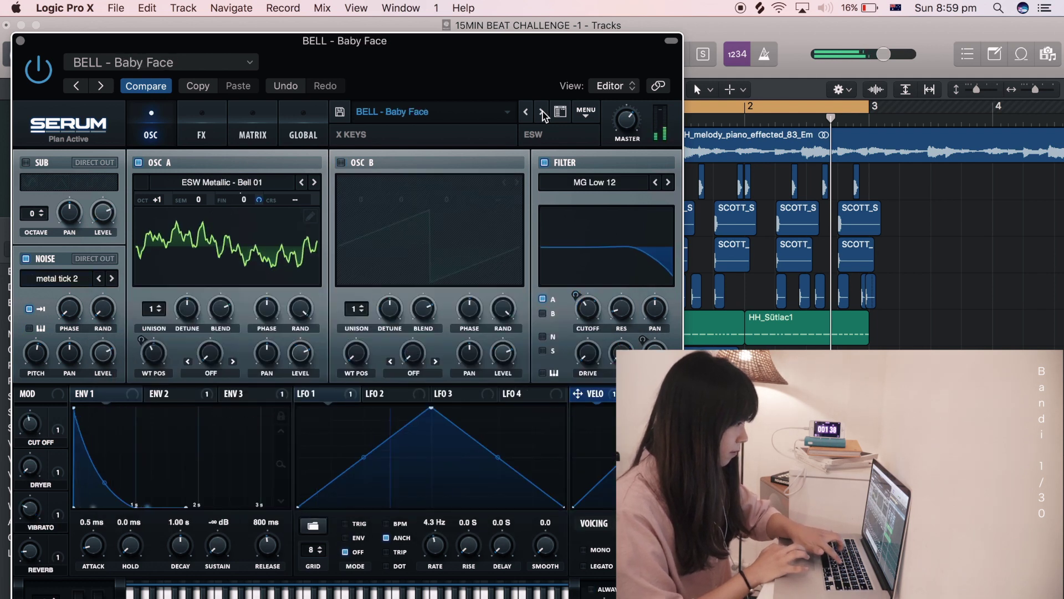
click(543, 111)
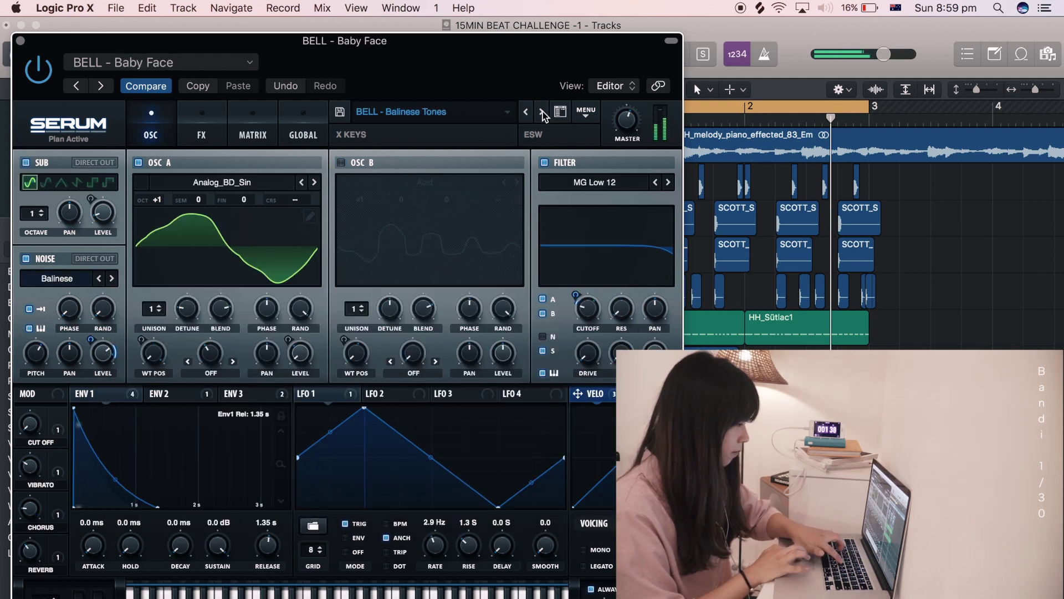
click(486, 108)
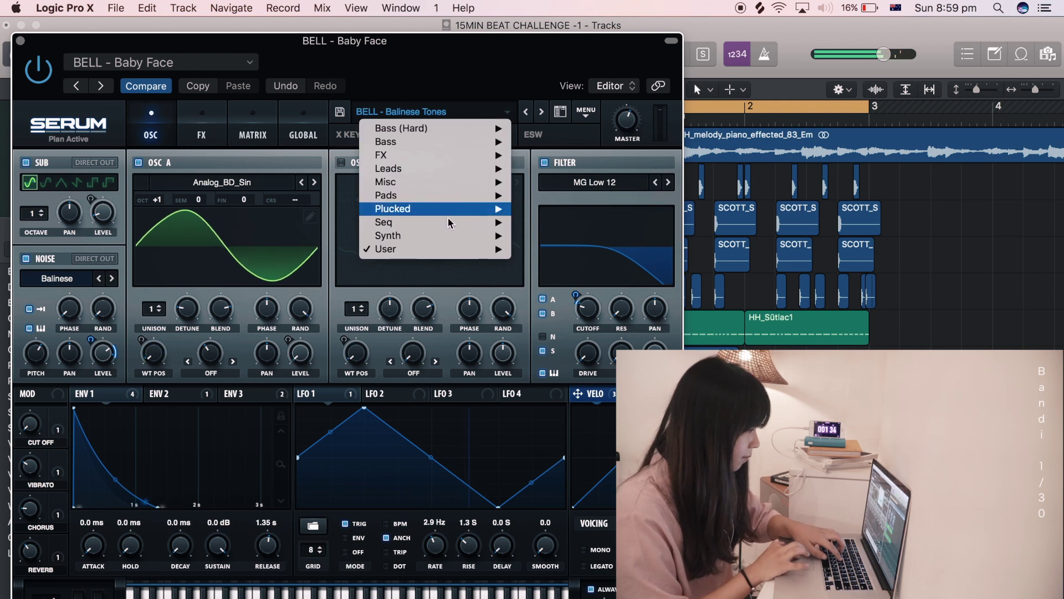
mouse_move(467, 249)
mouse_move(581, 377)
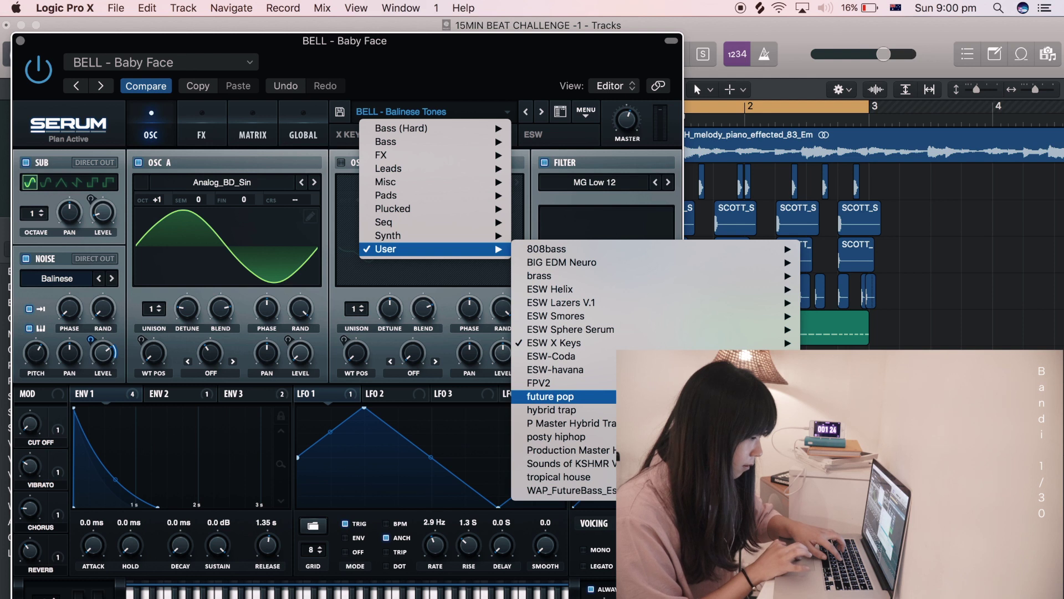
mouse_move(618, 342)
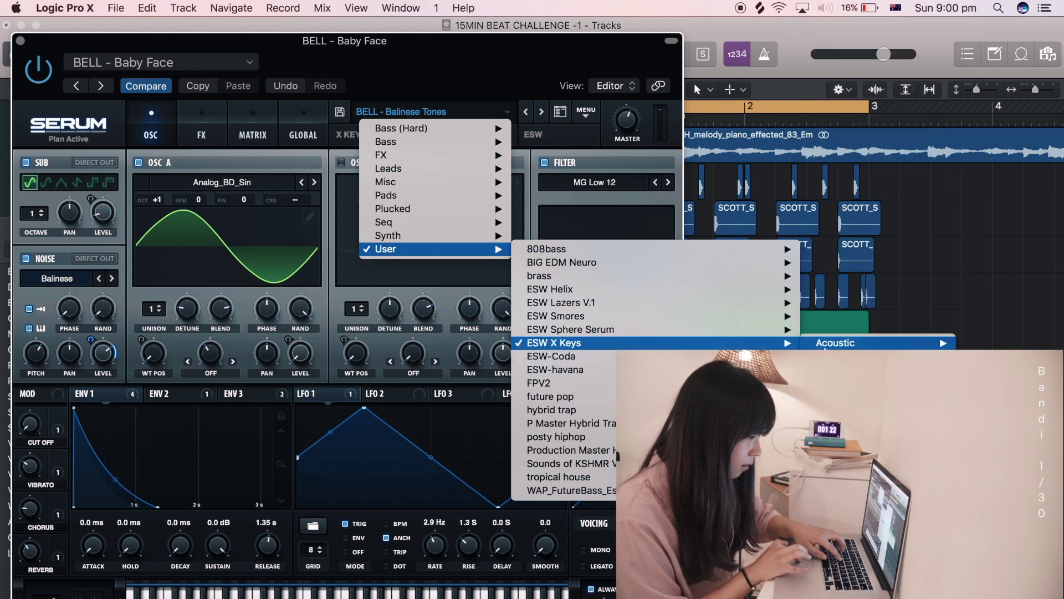
mouse_move(831, 357)
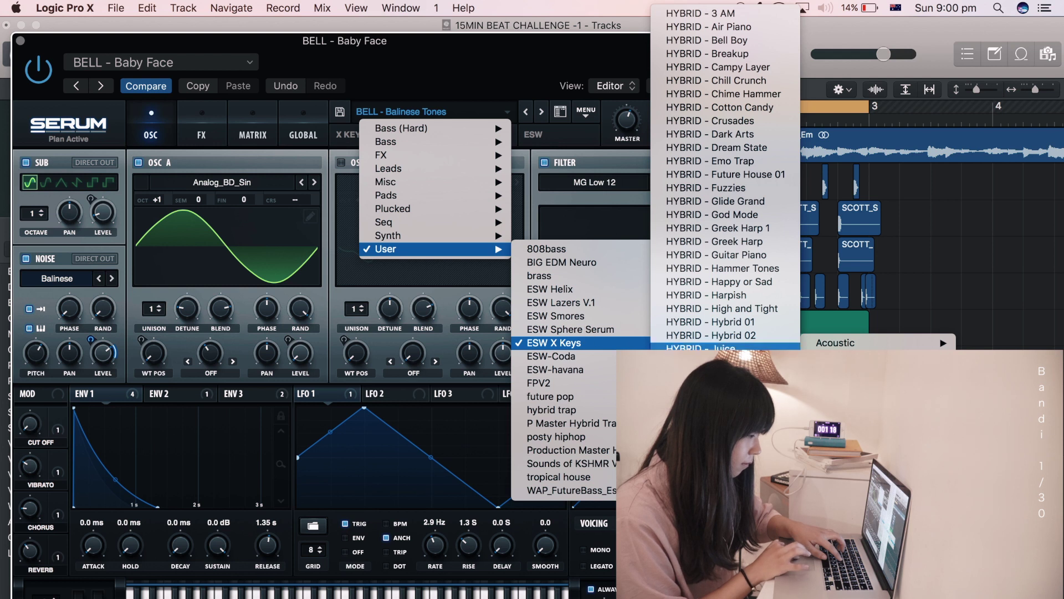
mouse_move(832, 383)
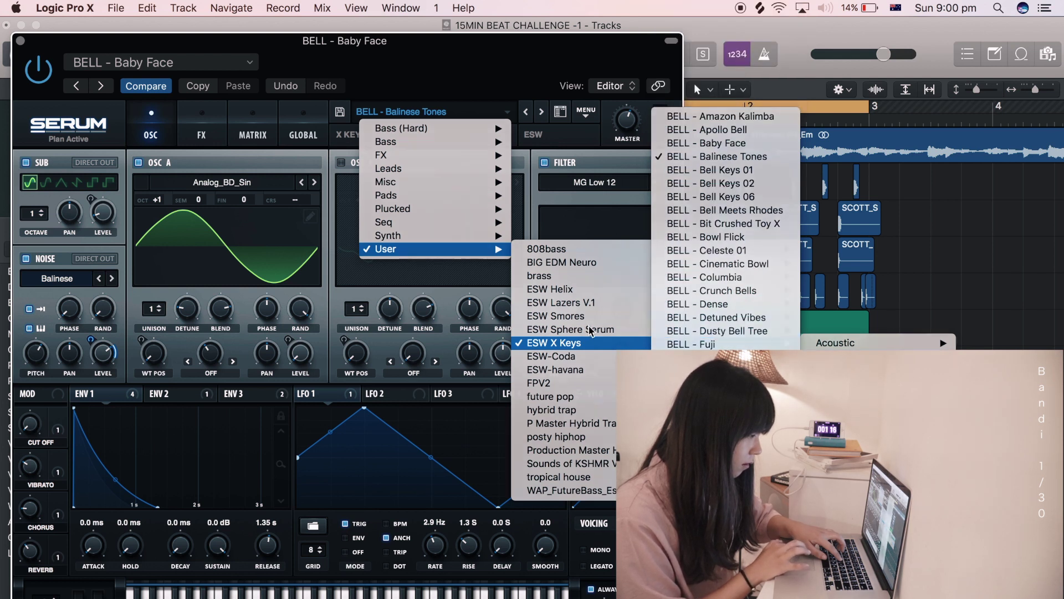
click(483, 159)
Load the BELL - Air Bells preset from the ESW Sphere Serum user bank
click(464, 108)
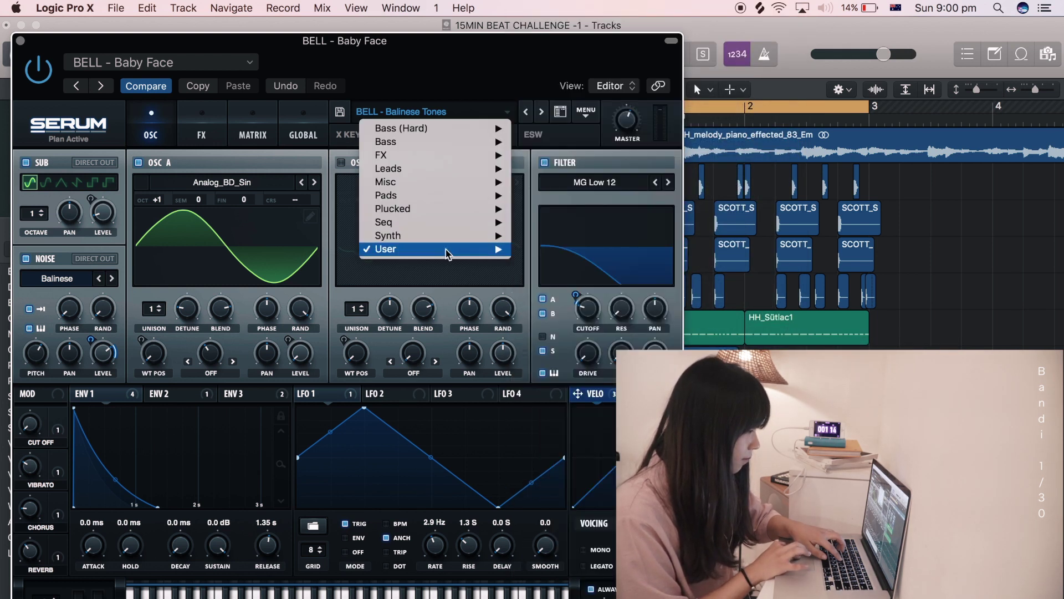
mouse_move(553, 318)
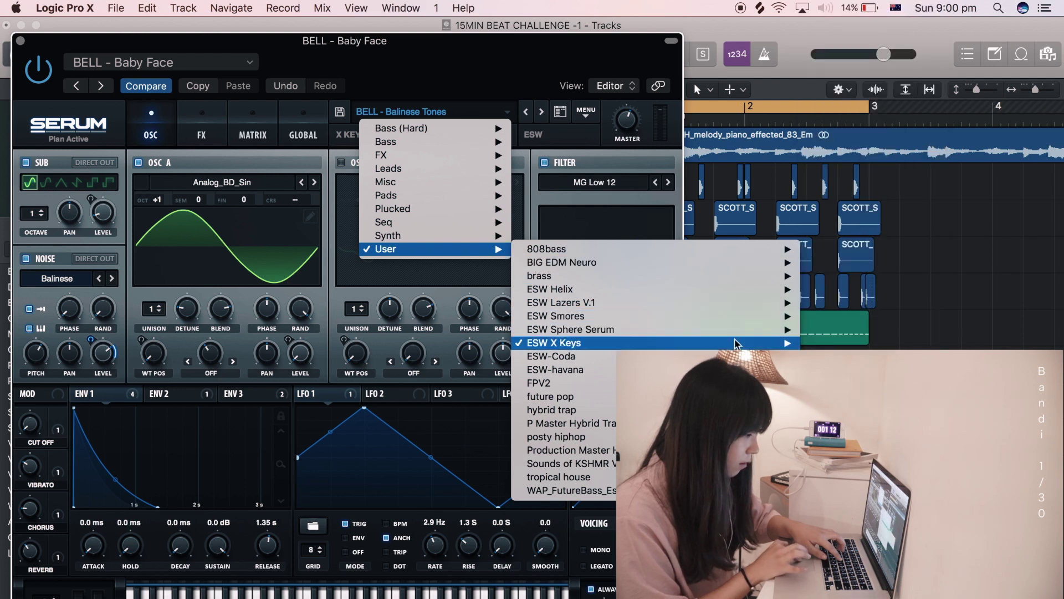
mouse_move(720, 329)
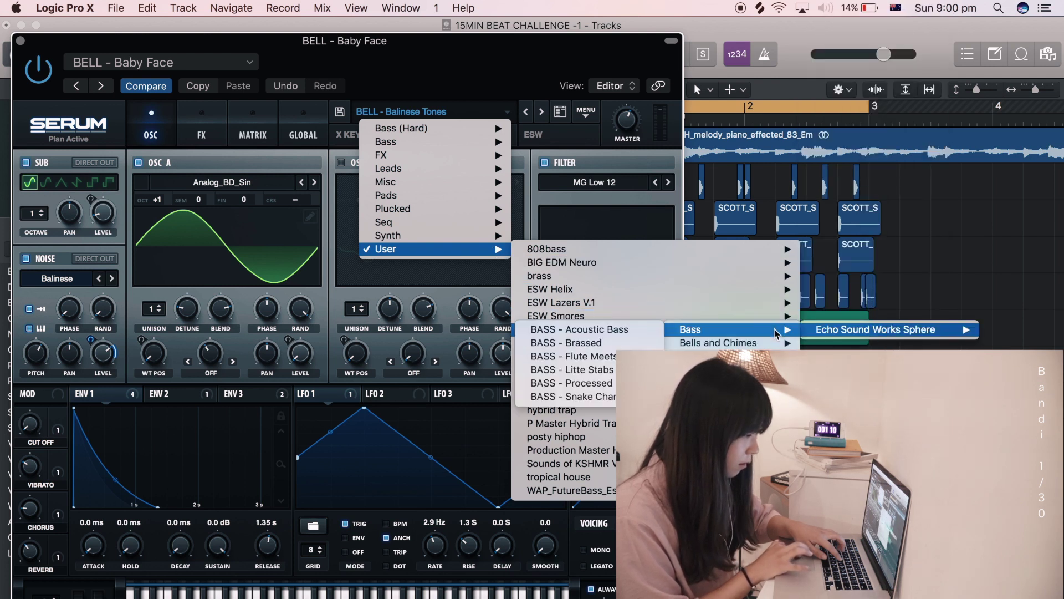
click(591, 265)
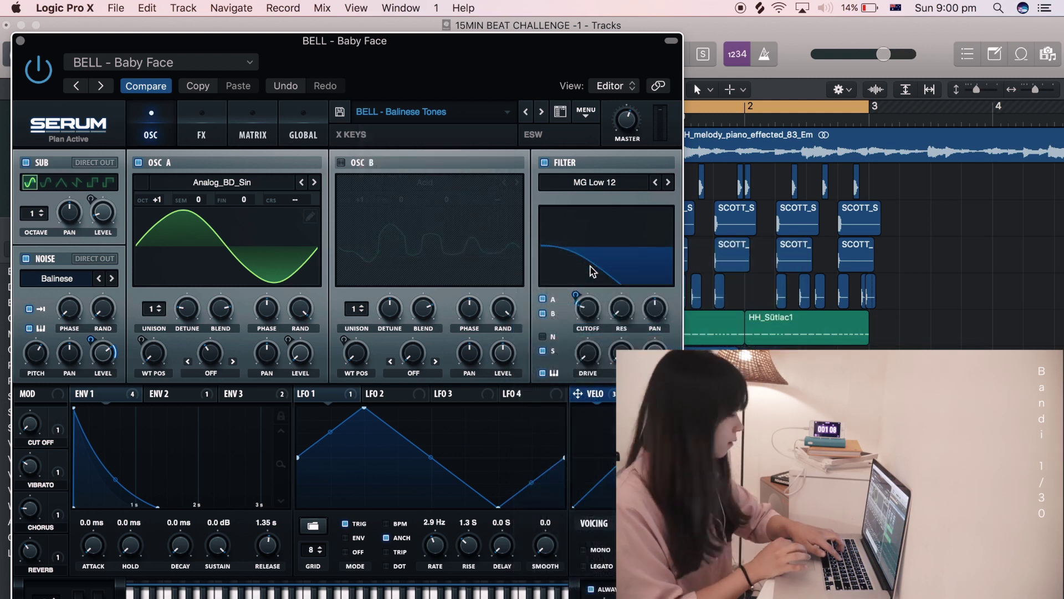
Audition the Air Bells sound with Musical Typing and hide the Event List
key(d)
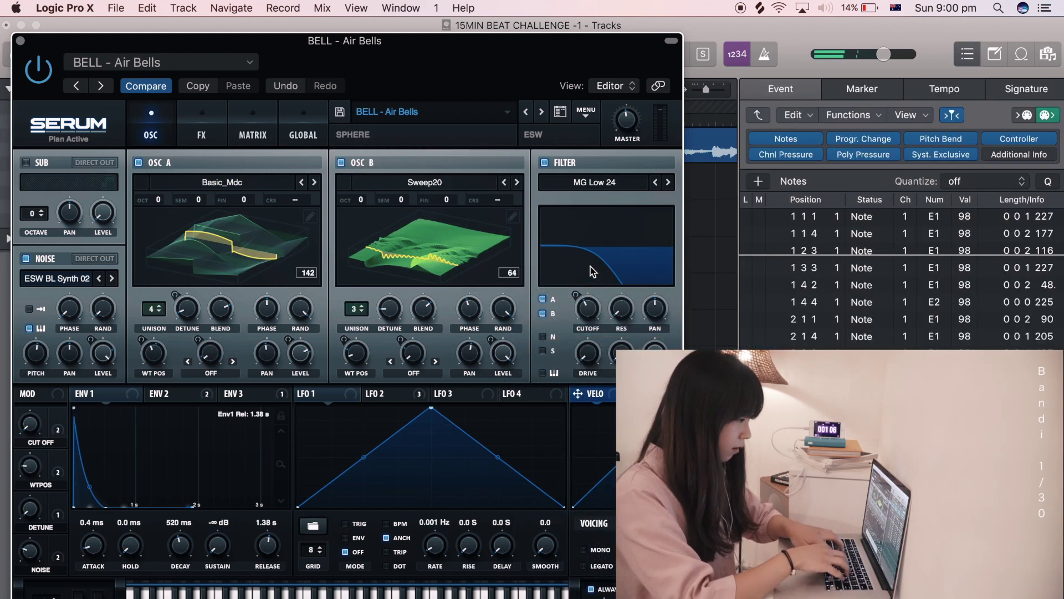
key(super+k)
key(d)
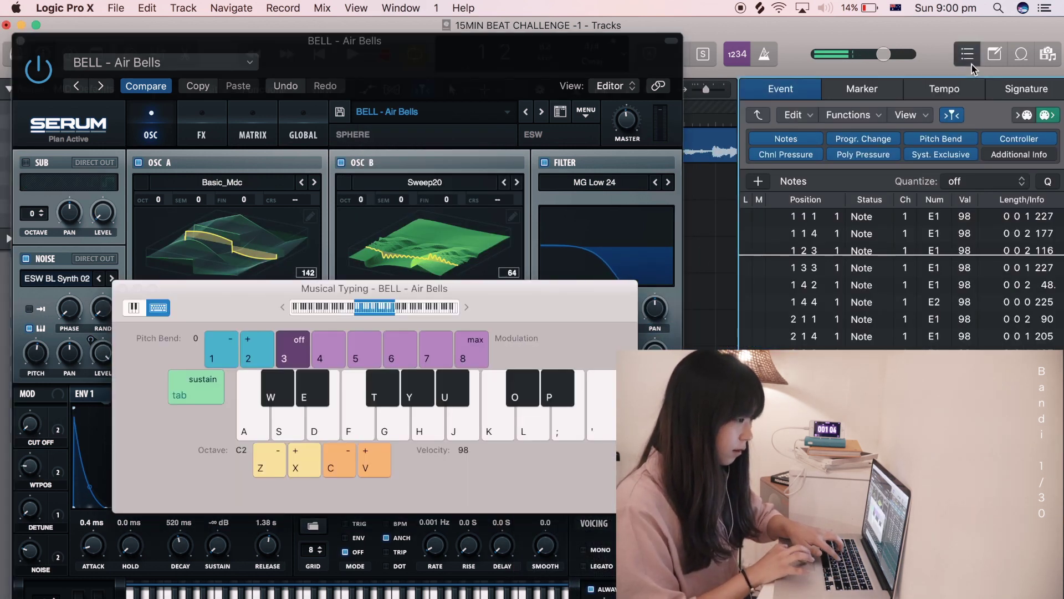
click(970, 63)
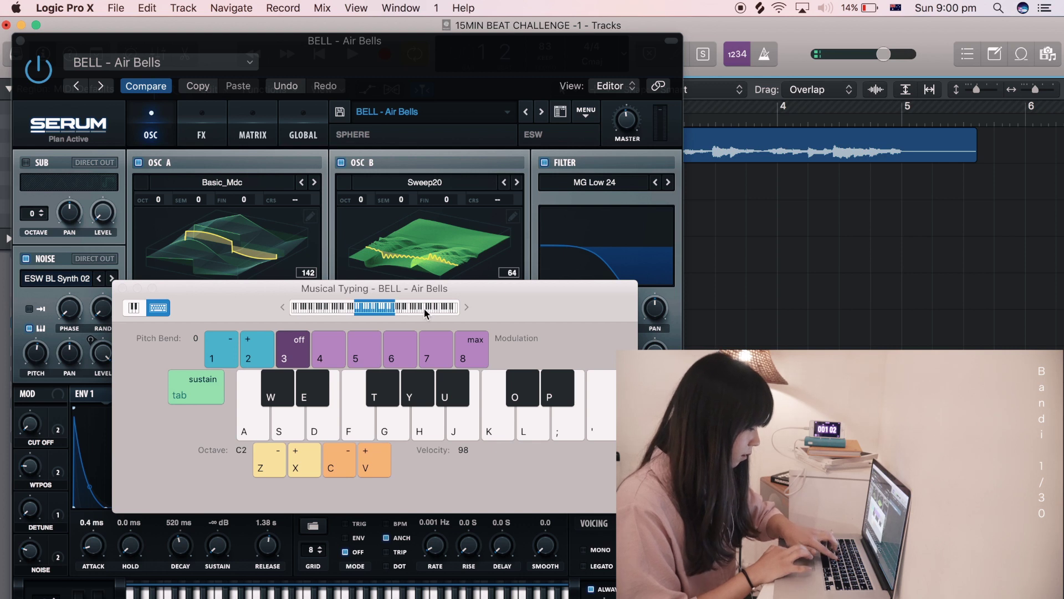
key(d)
key(d)
Advance the Serum preset to BELL - Alien Textures, and close the plug-in and Musical Typing windows
click(543, 115)
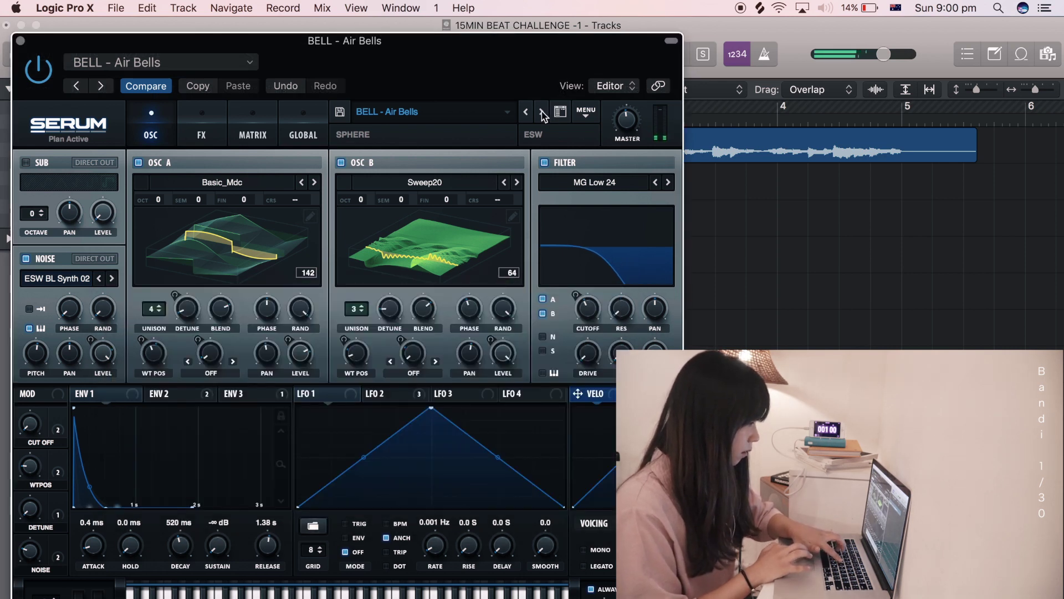
click(542, 113)
click(542, 114)
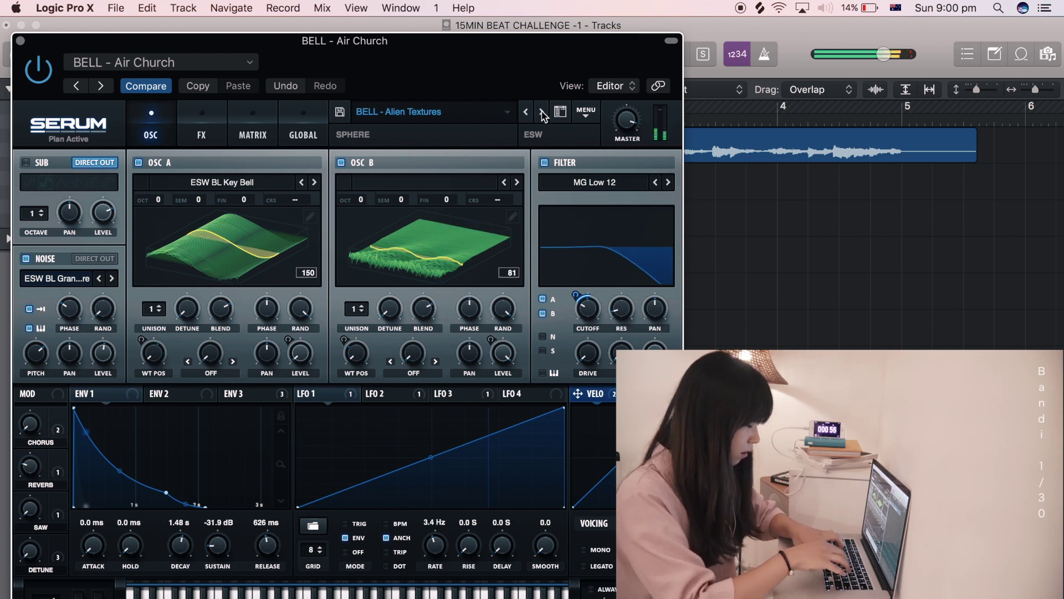
drag(452, 55, 542, 67)
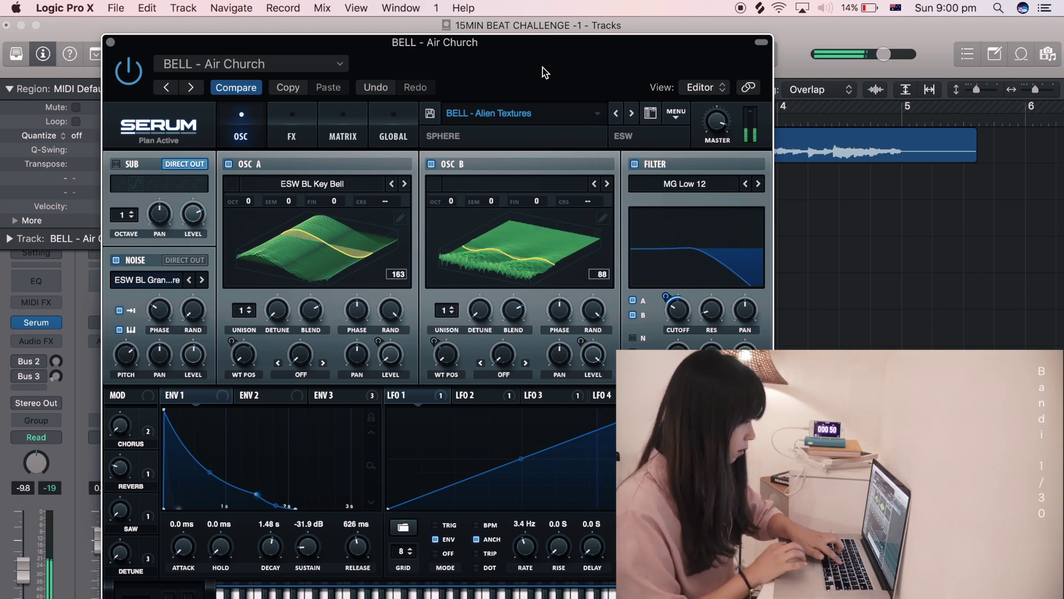
click(110, 42)
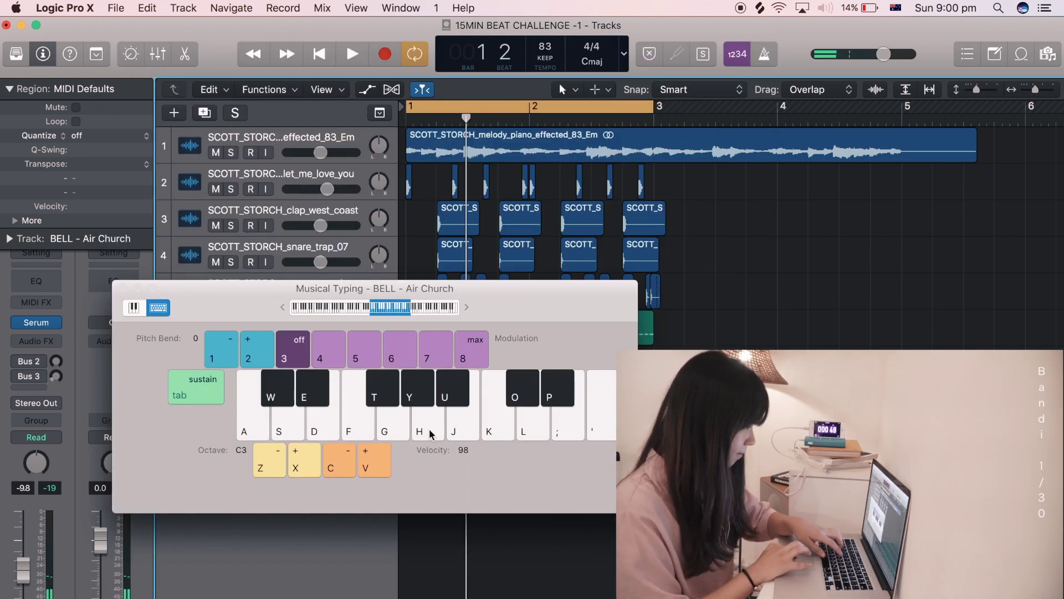
click(123, 288)
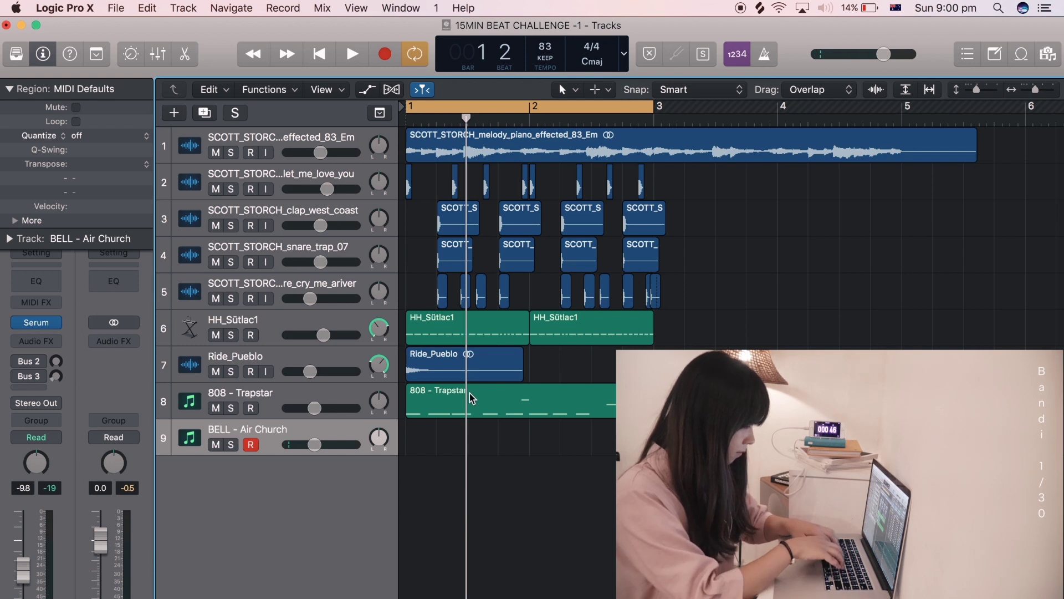
Create a one-bar MIDI region at bar 1 on the BELL - Air Church track and open it in the Piano Roll
key(d)
key(h)
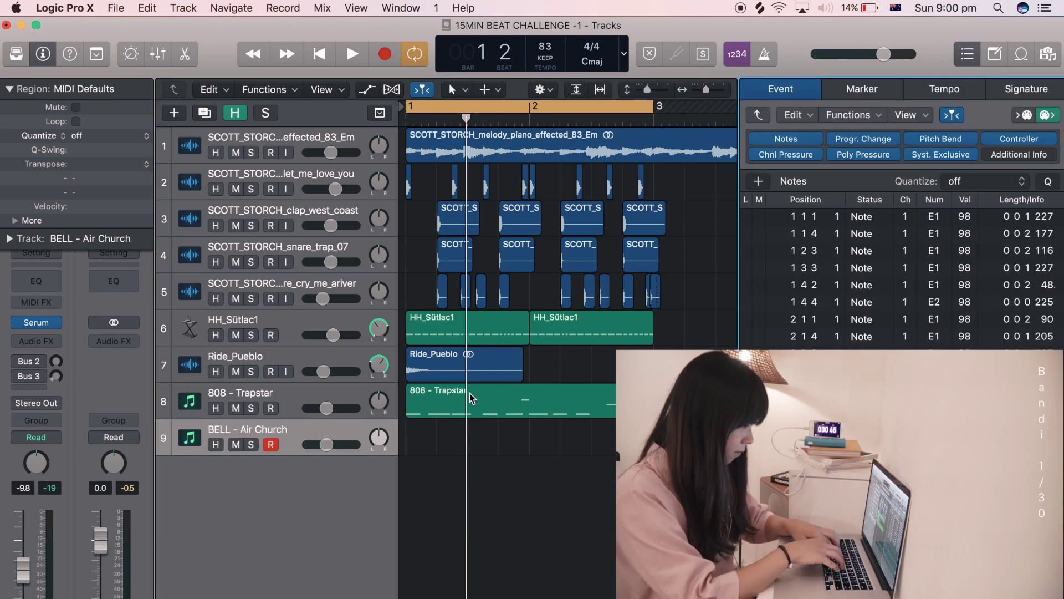
click(974, 55)
click(420, 452)
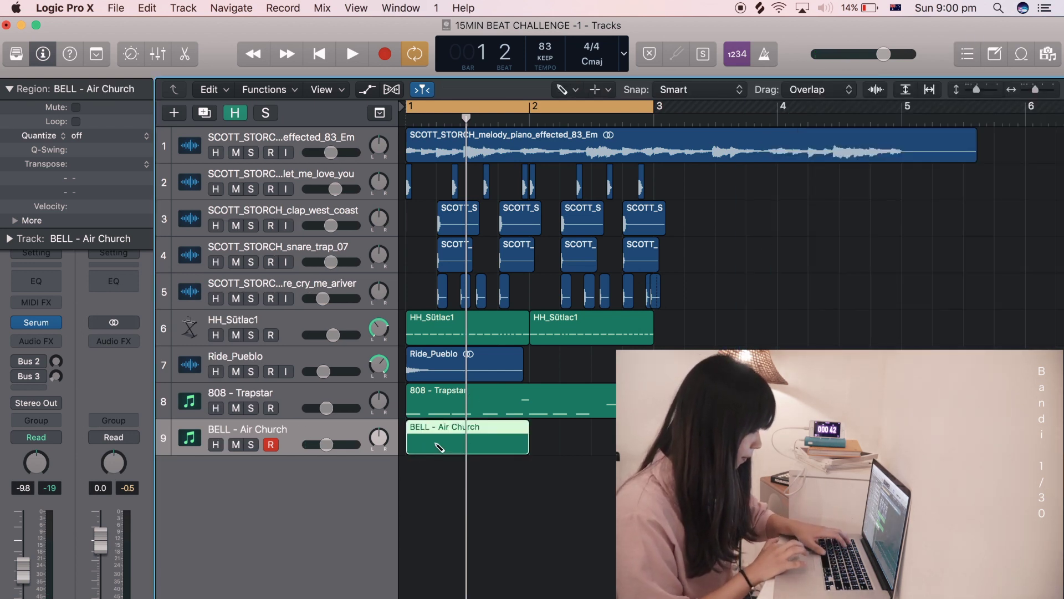
double_click(438, 447)
scroll(369, 513, down, 5)
click(357, 514)
scroll(354, 475, up, 2)
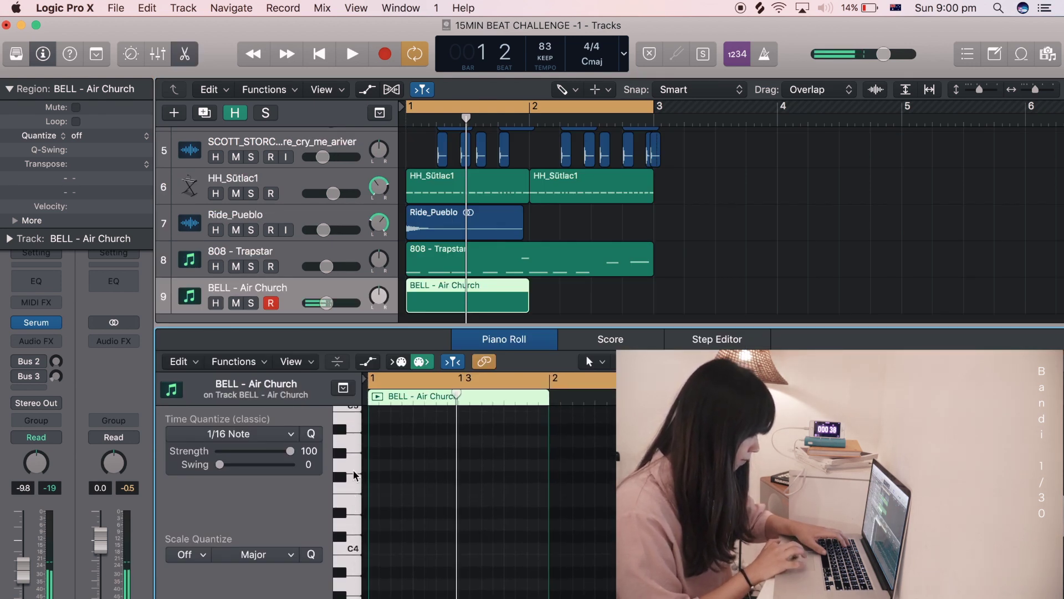
Write the first half of the bell melody as notes E3, B3, E4 and B3, one every eighth note
click(380, 503)
key(space)
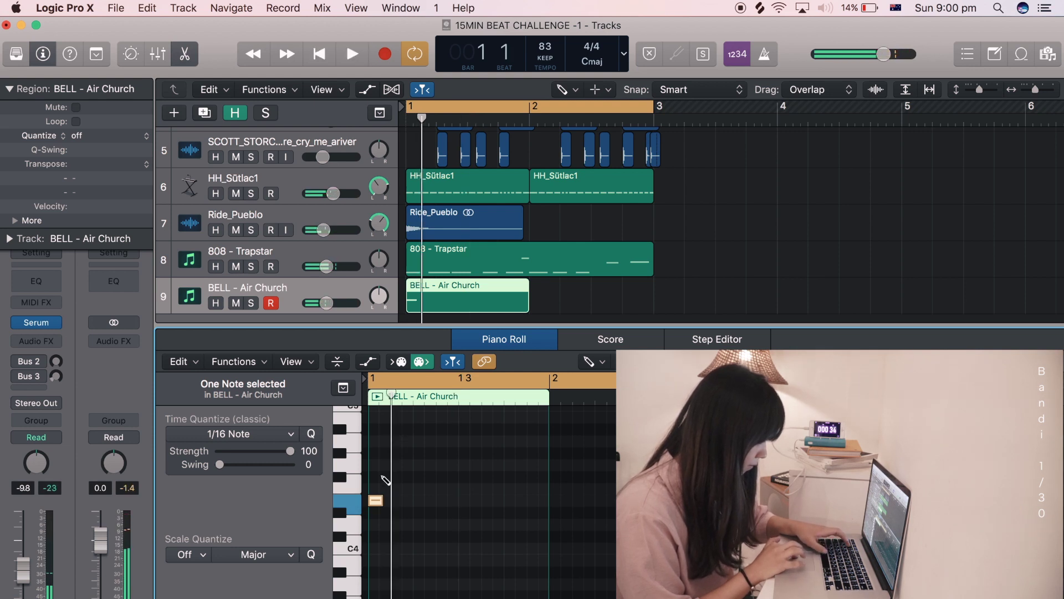
click(377, 501)
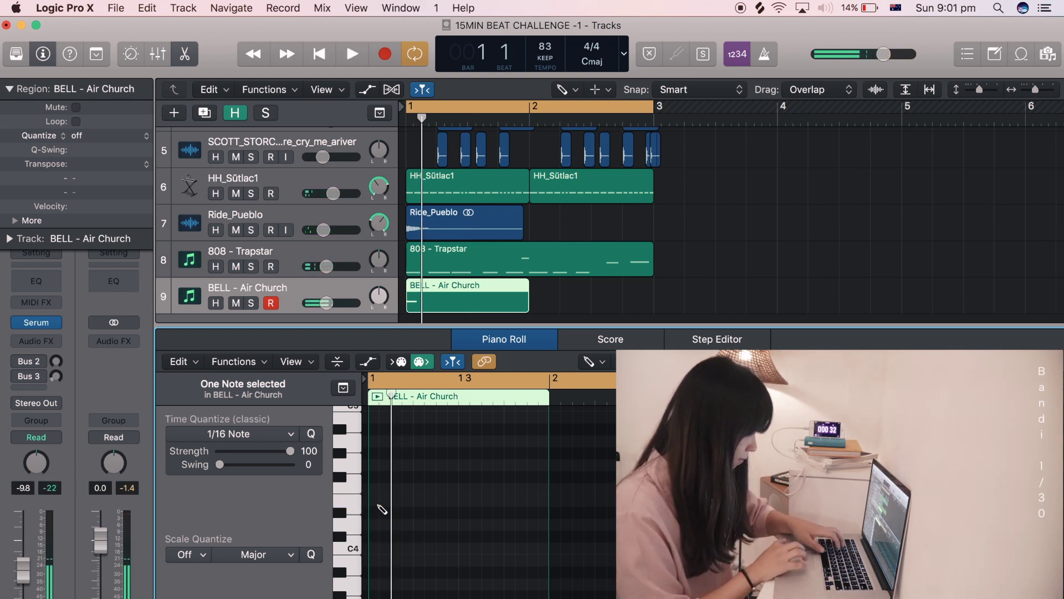
scroll(397, 528, down, 2)
click(396, 516)
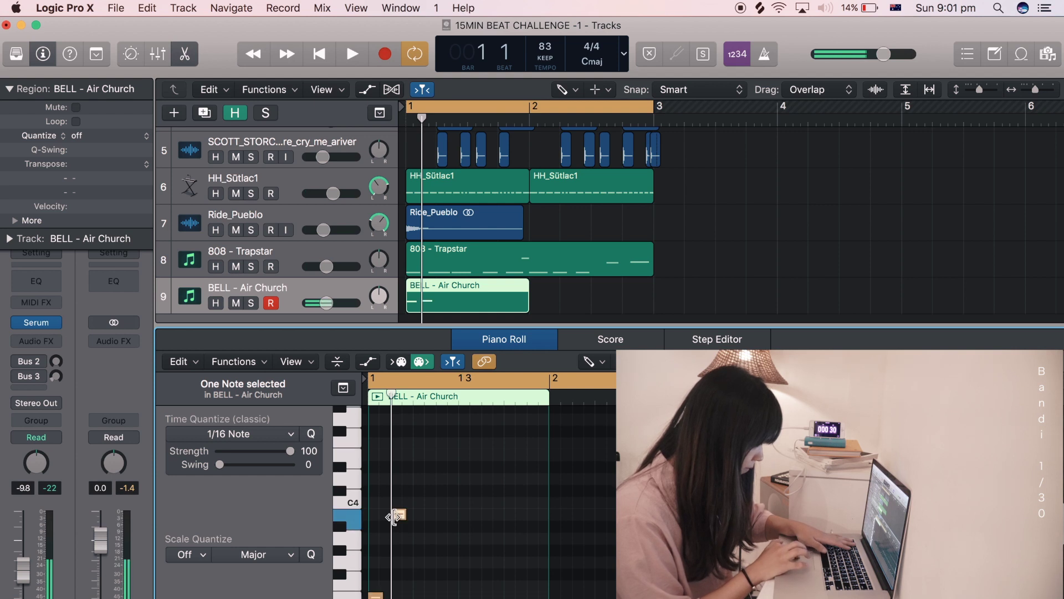
click(416, 455)
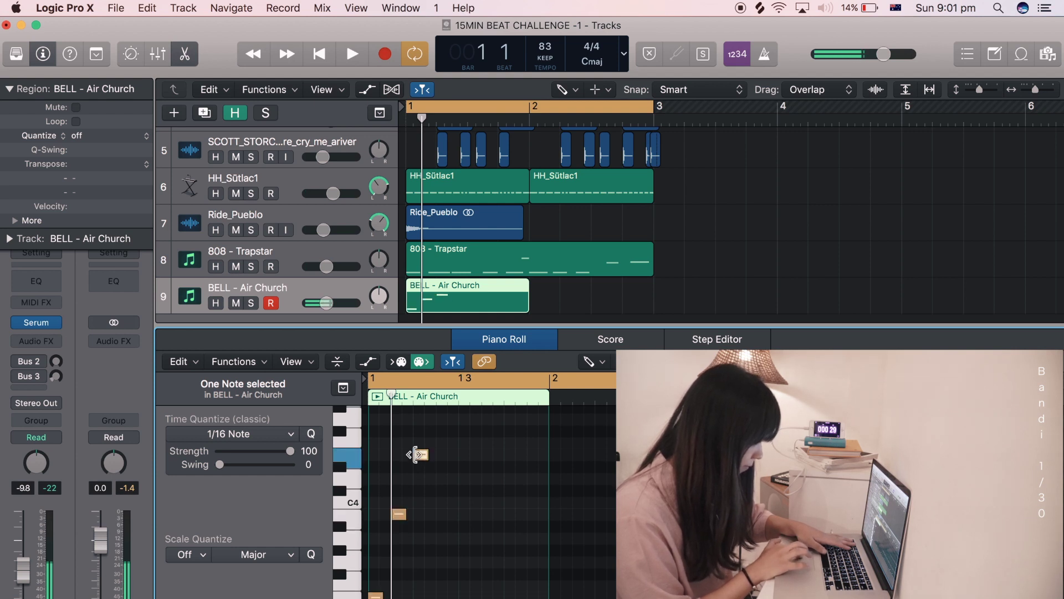
click(442, 515)
scroll(460, 452, up, 2)
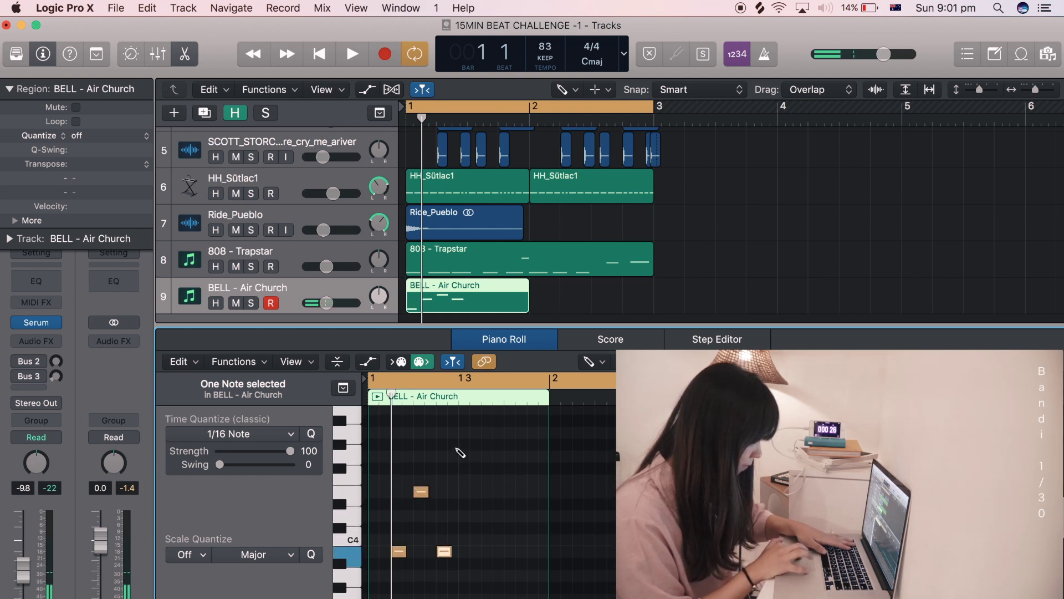
Complete the bar from beat 3 with notes G4, F#4, F4 and B3, one every eighth note
click(461, 433)
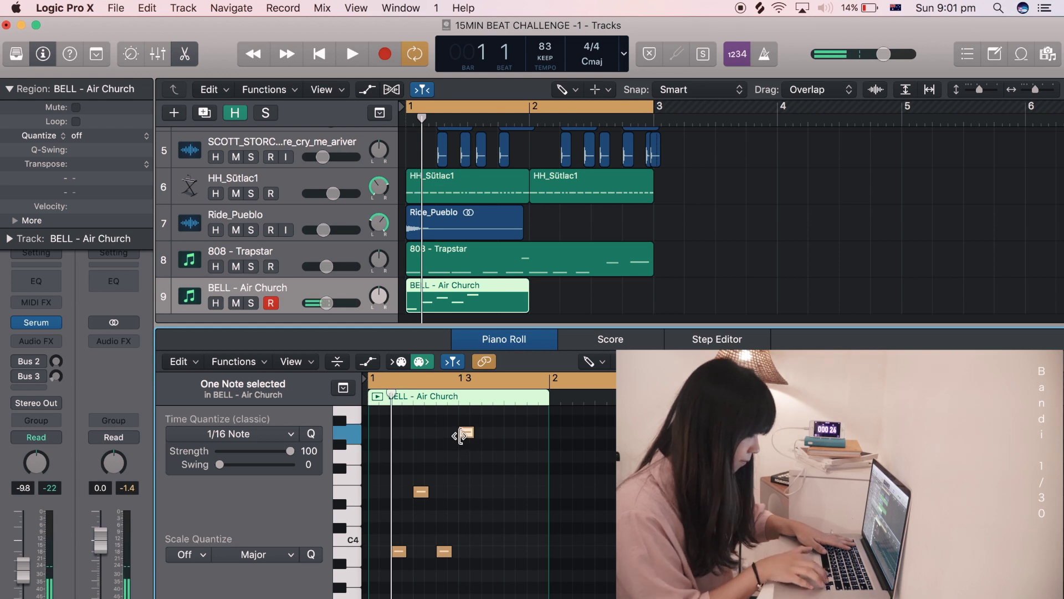
key(alt+Down)
key(alt+Down)
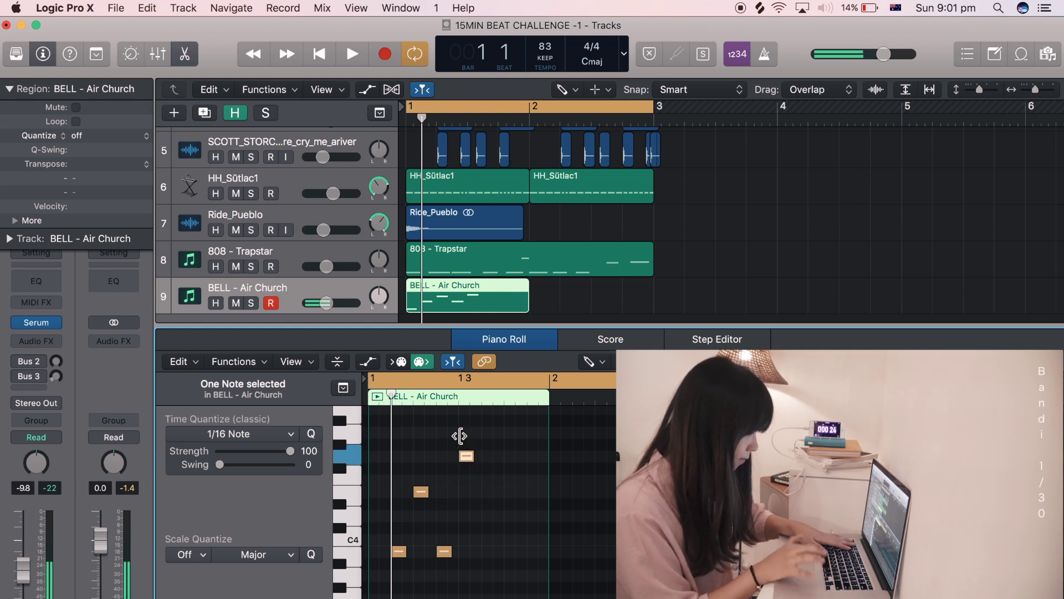
click(487, 469)
click(510, 480)
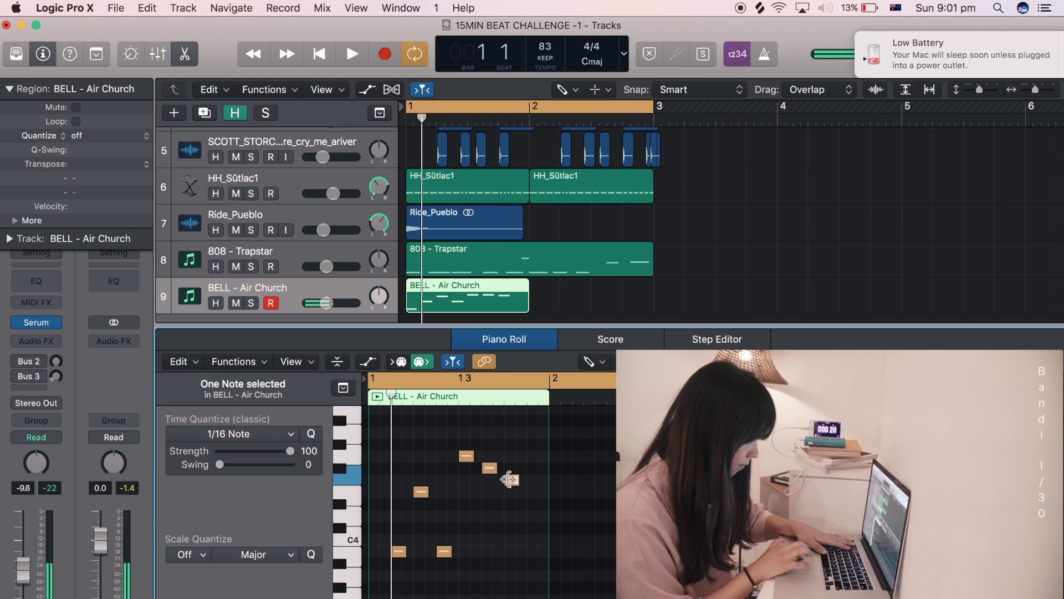
click(533, 540)
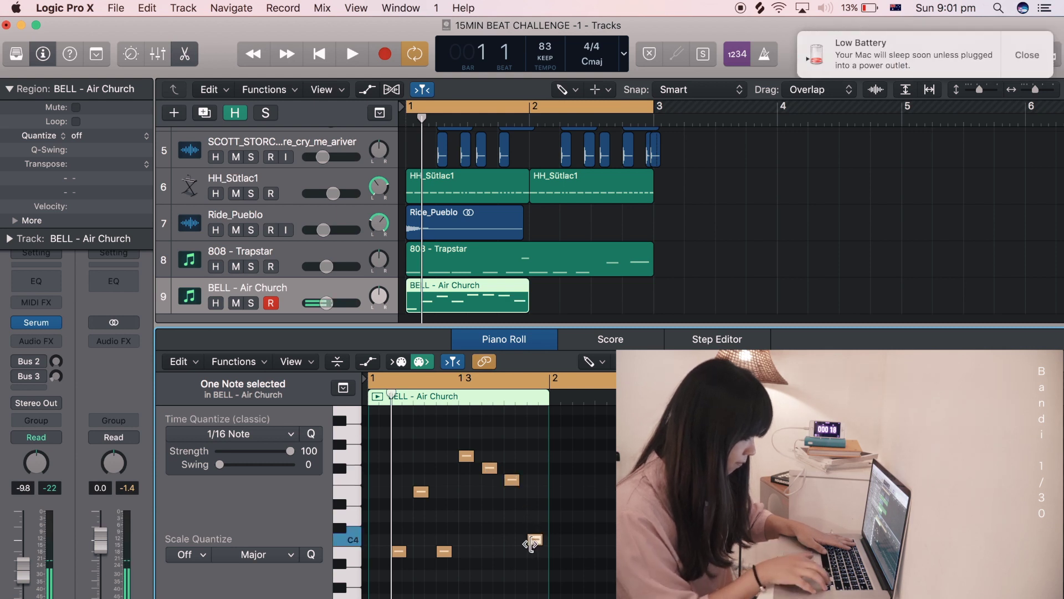
drag(531, 543, 532, 554)
Play back the bell melody, dismiss the low battery notification and lower the second-to-last note to E4
key(space)
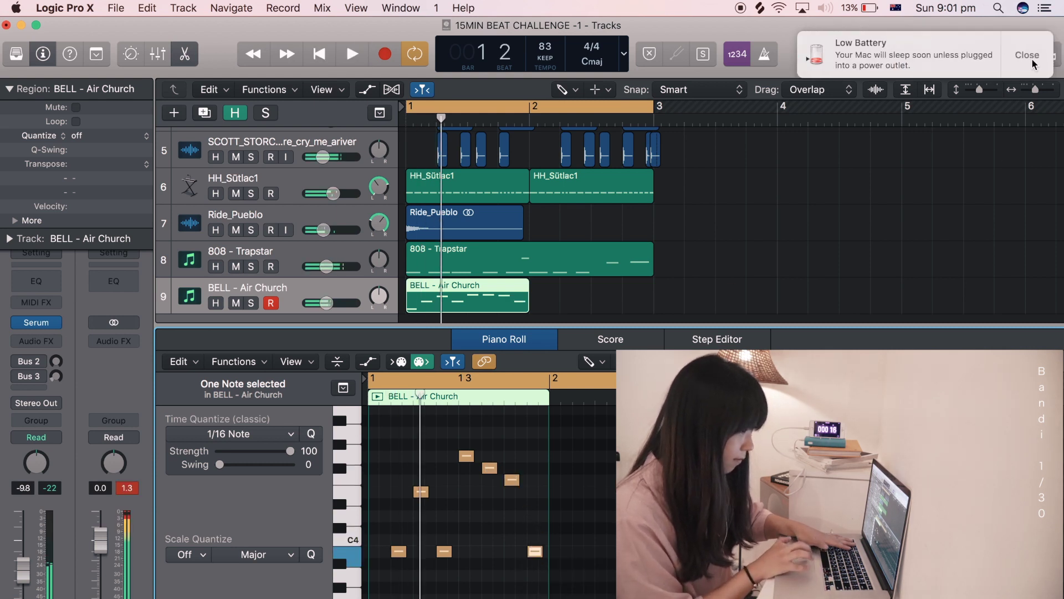
click(1027, 55)
key(Escape)
key(Escape)
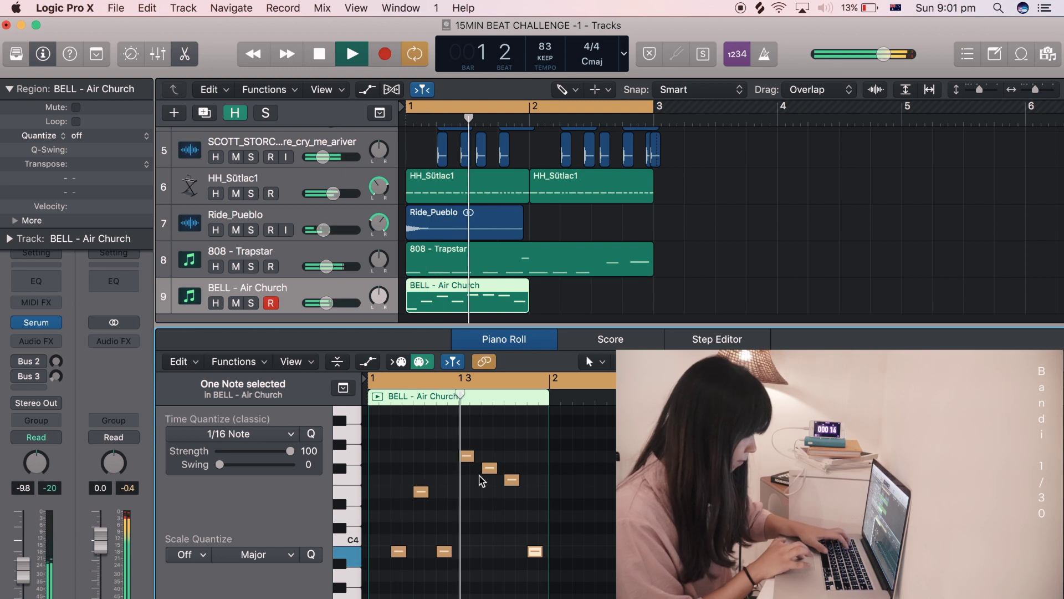
key(space)
click(469, 457)
click(491, 468)
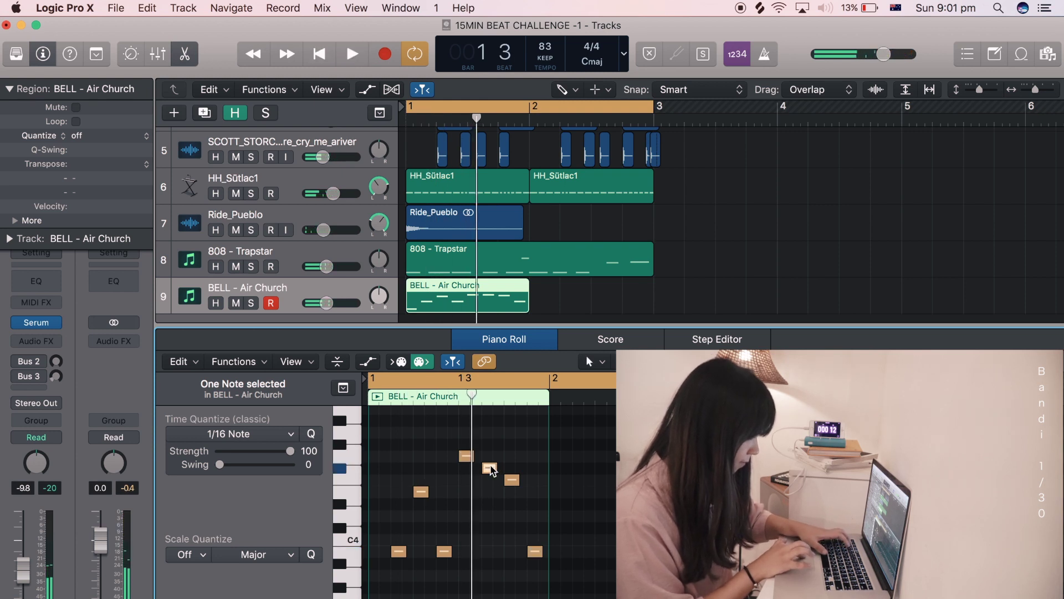
drag(513, 477, 514, 488)
key(space)
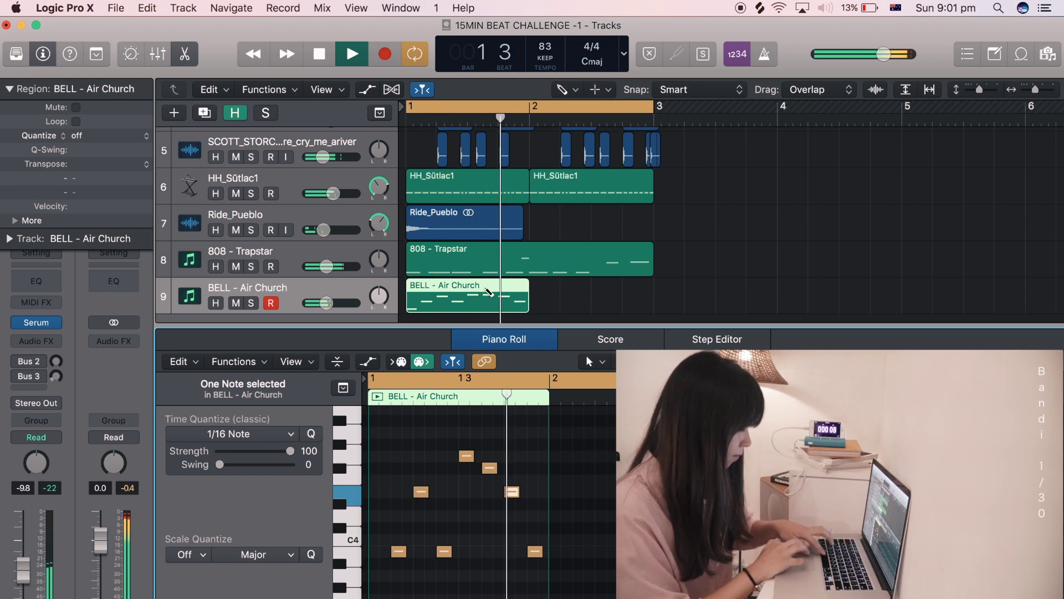
key(space)
Switch the bell track's Serum preset to BELL - Ambient Metal and set the track volume to about -11.8 dB
drag(325, 304, 333, 305)
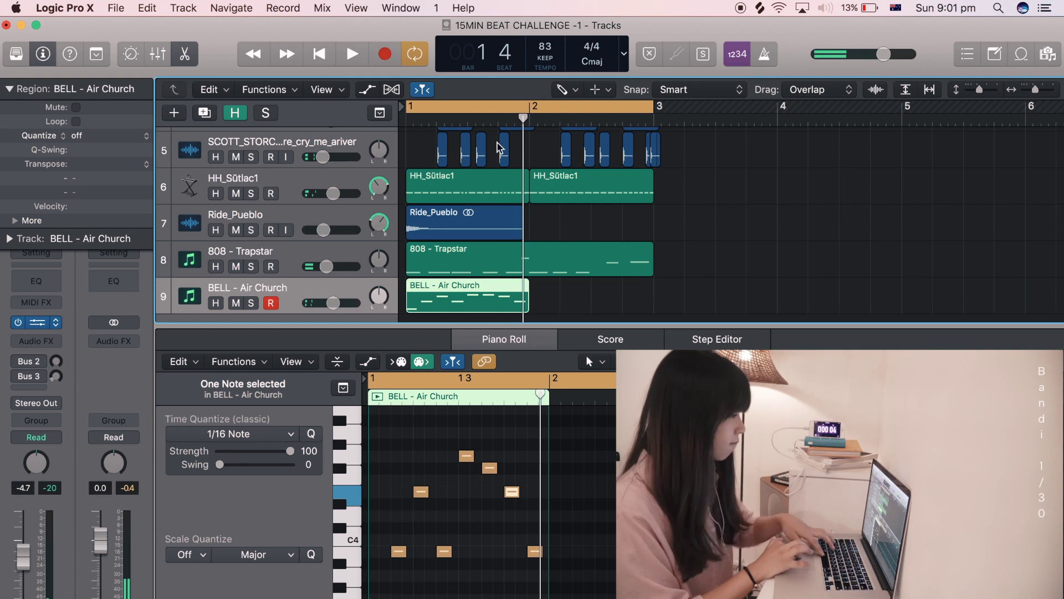
click(37, 322)
click(631, 114)
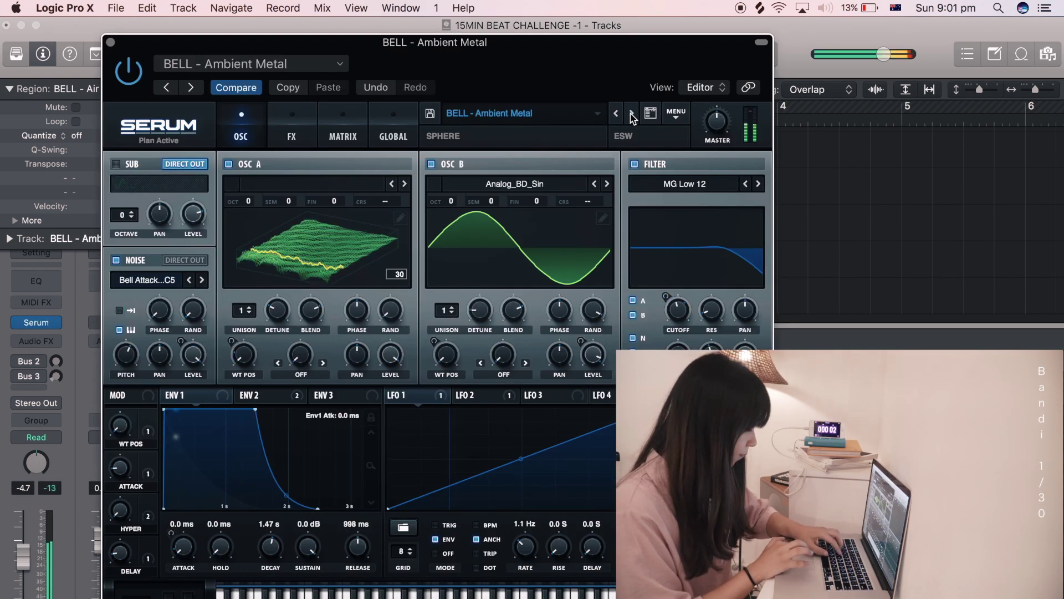
click(110, 42)
drag(18, 554, 23, 584)
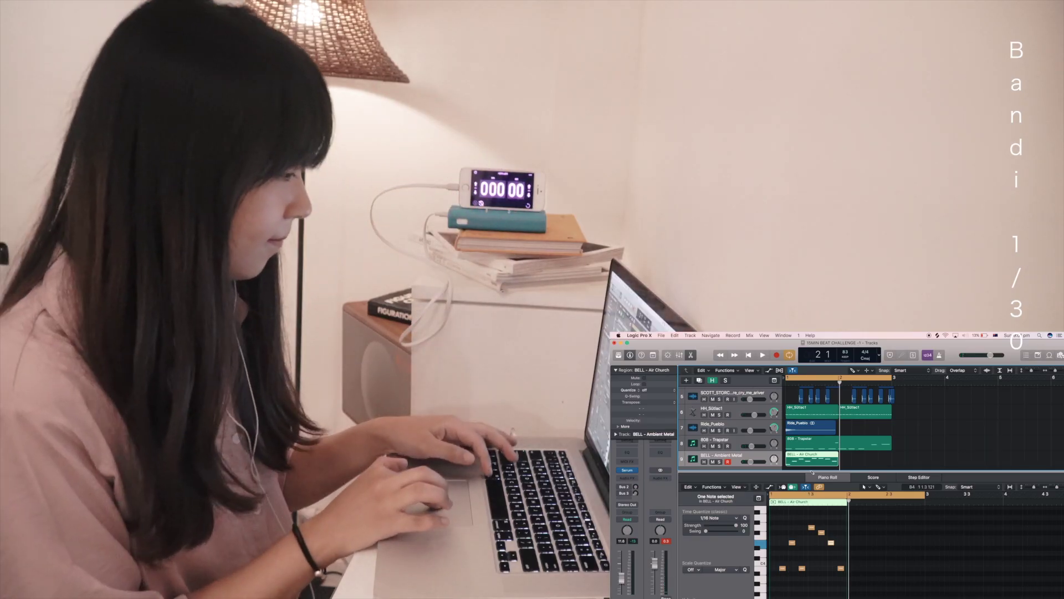
Close the Piano Roll, copy the bell region to bar 2 and play back the arrangement
key(p)
drag(812, 522, 864, 522)
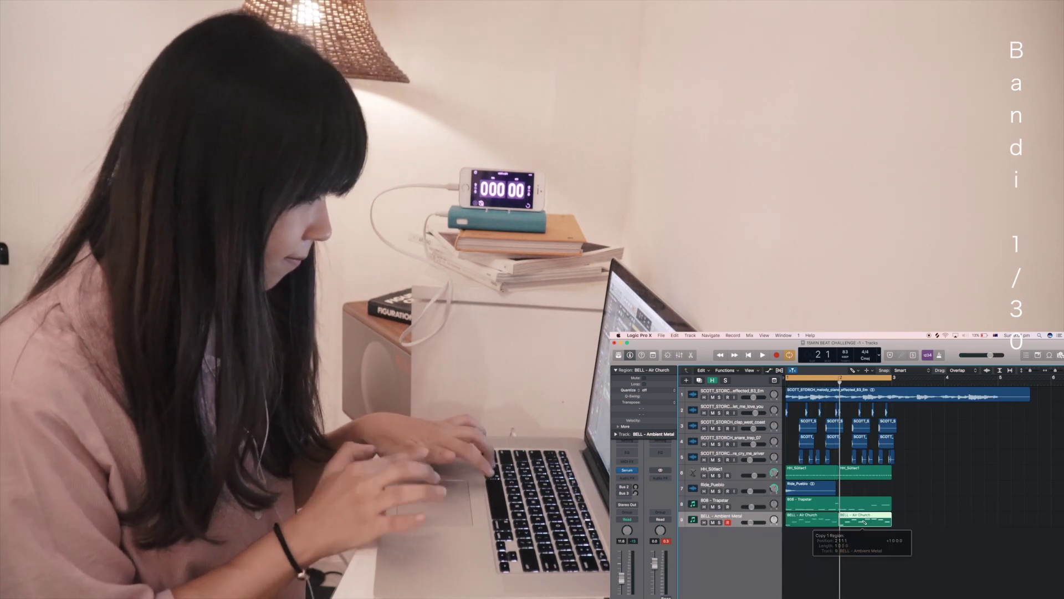
key(space)
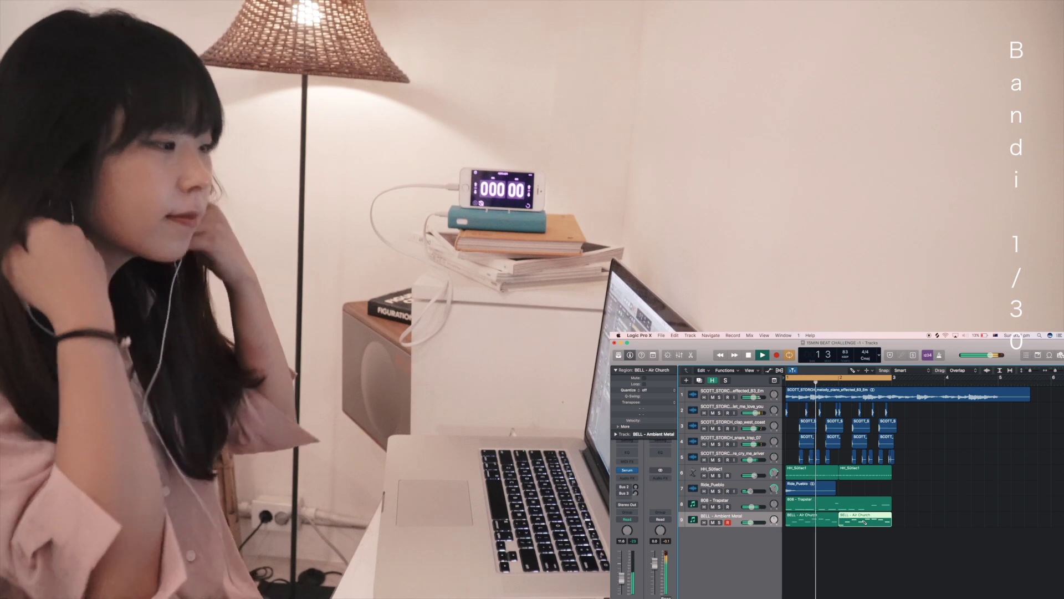